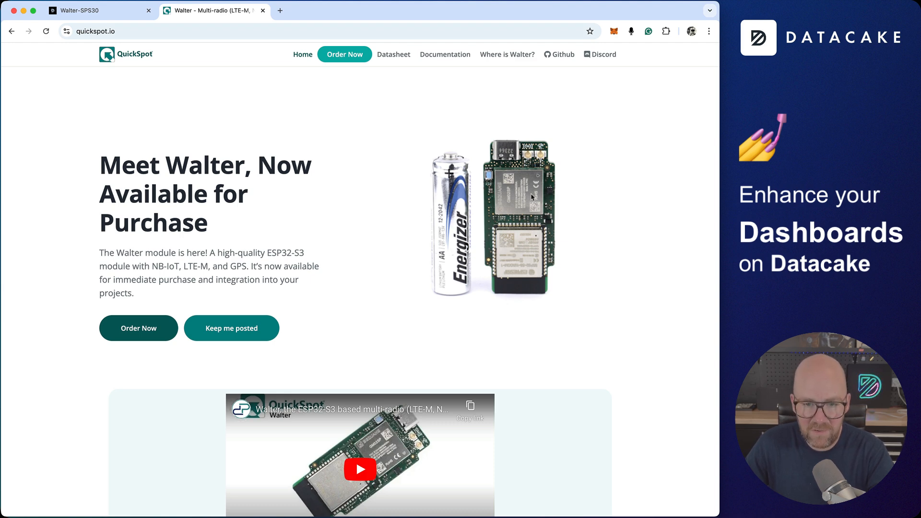
Step: Switch to the Walter-SPS30 device dashboard, enable dashboard editing and open the PM1.0 widget's gauge settings
scroll(534, 197, "down", 10)
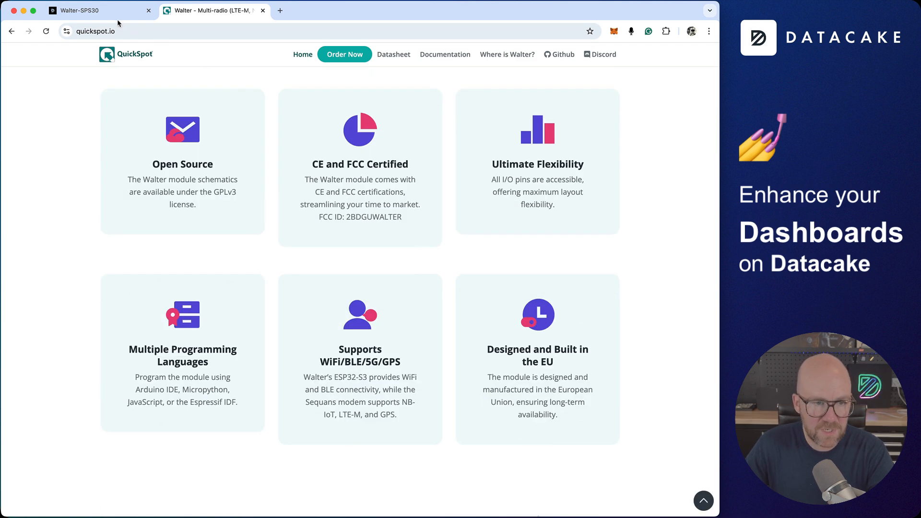
left_click(116, 16)
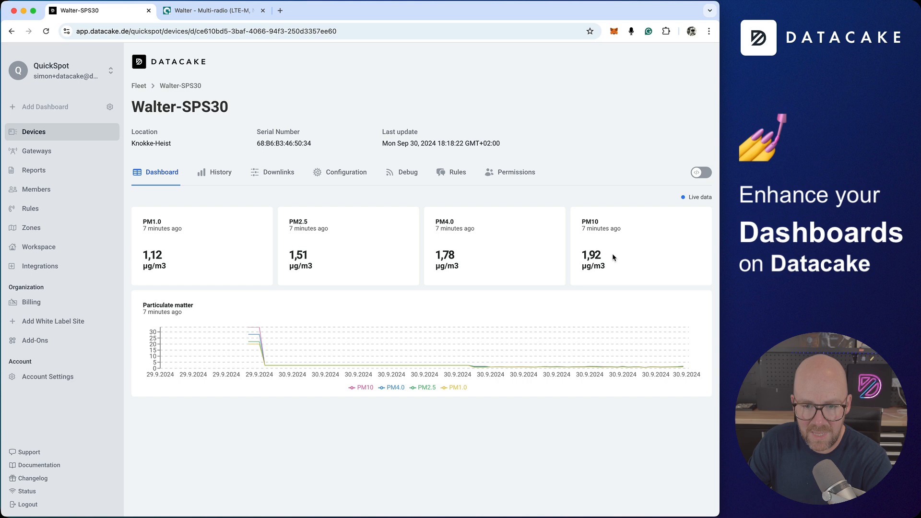
left_click(703, 172)
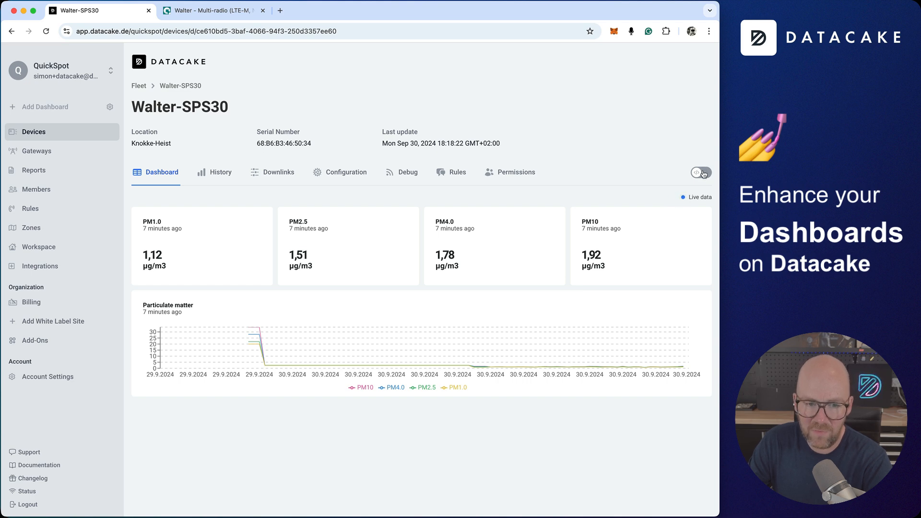
left_click(250, 243)
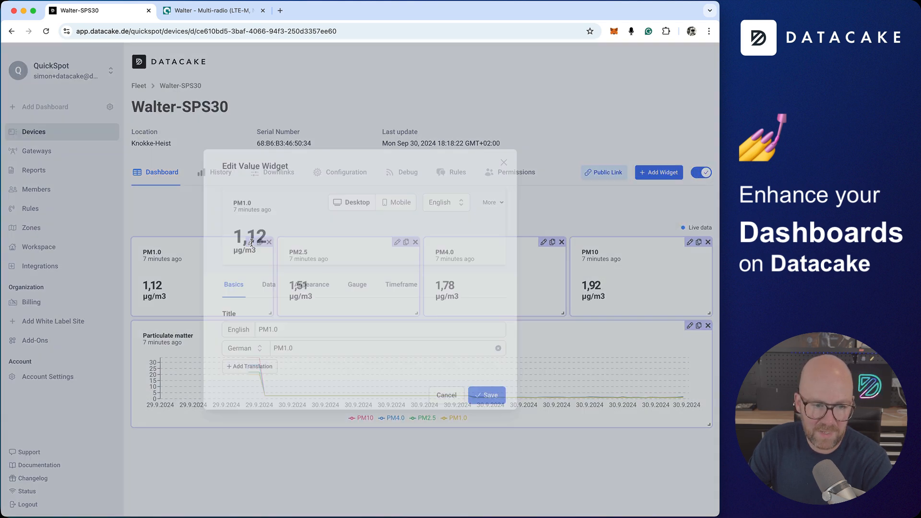
left_click(360, 287)
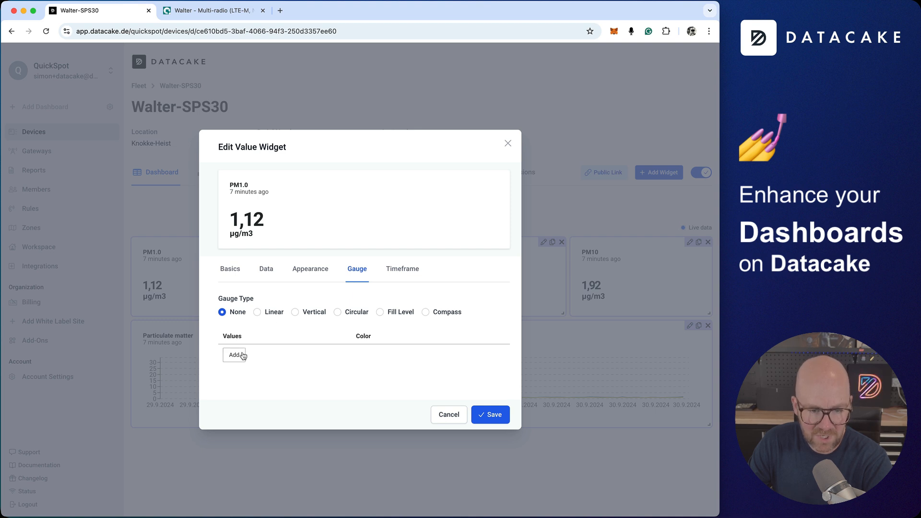
Step: Add three gauge values to the PM1.0 widget: 0, 50 and 150
left_click(240, 354)
left_click(239, 367)
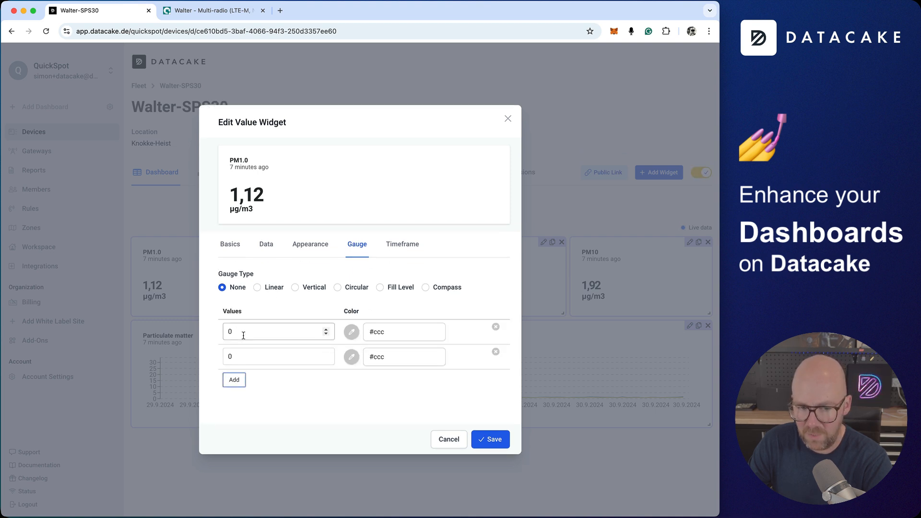
left_click(243, 334)
double_click(243, 358)
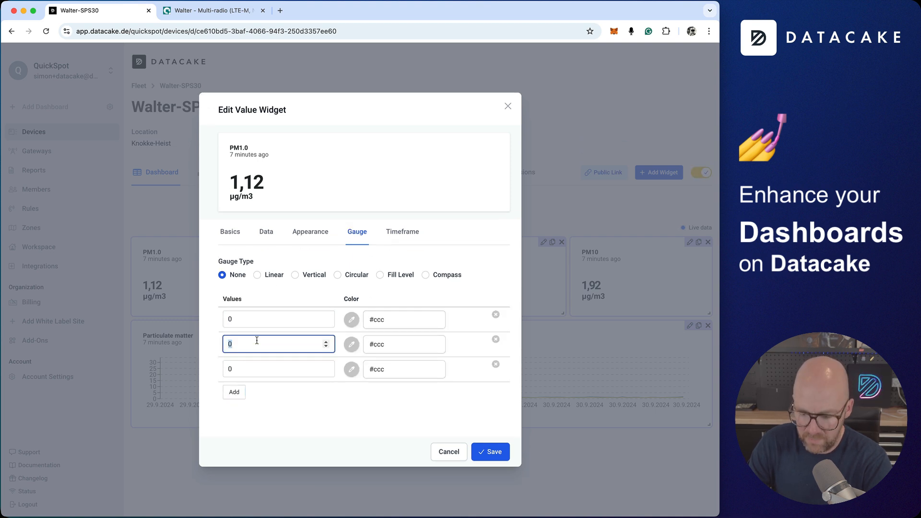
type("50")
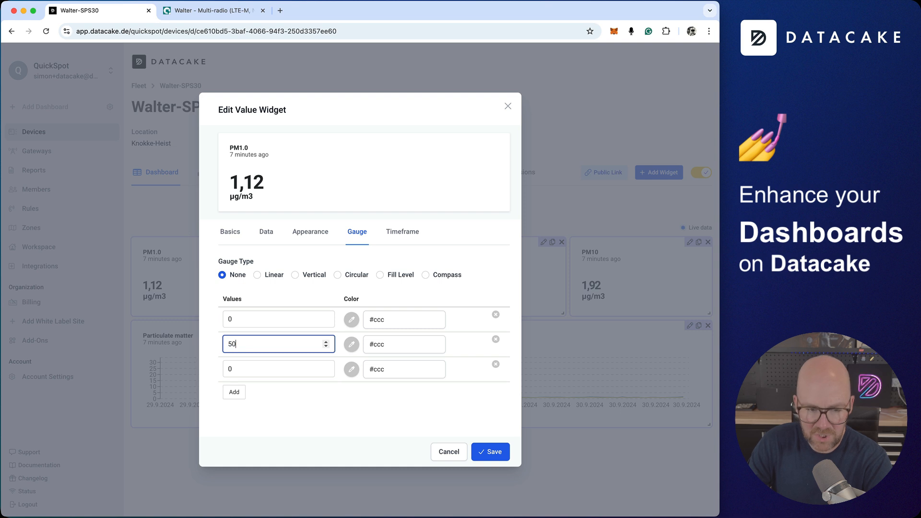
left_click(259, 366)
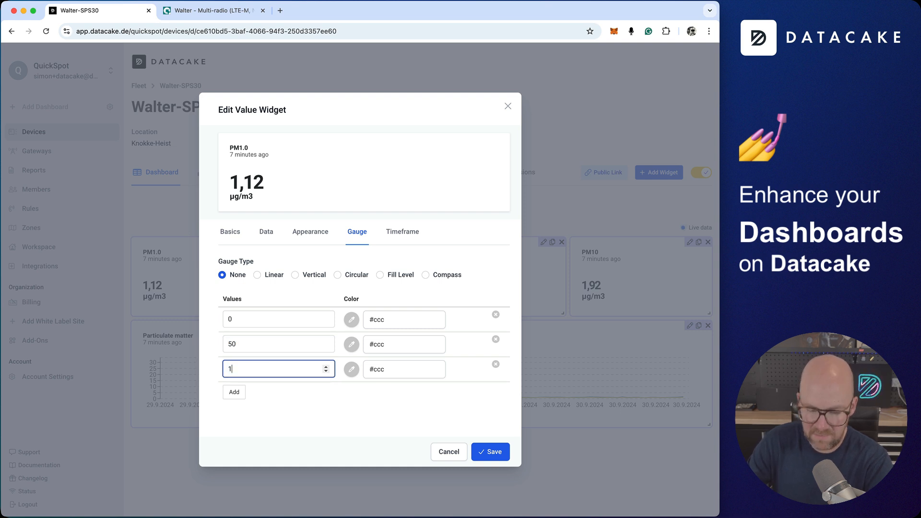
type("150")
Step: Color the gauge value 50 yellow (#ecc94b), 150 red (#f56565) and 0 green (#48bb78)
left_click(351, 344)
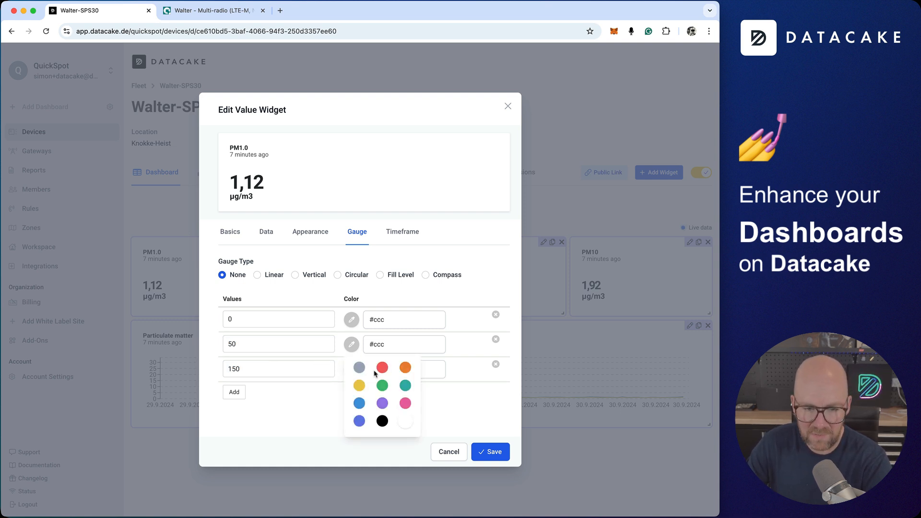
left_click(359, 385)
left_click(351, 369)
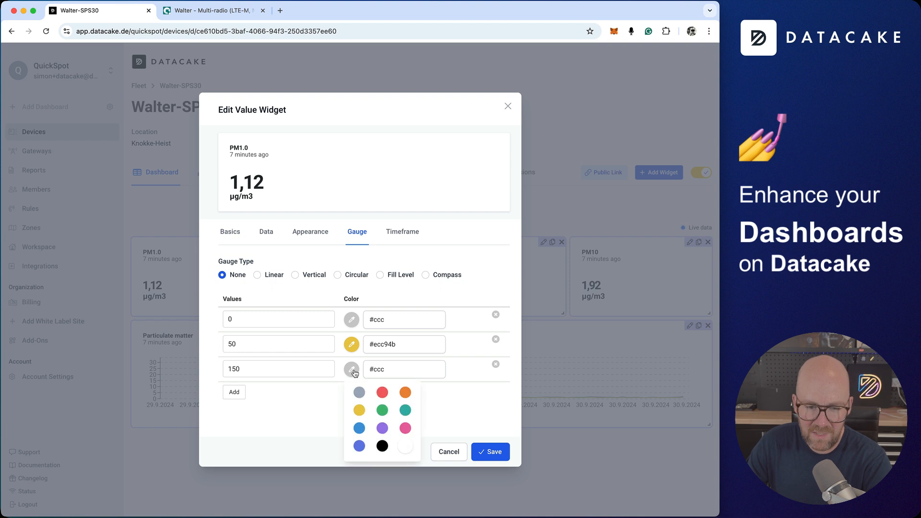
left_click(382, 393)
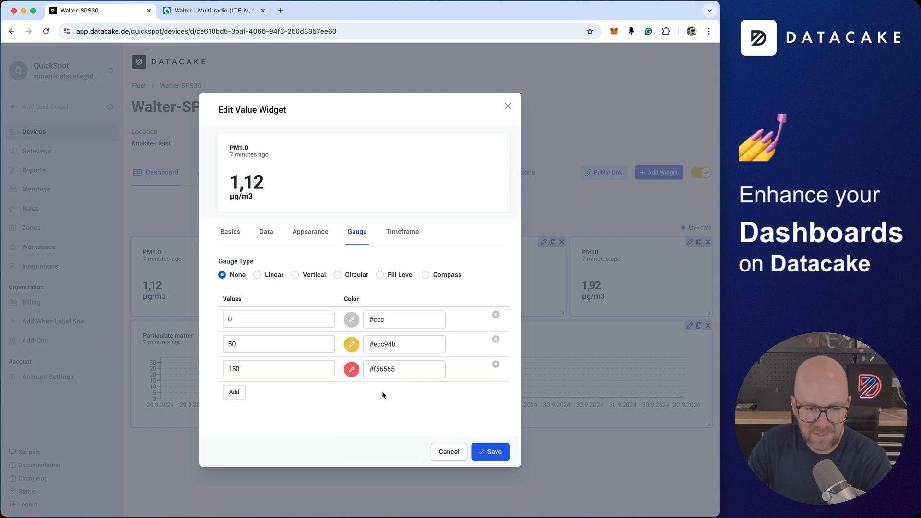
left_click(351, 320)
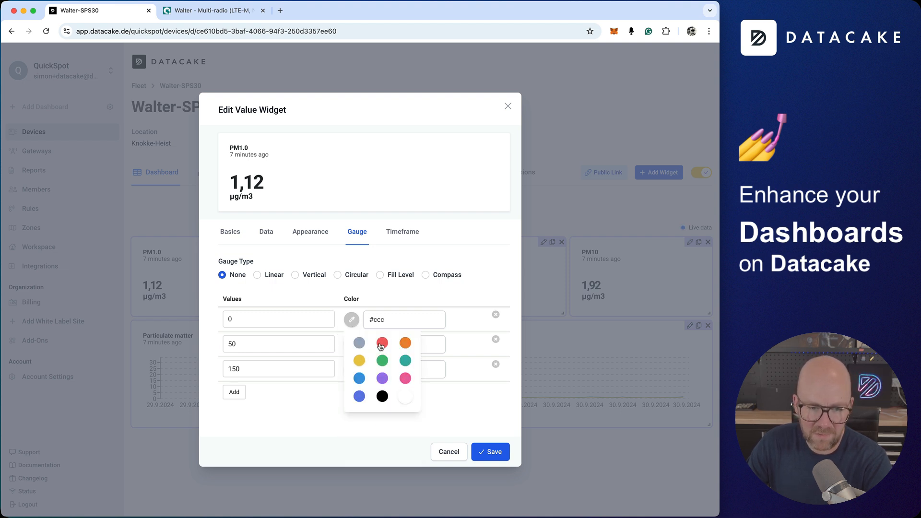
left_click(382, 360)
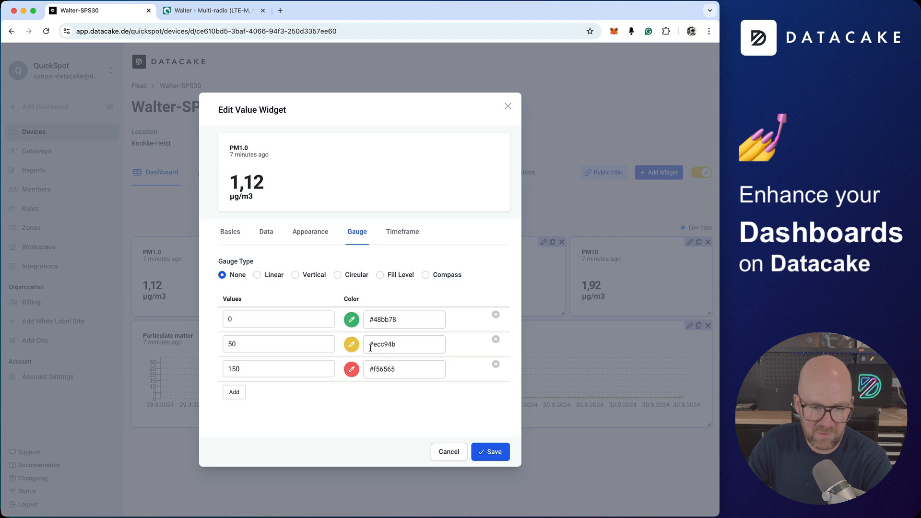
Step: Try the Linear, Vertical, Circular, Fill Level and Compass gauge types on the PM1.0 widget
left_click(258, 276)
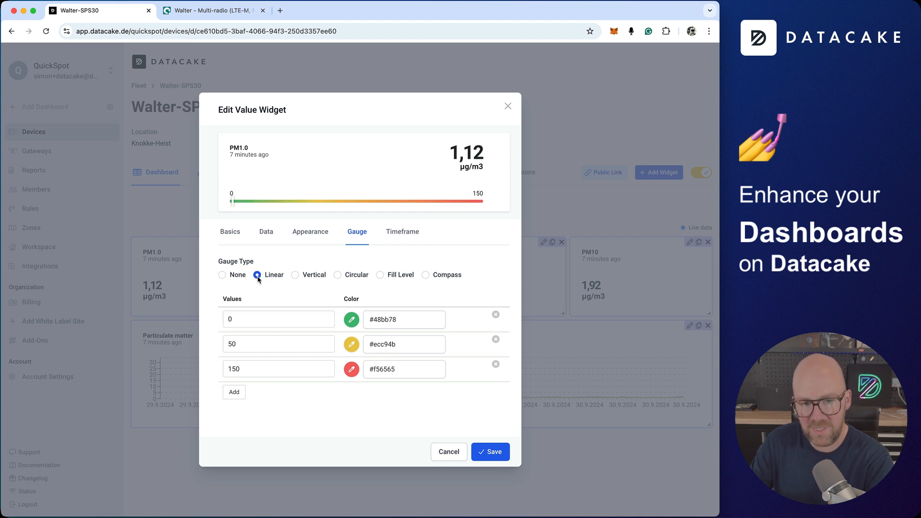
left_click(295, 275)
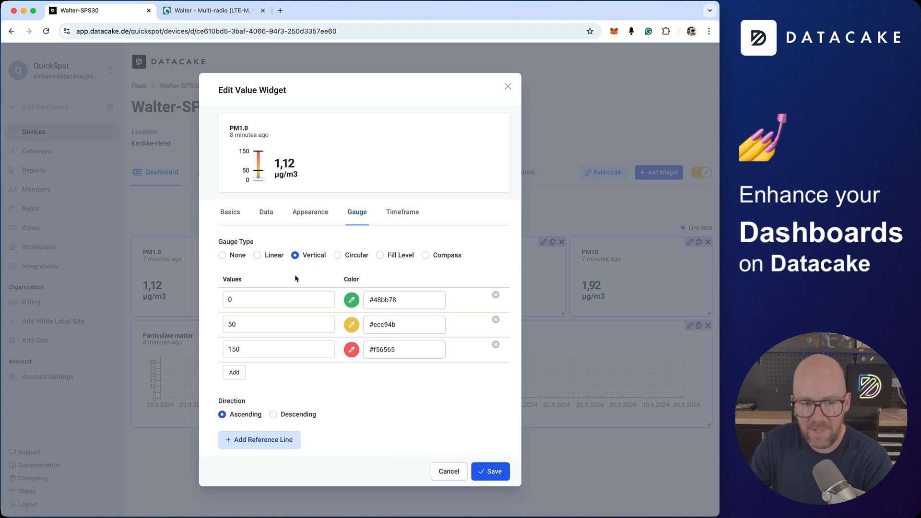
left_click(337, 258)
left_click(382, 274)
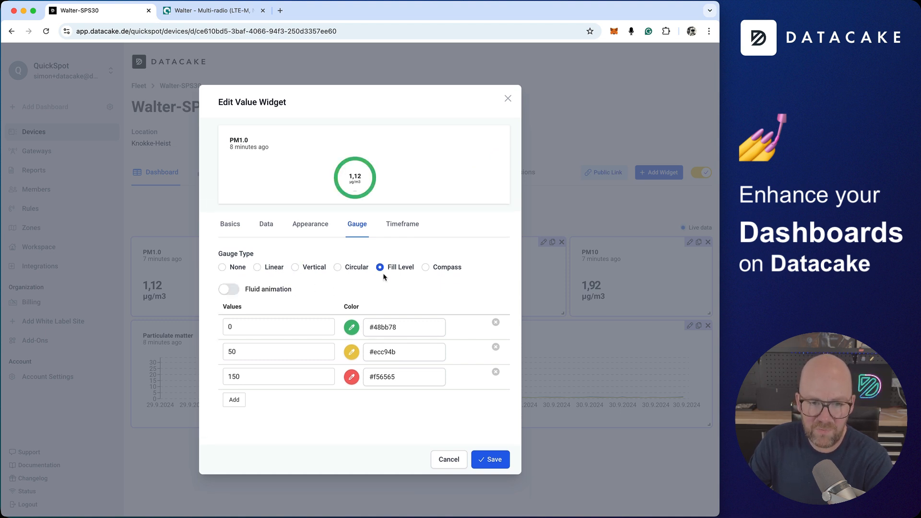
left_click(424, 267)
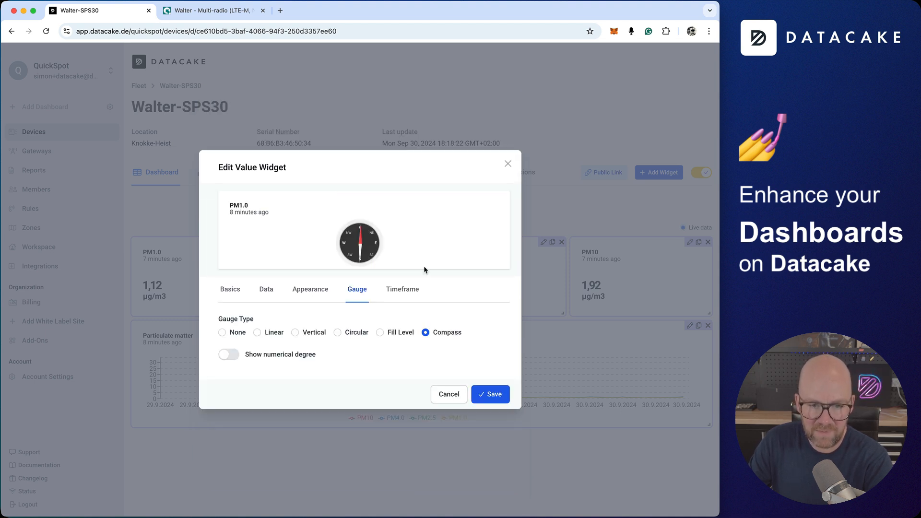
Step: Save the PM1.0 widget with the Circular gauge type and make it one grid row taller
left_click(338, 333)
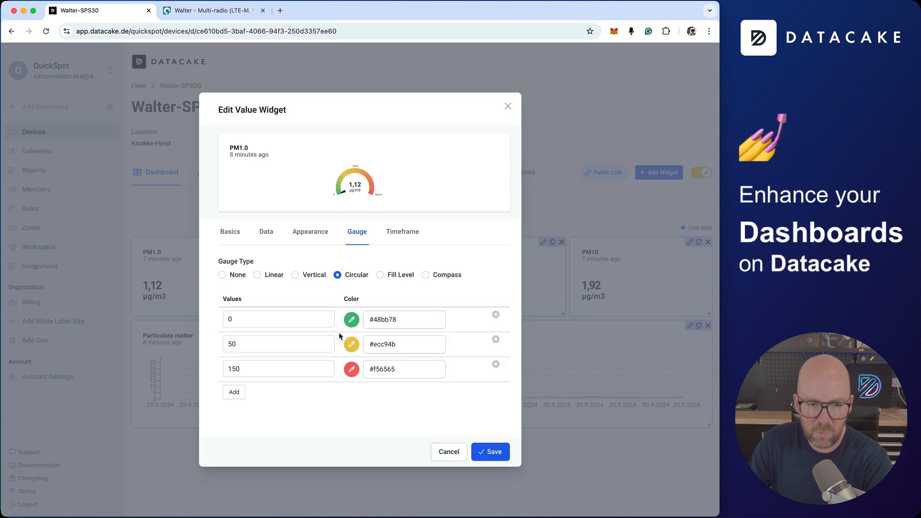
left_click(501, 460)
left_click_drag(270, 313, 268, 331)
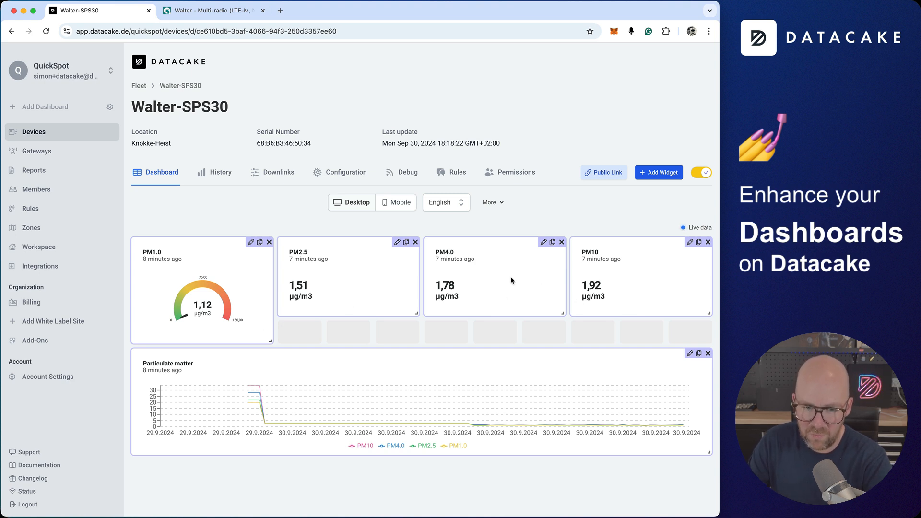
Step: Delete the PM2.5, PM10 and PM4.0 value widgets from the dashboard
left_click(415, 243)
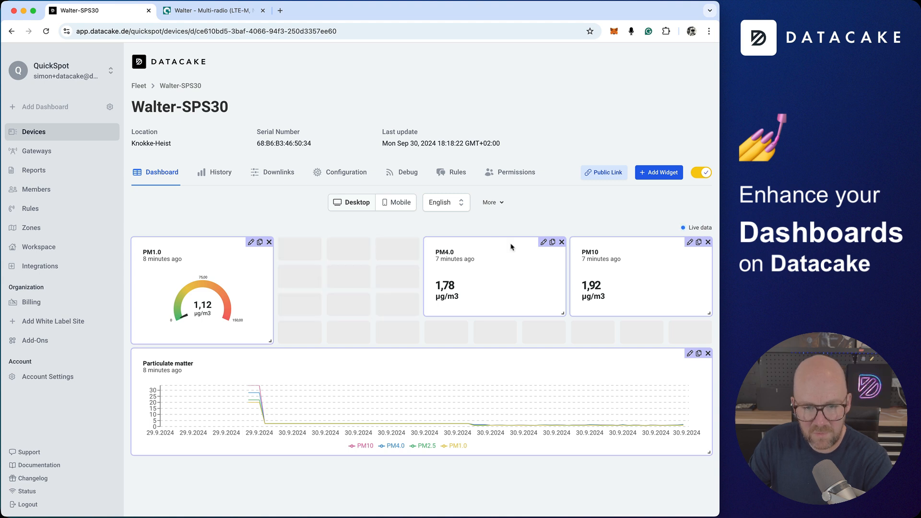
left_click(707, 242)
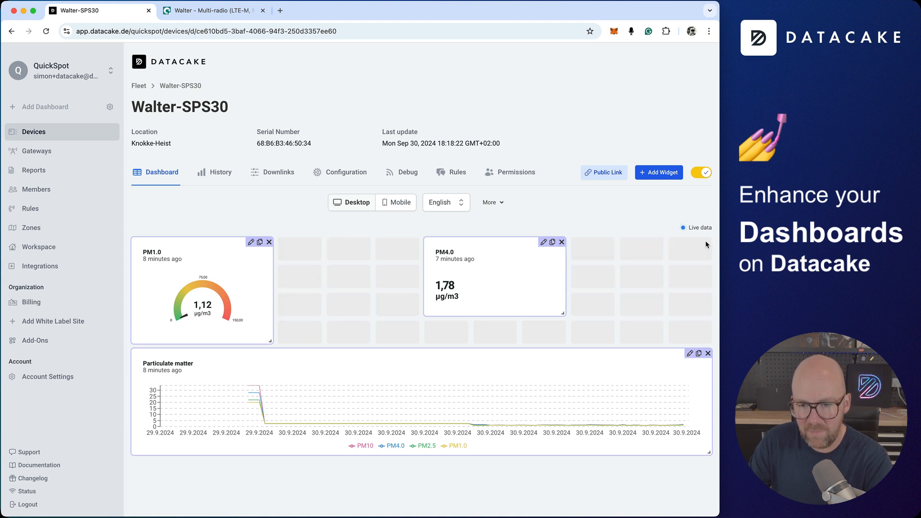
left_click(561, 242)
Step: Duplicate the PM1.0 gauge widget three times and arrange all four side by side above the particulate matter chart
left_click(260, 242)
left_click(262, 244)
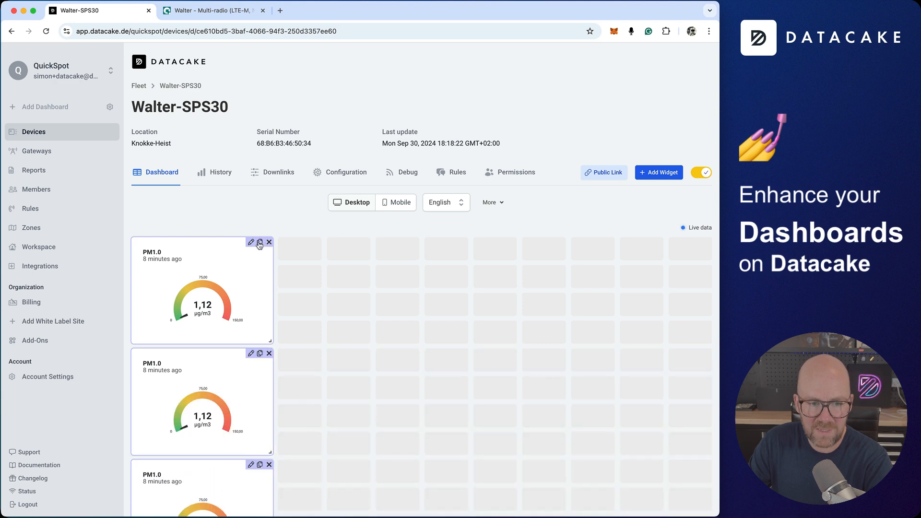
left_click_drag(259, 266, 547, 275)
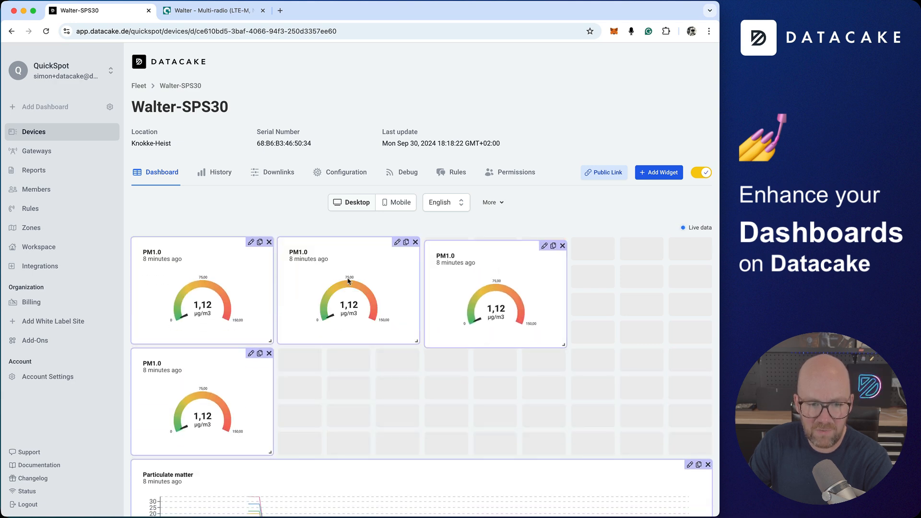
left_click_drag(168, 370, 645, 282)
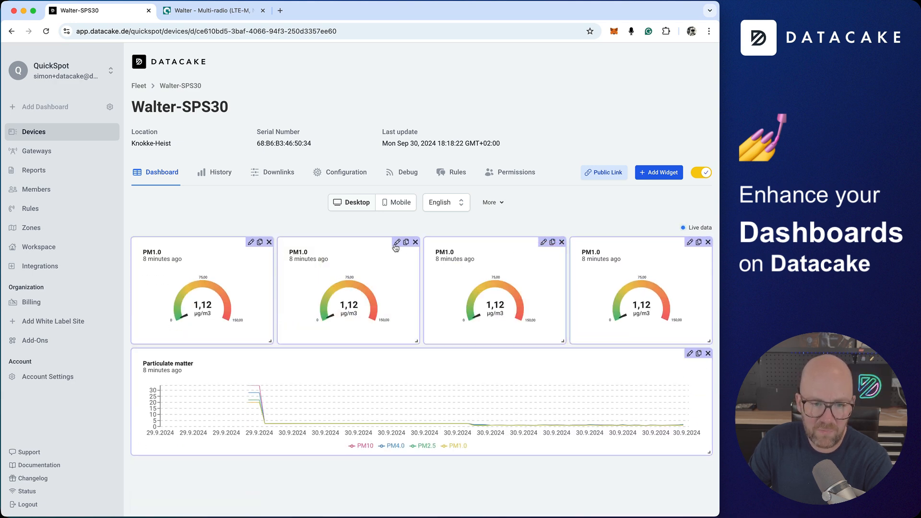
Step: Set the data field of the second gauge widget in the row to PM2.5
left_click(398, 245)
left_click(265, 240)
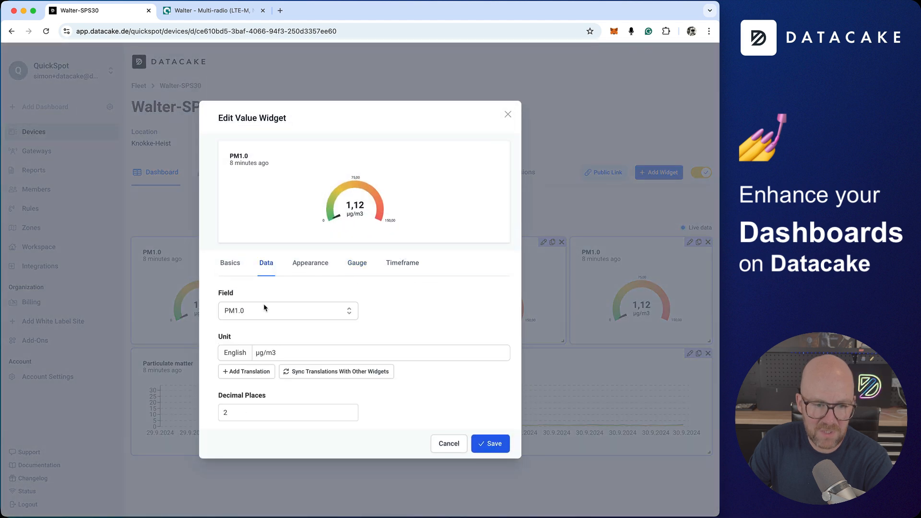
left_click(266, 311)
left_click(264, 312)
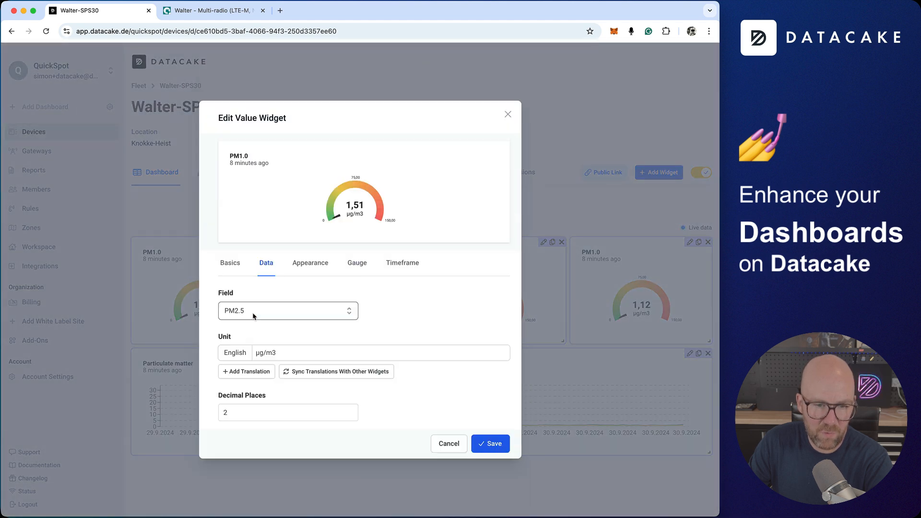
Step: Change both the English and German titles of the second gauge widget to PM2.5
left_click(229, 264)
left_click(291, 343)
key("super+a")
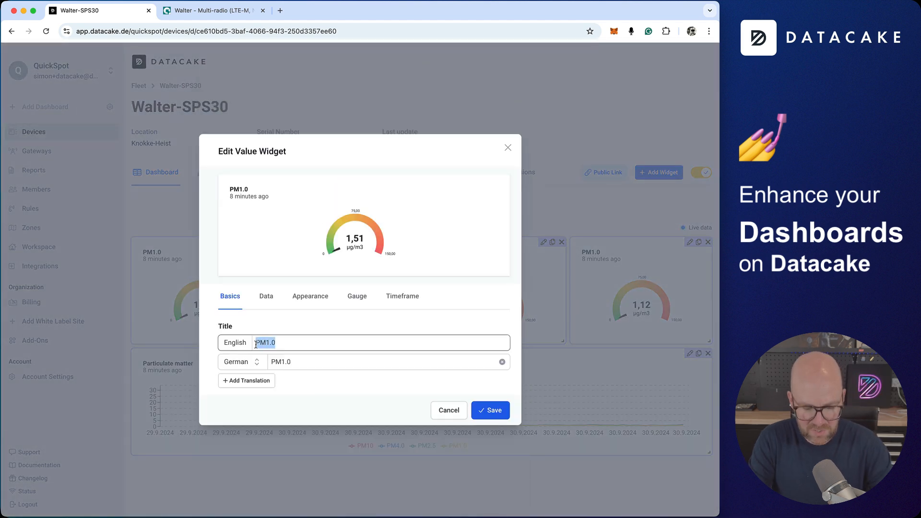
type("P")
key("super+a")
key("super+c")
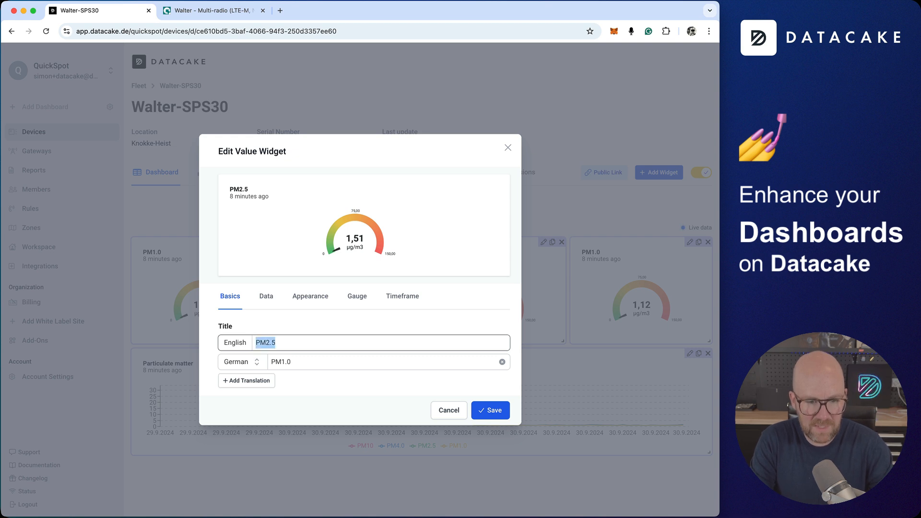
left_click(288, 362)
key("super+a")
key("super+v")
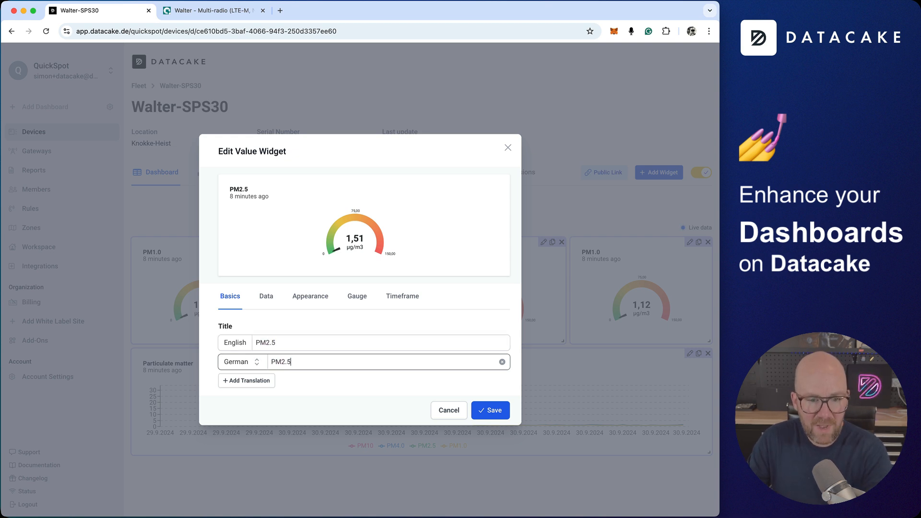
left_click(258, 381)
left_click(257, 379)
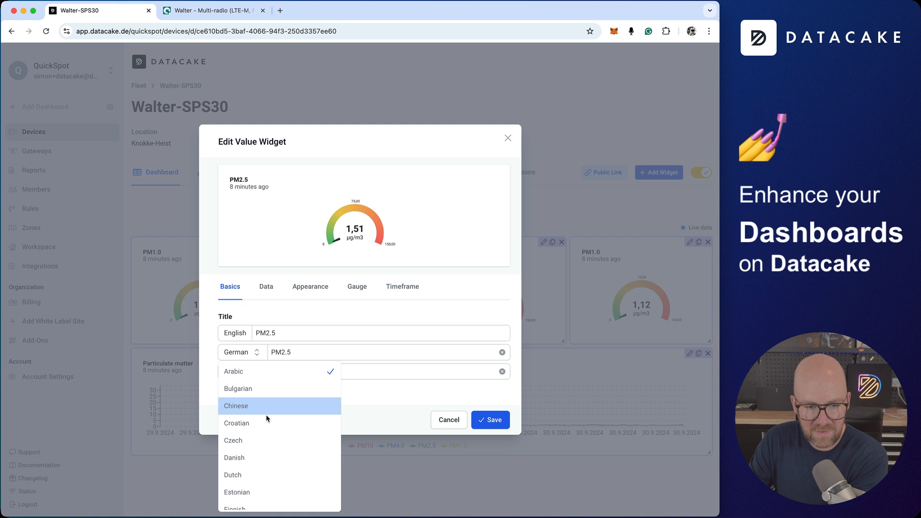
left_click(238, 438)
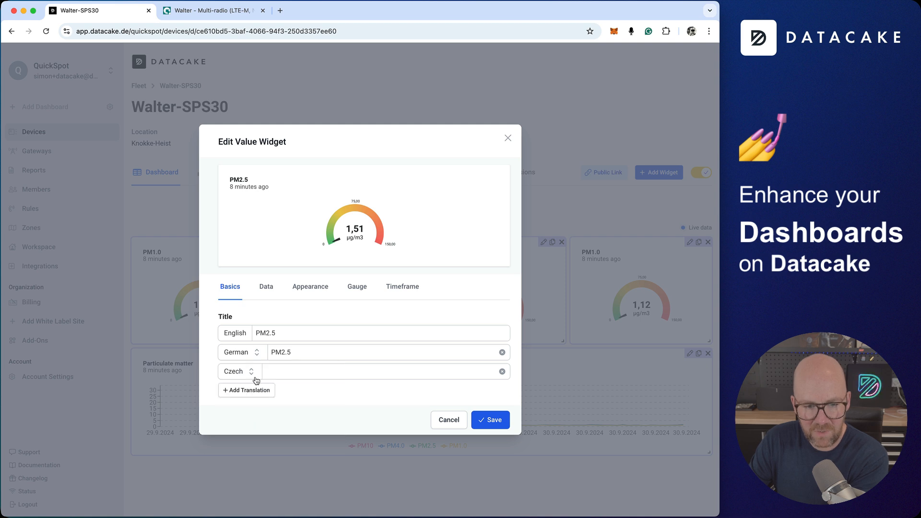
left_click(502, 372)
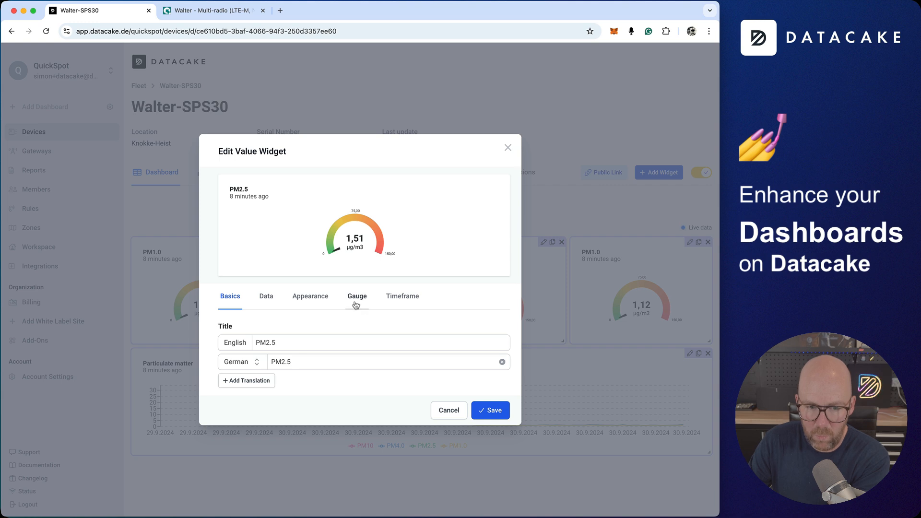
Step: Save the changes to the PM2.5 gauge widget
left_click(492, 410)
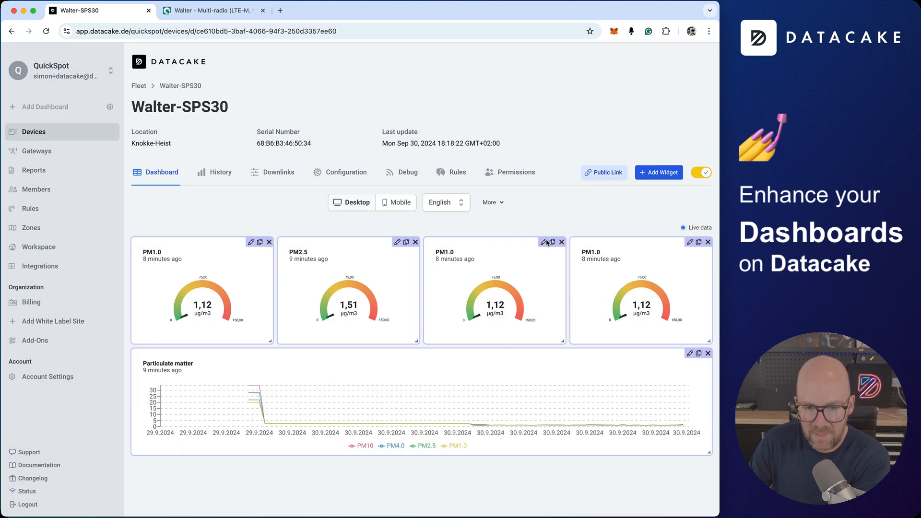
Step: Change the English title of the third gauge widget in the row to PM4
left_click(544, 242)
double_click(295, 340)
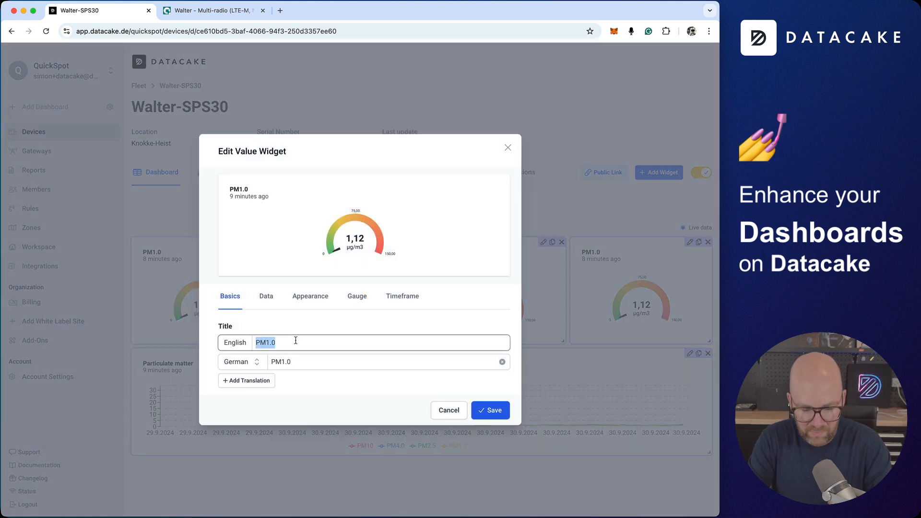
type("PM3")
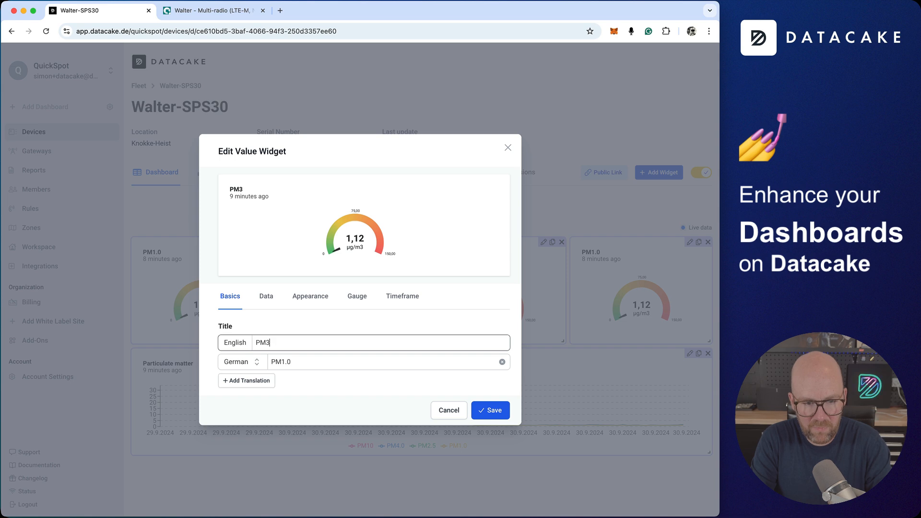
key("BackSpace")
type("4")
Step: Set the third gauge widget's data field to PM4.0 and save the widget
left_click(266, 296)
left_click(275, 312)
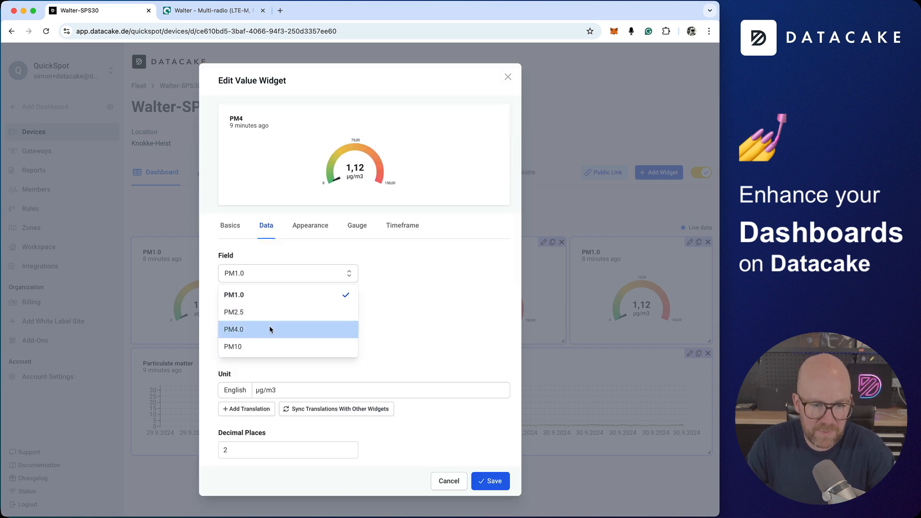
left_click(271, 329)
left_click(487, 444)
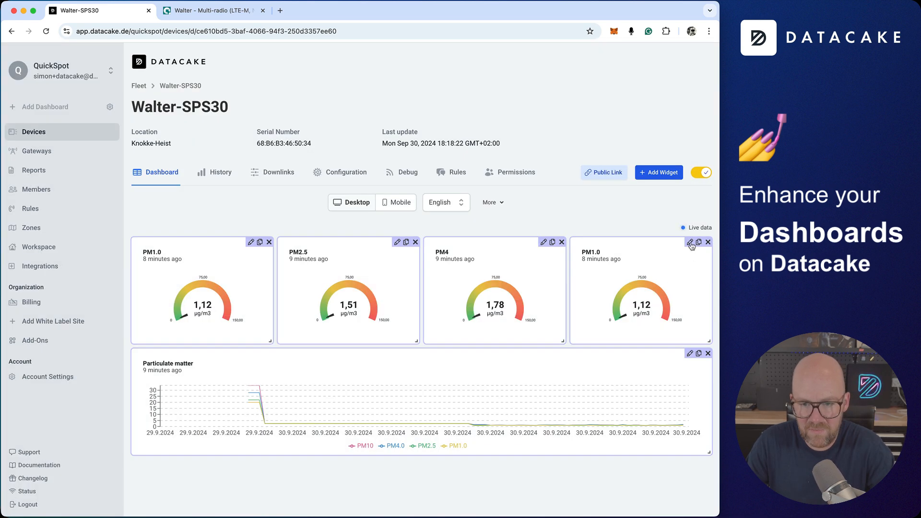
Step: Set the title and data field of the fourth gauge widget to PM10 and save the widget
left_click(691, 246)
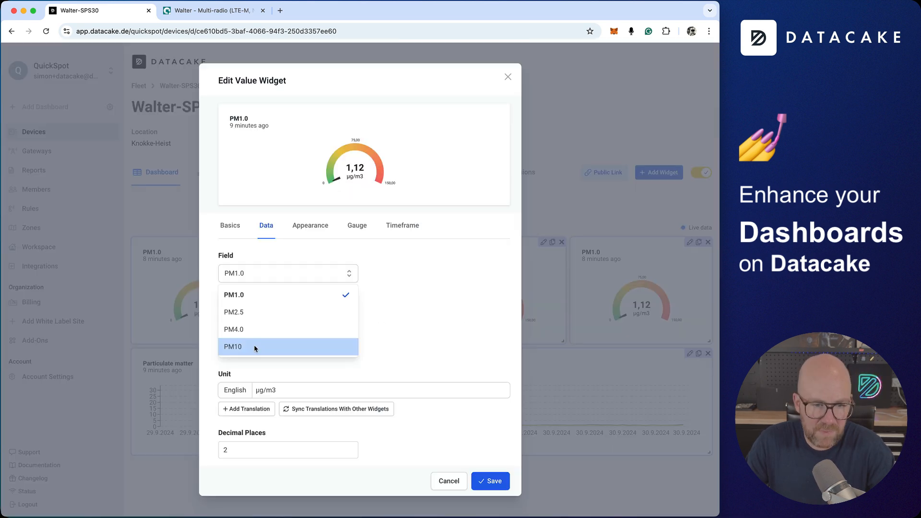
left_click(254, 348)
left_click(229, 265)
left_click(482, 405)
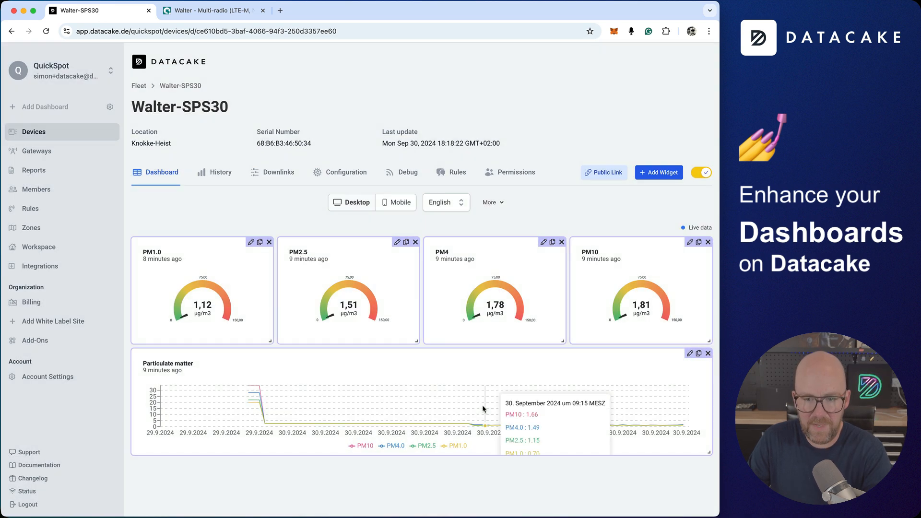
Step: View the dashboard outside edit mode, return to editing and make the Particulate matter chart widget taller
left_click(701, 172)
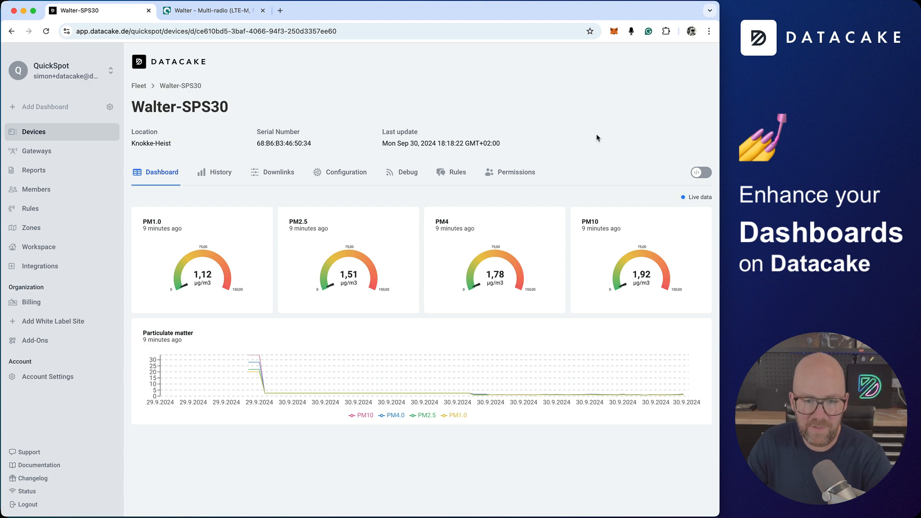
left_click(700, 174)
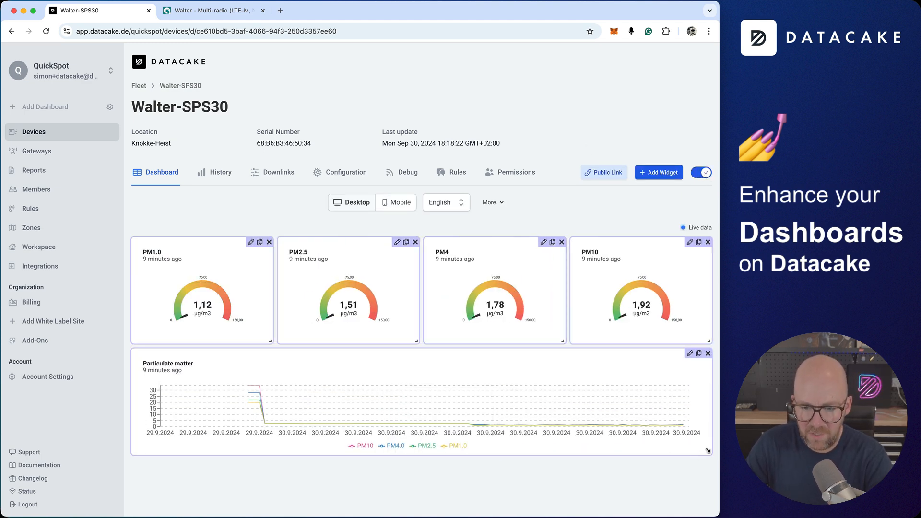
left_click_drag(708, 450, 709, 511)
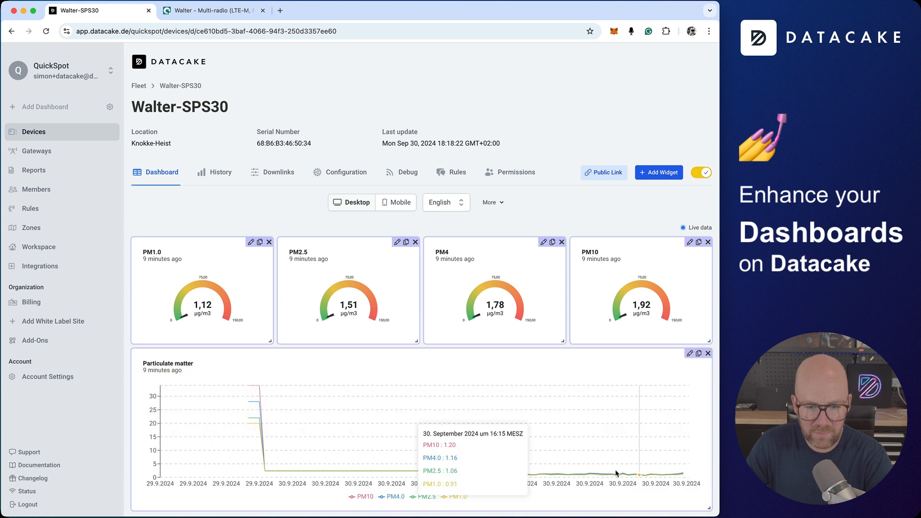
scroll(503, 477, "down", 1)
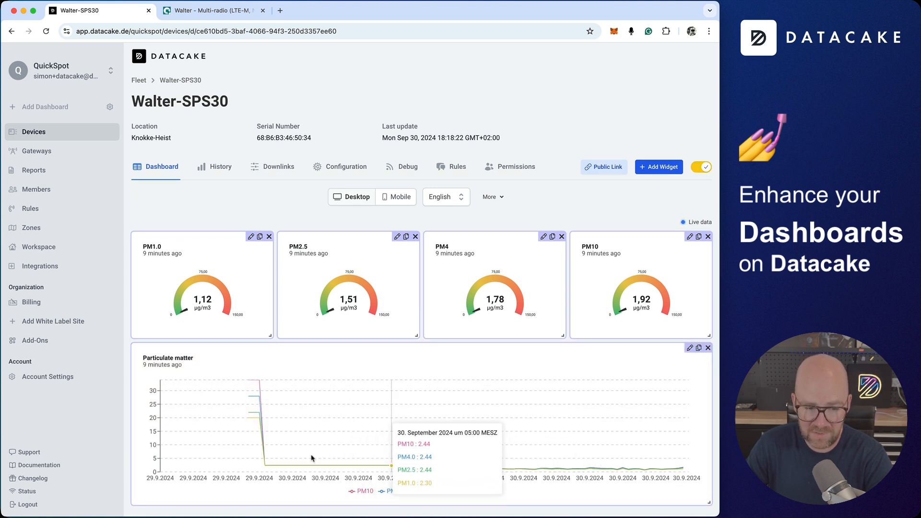
Step: Change the PM1.0 series of the Particulate matter chart to an area chart
left_click(690, 347)
left_click(269, 334)
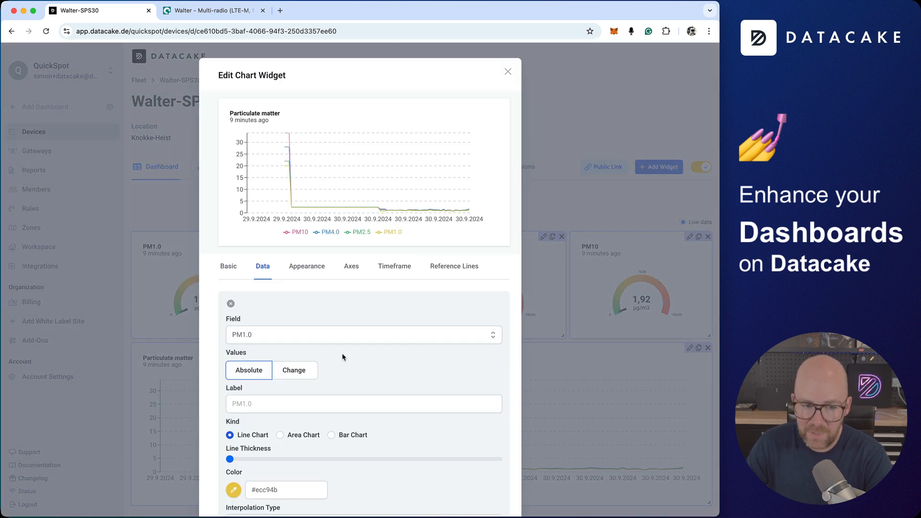
scroll(345, 359, "down", 5)
left_click(280, 331)
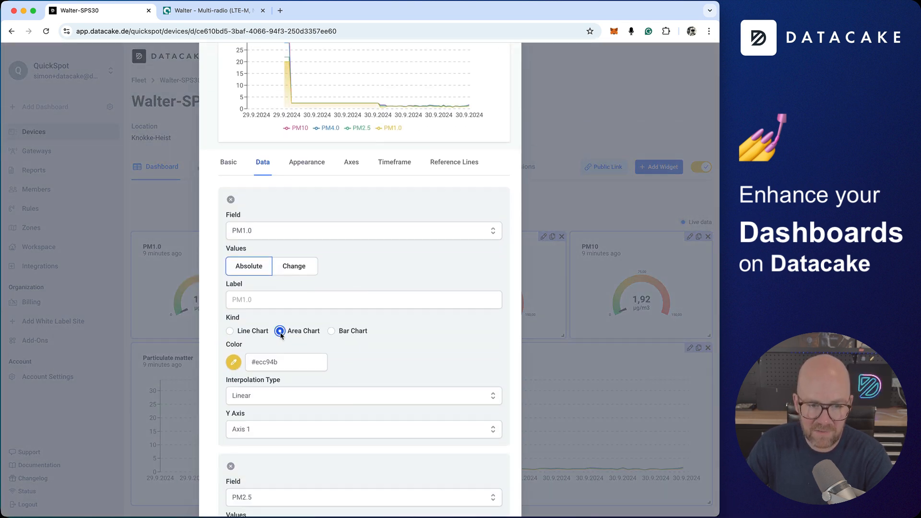
scroll(315, 345, "up", 1)
left_click(332, 365)
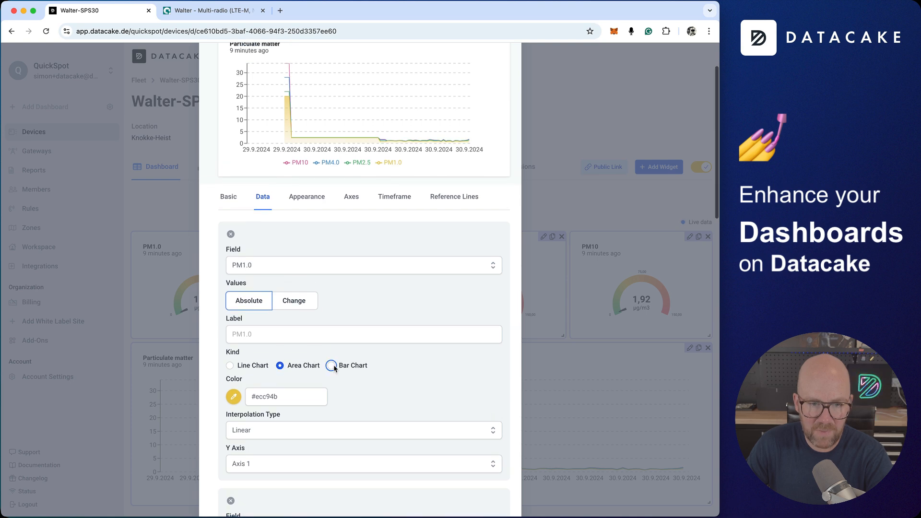
left_click(280, 366)
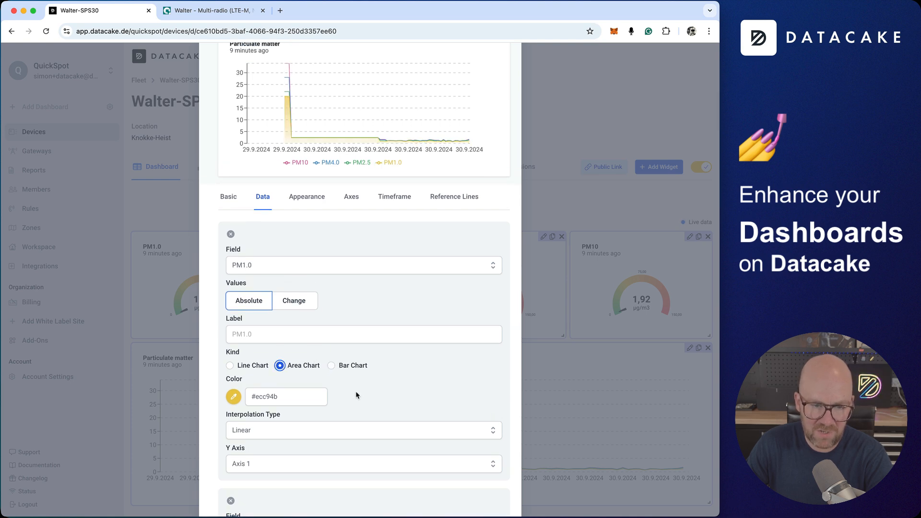
Step: Change the PM2.5 and PM4.0 series of the Particulate matter chart to area charts
scroll(357, 390, "down", 8)
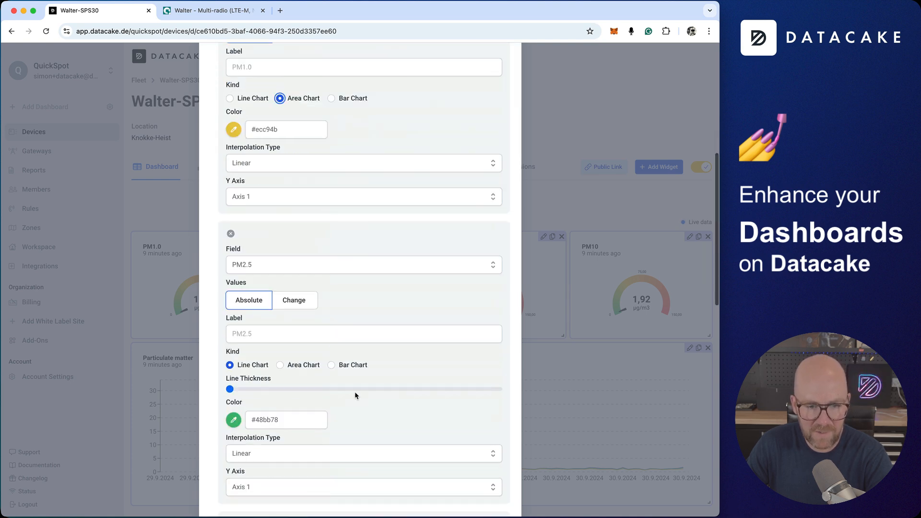
left_click(307, 367)
scroll(336, 384, "down", 5)
left_click(308, 398)
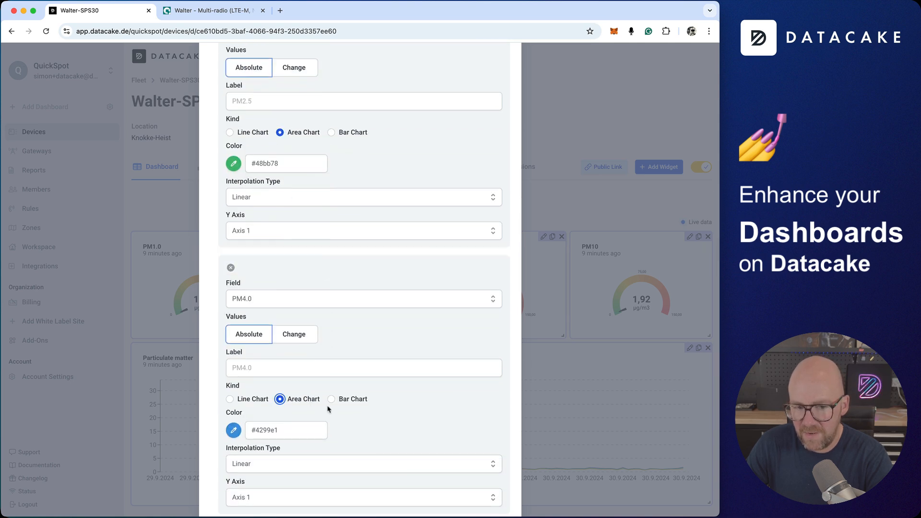
Step: Increase the line thickness of the PM10 series and check the series in the chart preview
scroll(364, 422, "down", 8)
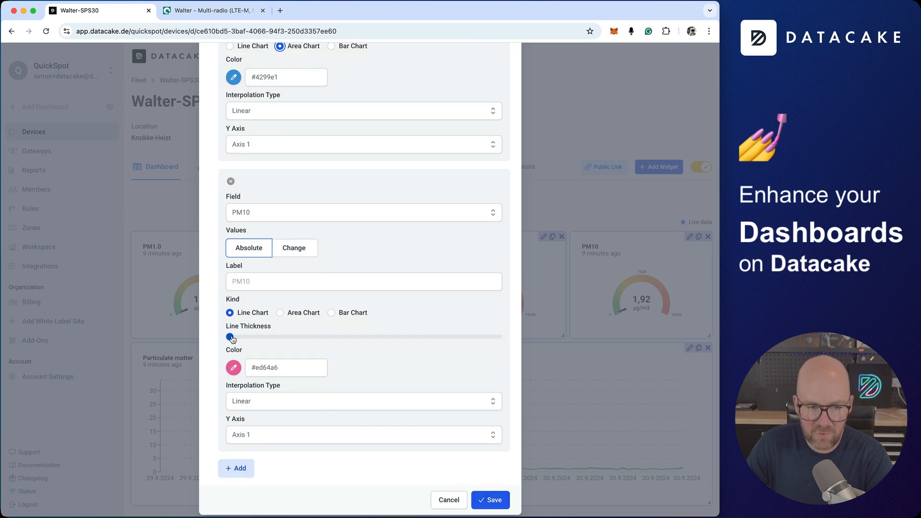
left_click_drag(230, 337, 290, 338)
scroll(373, 336, "up", 15)
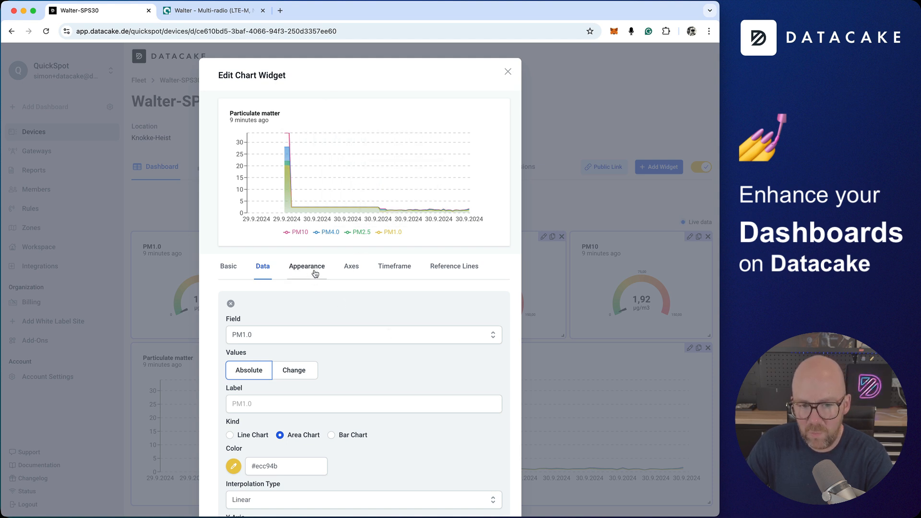
scroll(285, 358, "down", 2)
scroll(322, 420, "down", 6)
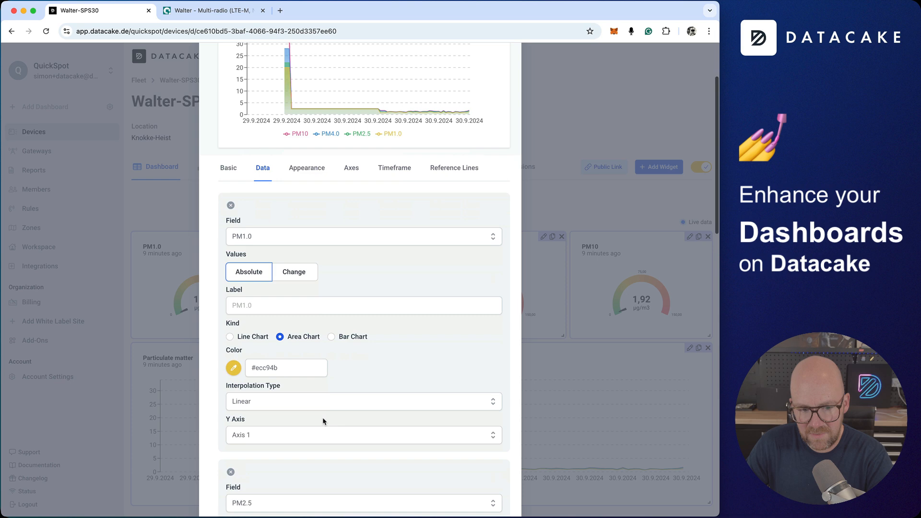
scroll(307, 379, "up", 8)
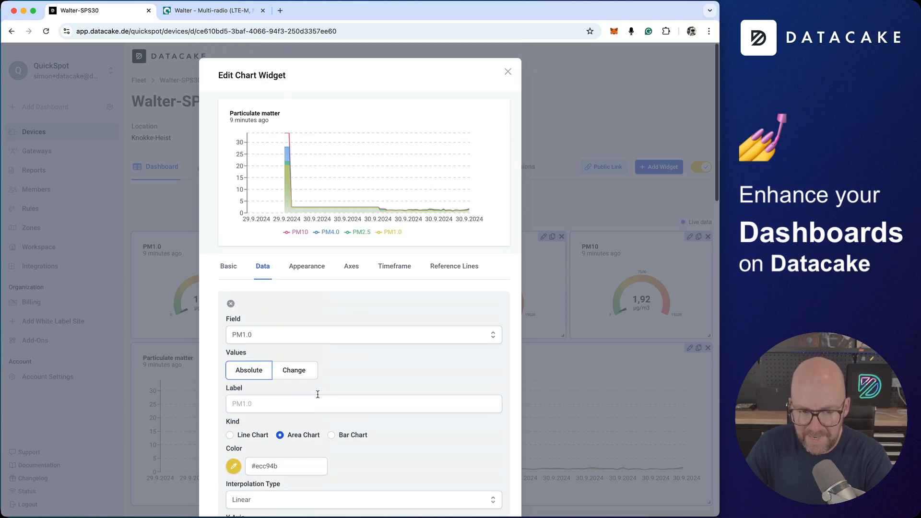
Step: Try the right orientation for Axis ID 1 of the chart and switch it back to left
left_click(306, 275)
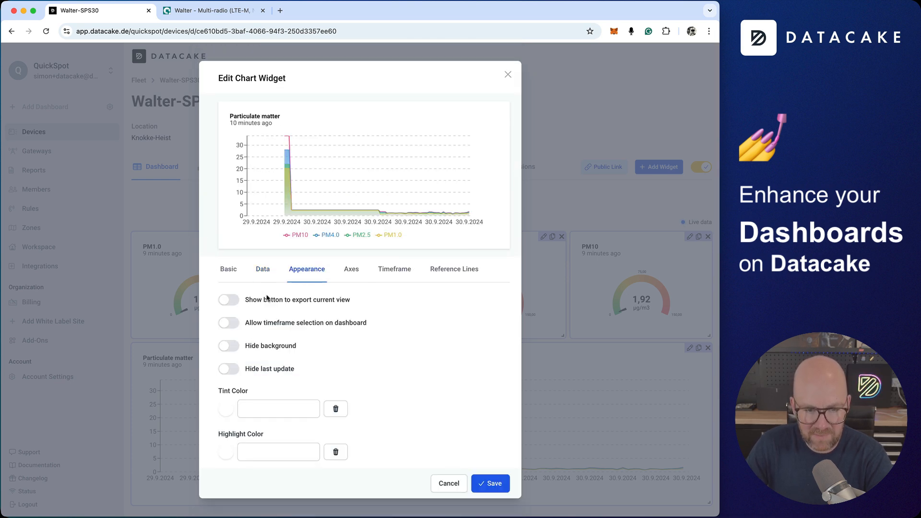
left_click(352, 272)
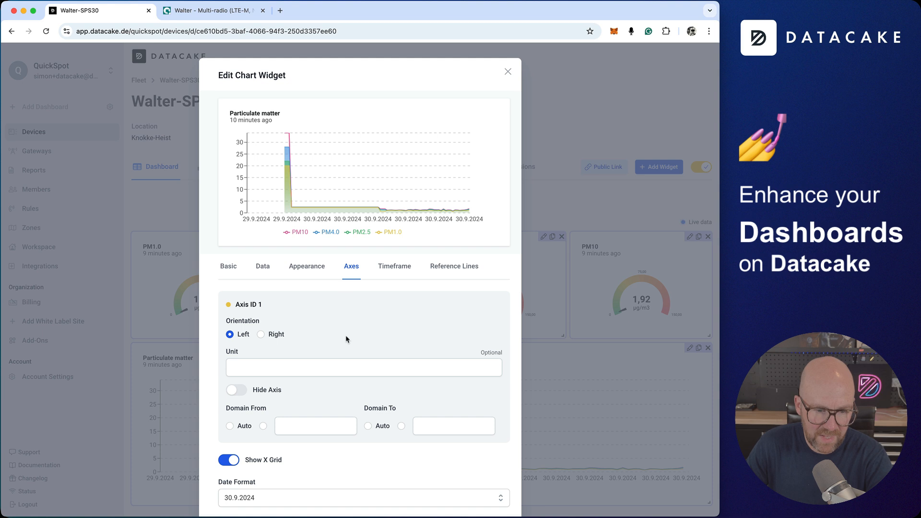
scroll(345, 334, "down", 1)
left_click(261, 305)
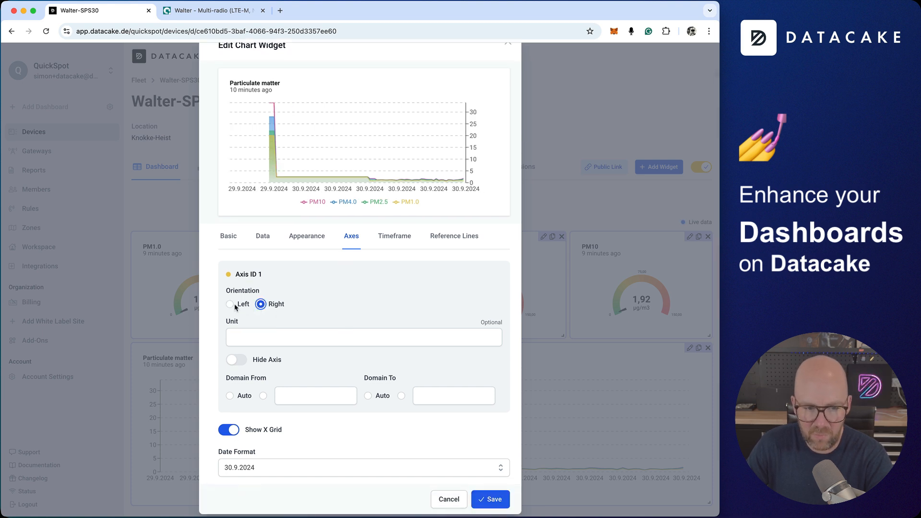
left_click(230, 304)
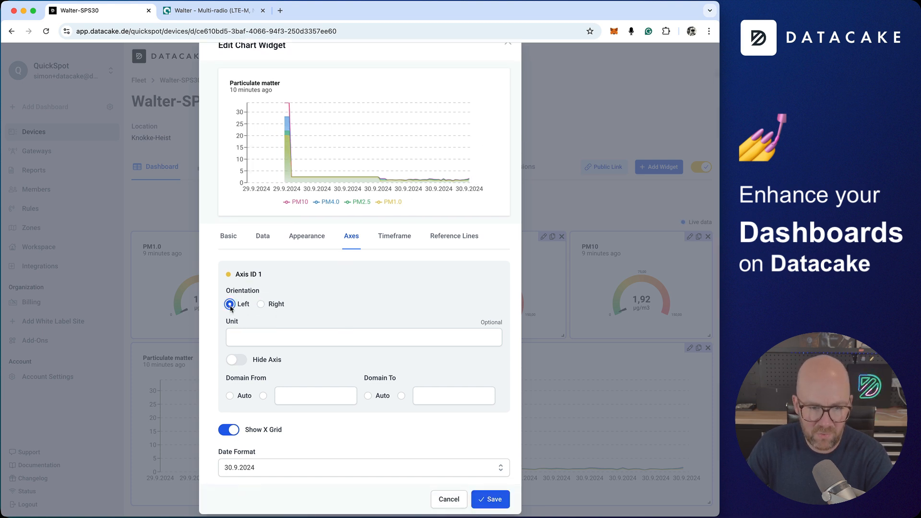
Step: Try the unit μg/m3 on Axis ID 1, clear it, and toggle hiding the axis on and off
left_click(263, 334)
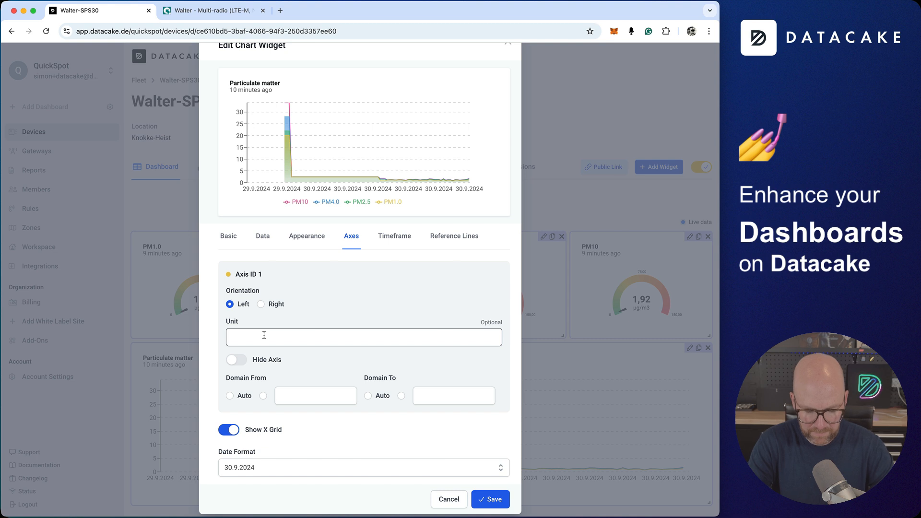
type("μh")
key("BackSpace")
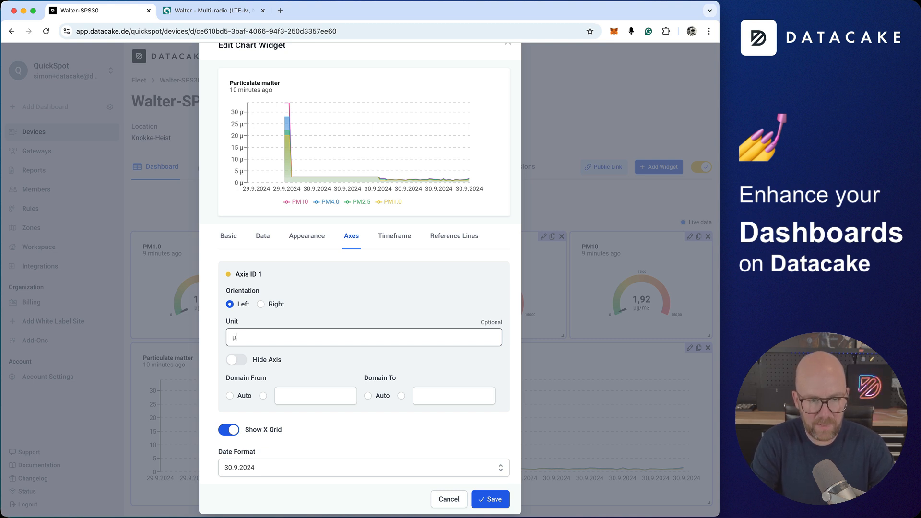
type("g/m3")
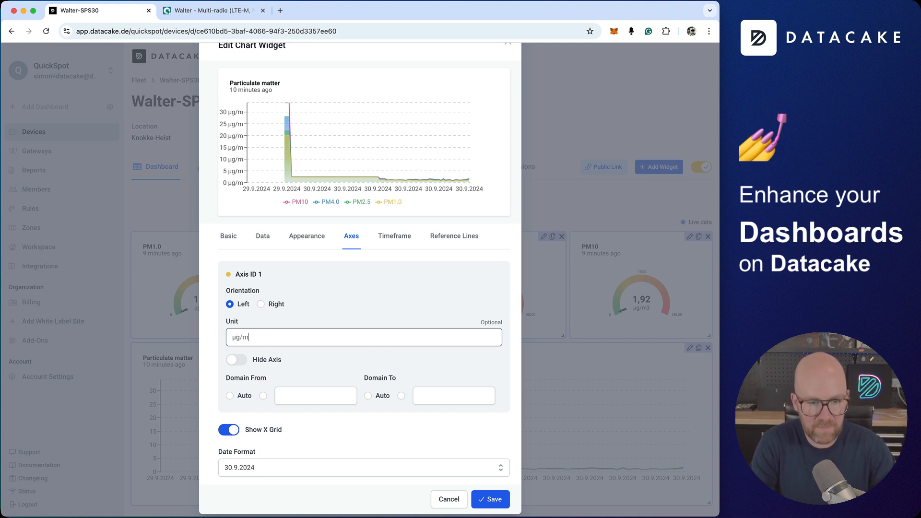
left_click(238, 361)
left_click(241, 365)
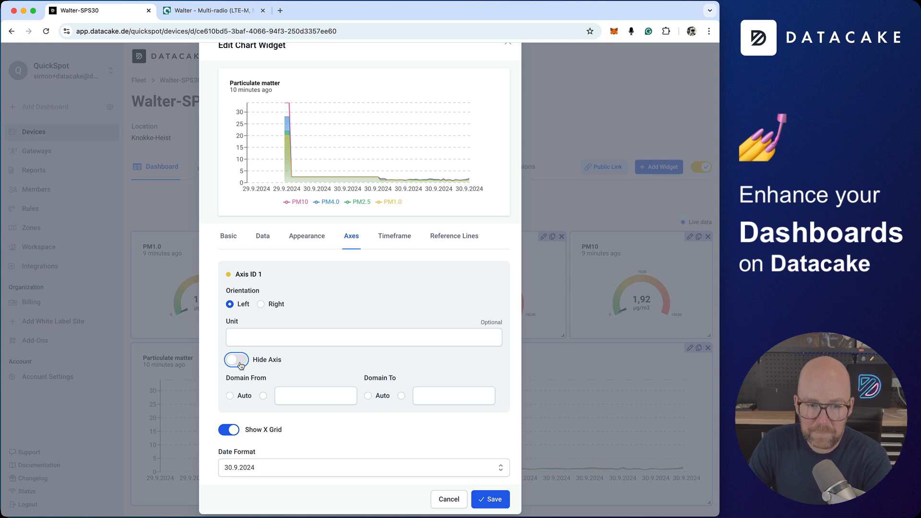
Step: Give Axis ID 1 a fixed domain from 0 to 50, trying 150 as the upper limit first
left_click(230, 397)
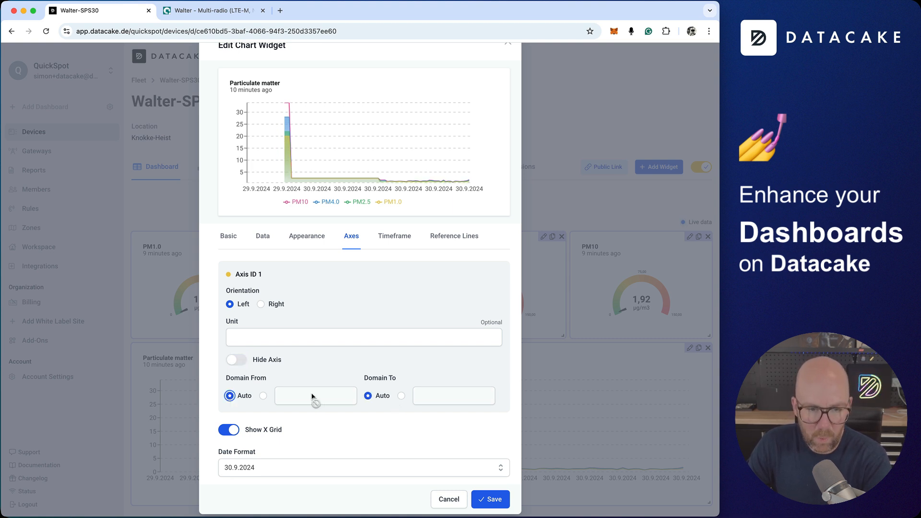
mouse_move(301, 172)
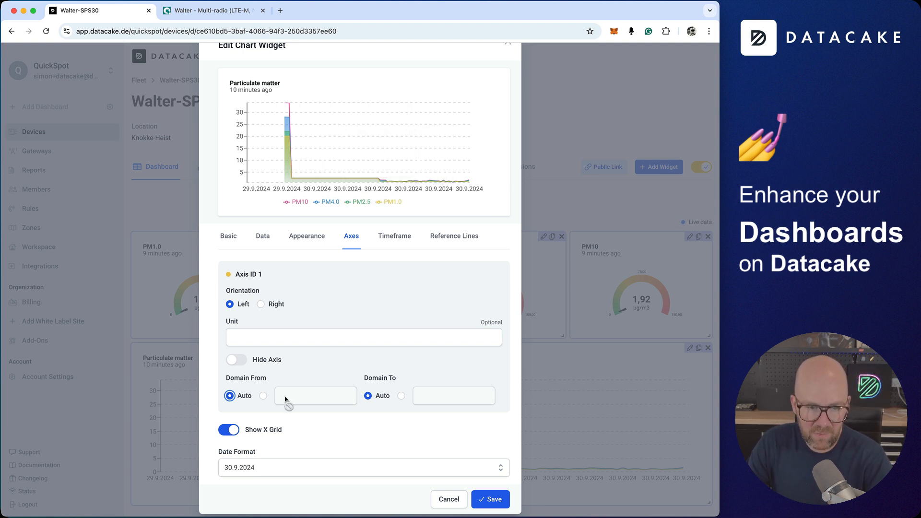
left_click(263, 395)
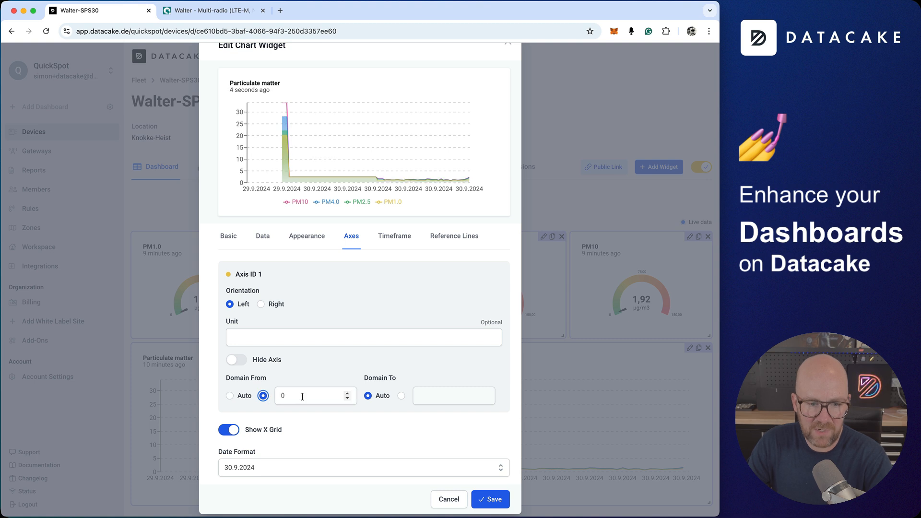
left_click(302, 397)
left_click(401, 395)
left_click(444, 398)
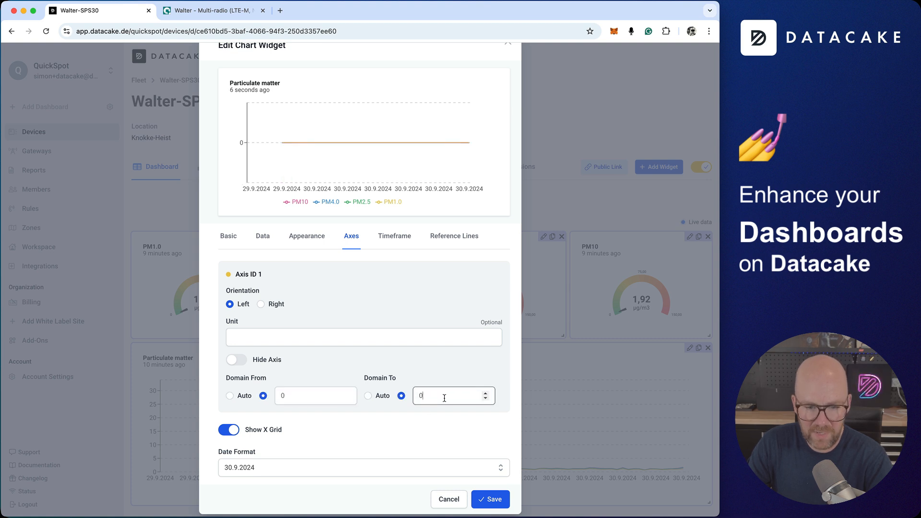
type("150")
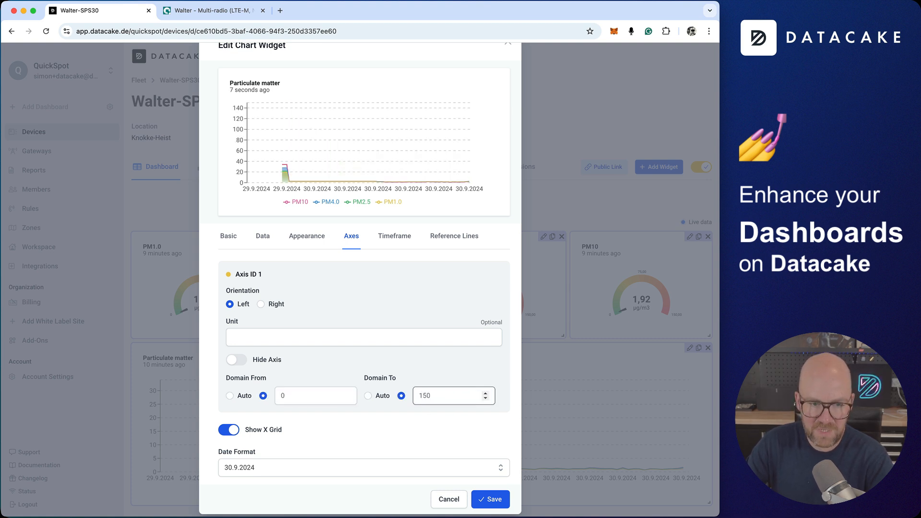
double_click(456, 394)
type("50")
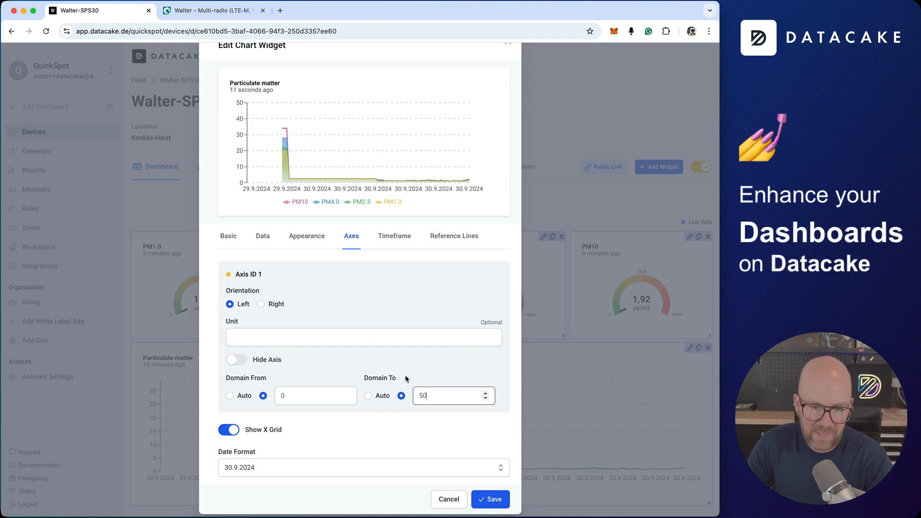
Step: Add a dashed reference line in red (#f56565) to the Particulate matter chart
left_click(460, 237)
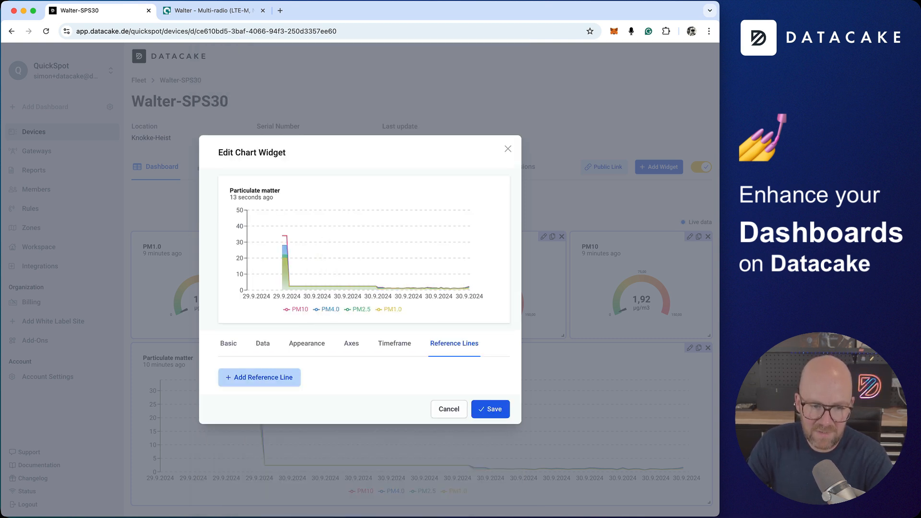
left_click(291, 378)
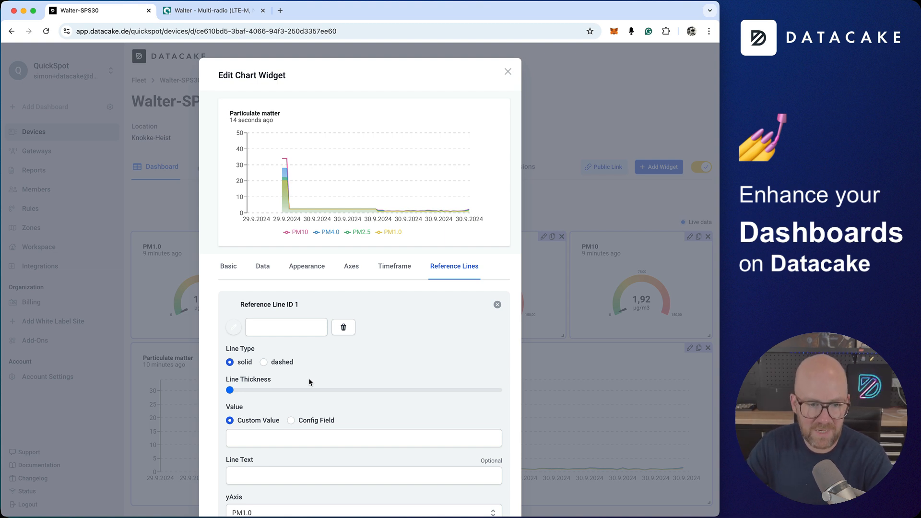
scroll(338, 374, "down", 3)
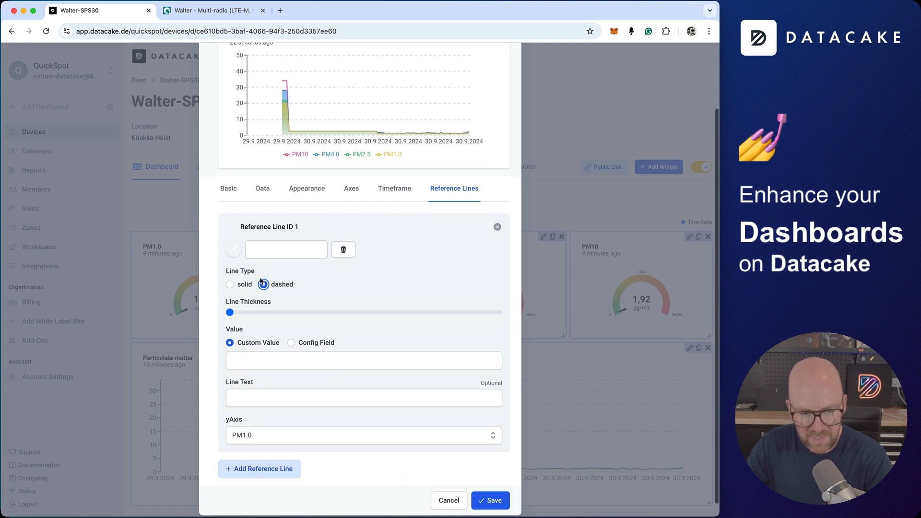
left_click(233, 251)
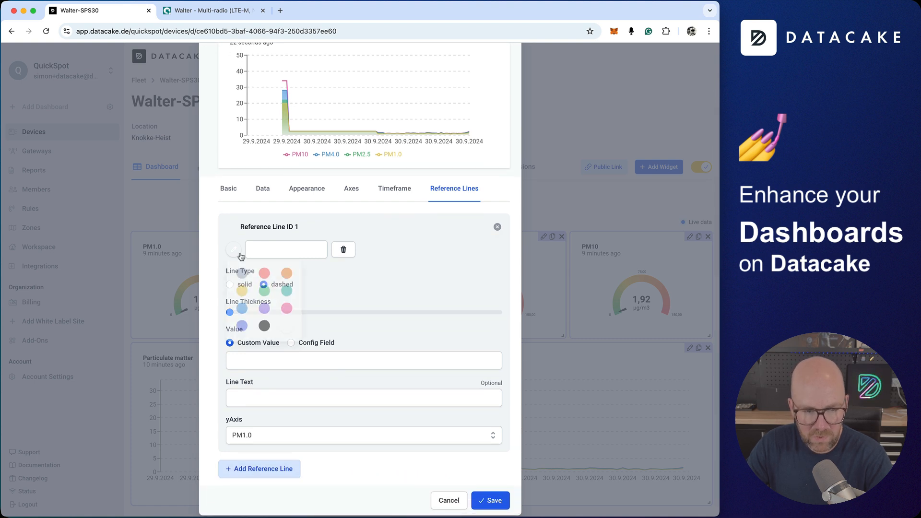
left_click(264, 273)
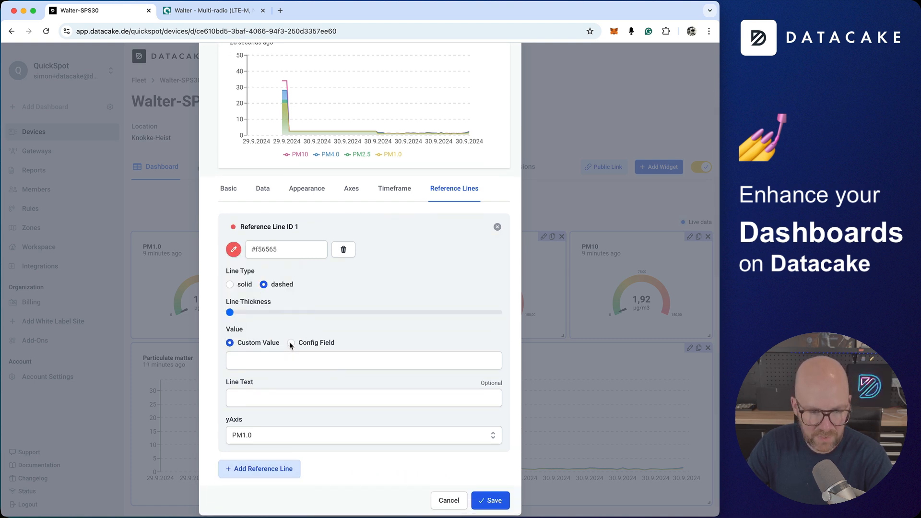
Step: Give the reference line a custom value of 50 and the line text "Air Quality is getting really bad ..."
left_click(264, 361)
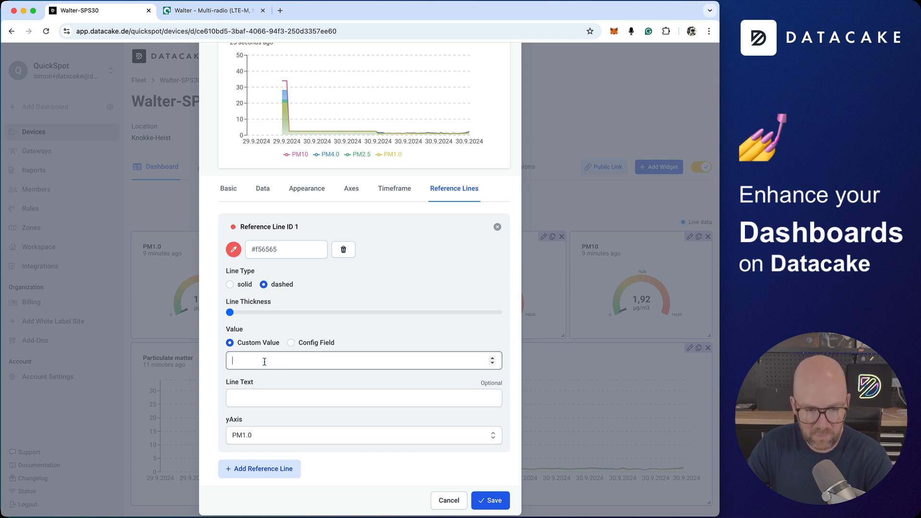
type("50")
left_click(289, 396)
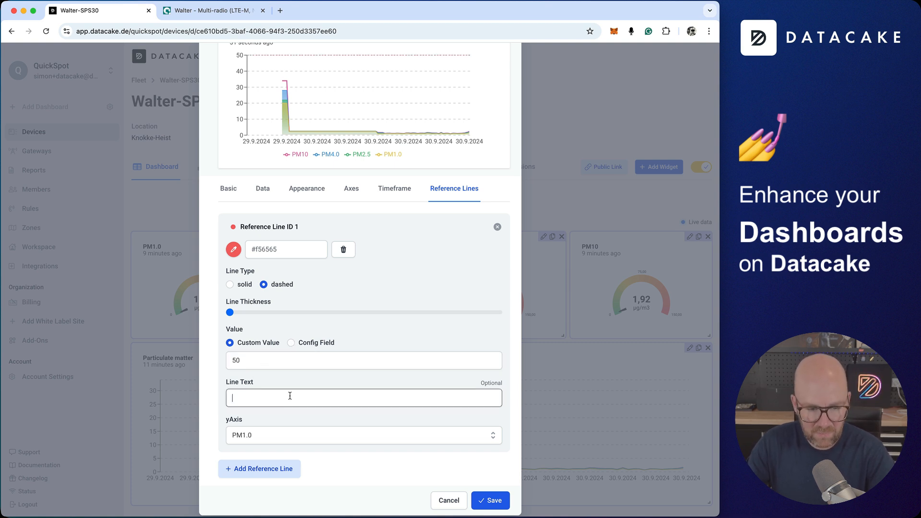
type("Air Qualit")
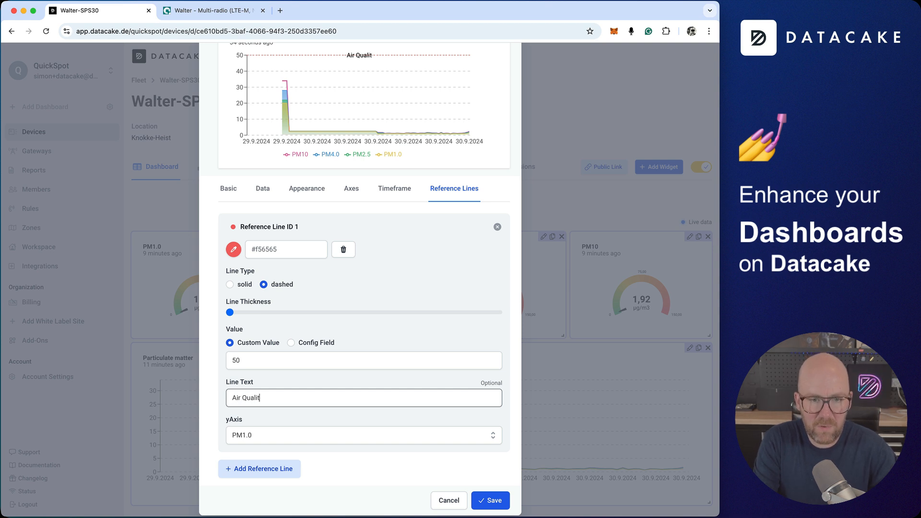
type("y is getting ")
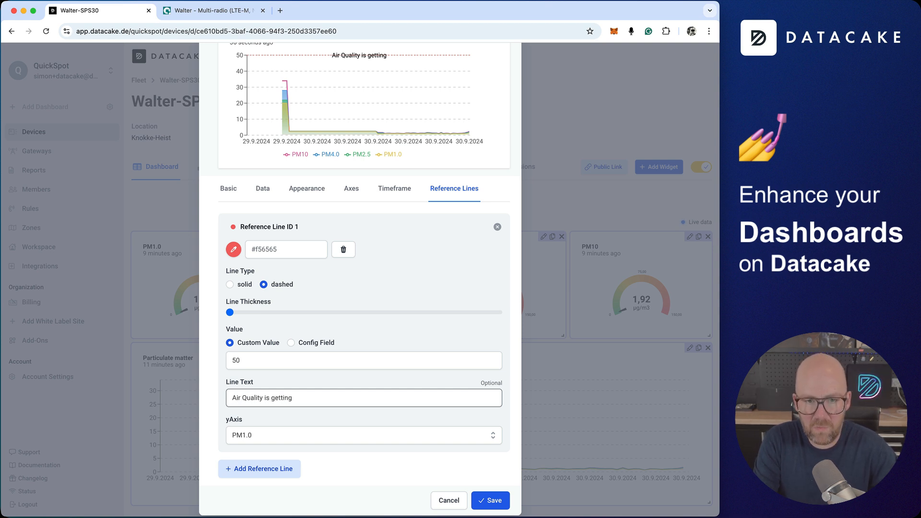
type("realll")
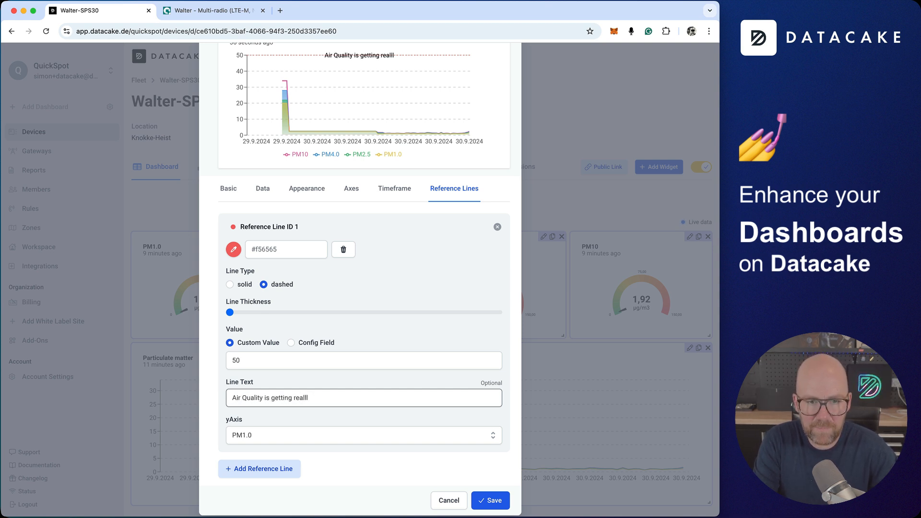
key("BackSpace")
type("y bad ...")
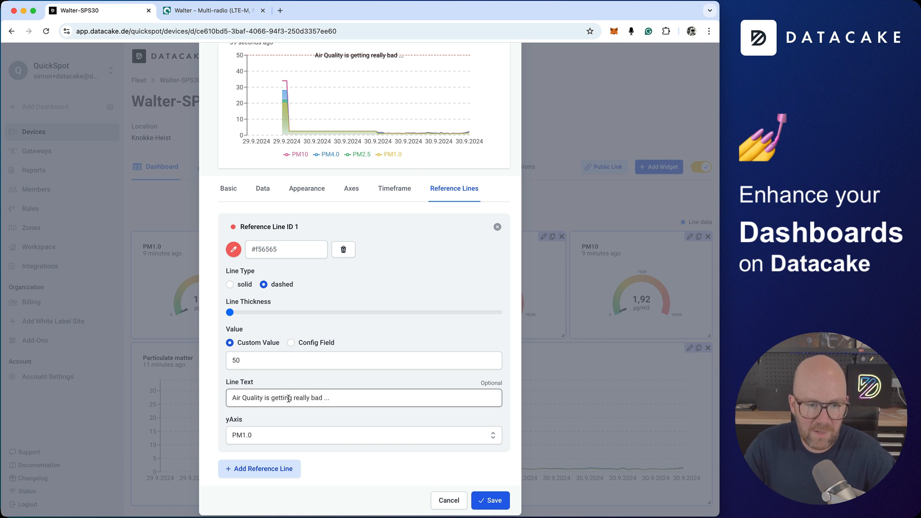
Step: Set the reference line's custom value to 35 and increase its line thickness
double_click(247, 360)
type("354")
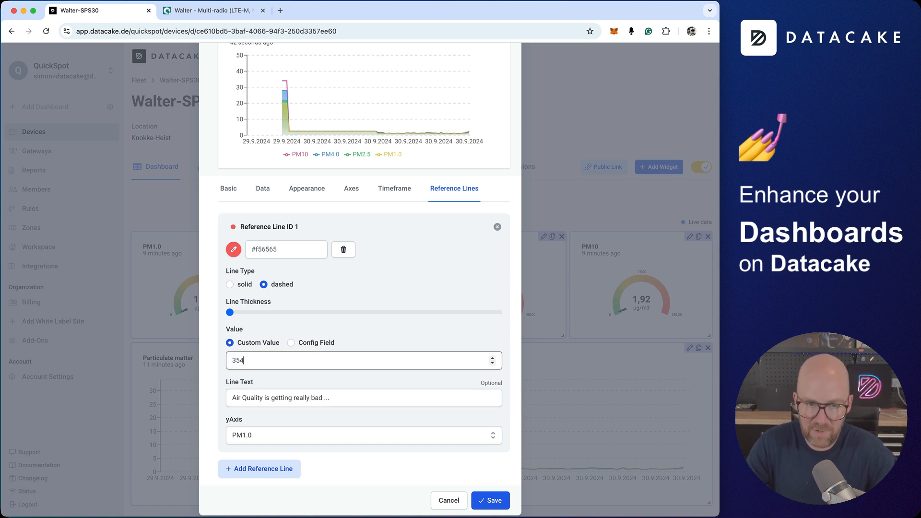
key("BackSpace")
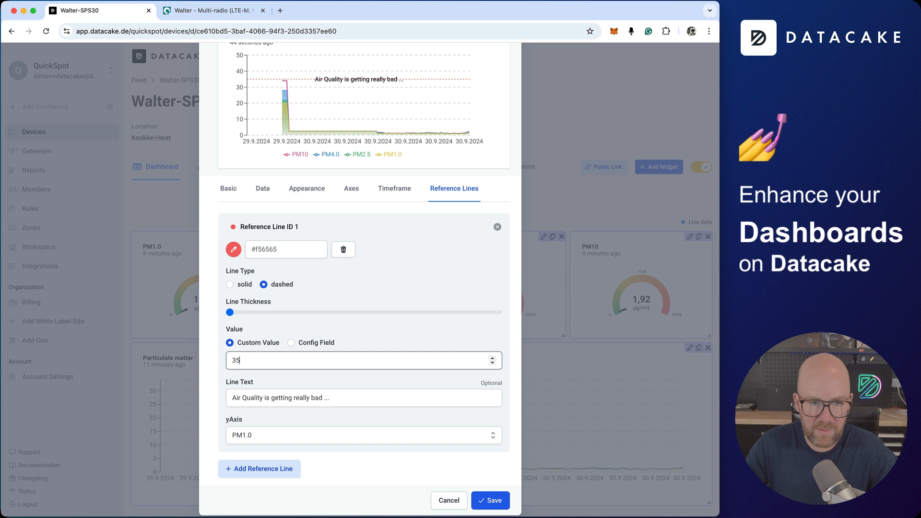
left_click(331, 312)
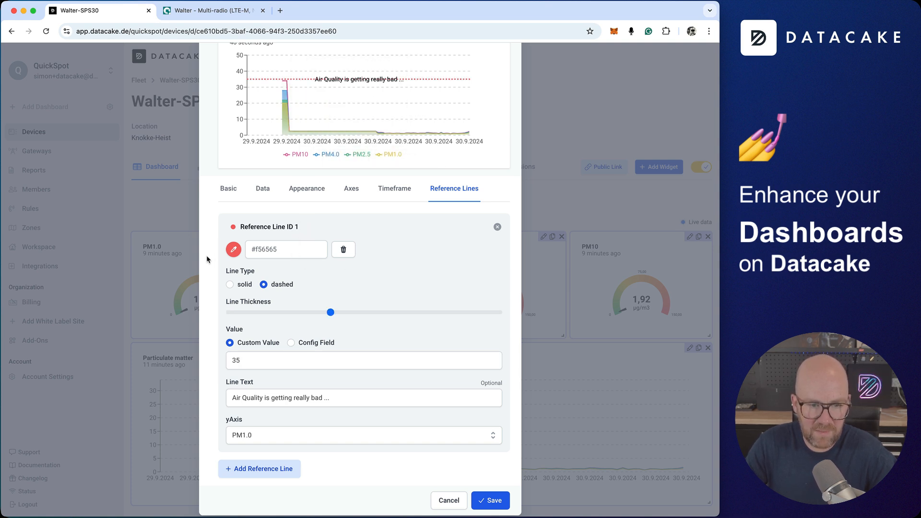
Step: Recolor the reference line yellow (#ecc94b), make it slightly thinner, and save the chart before leaving dashboard edit mode
left_click(233, 249)
left_click(246, 292)
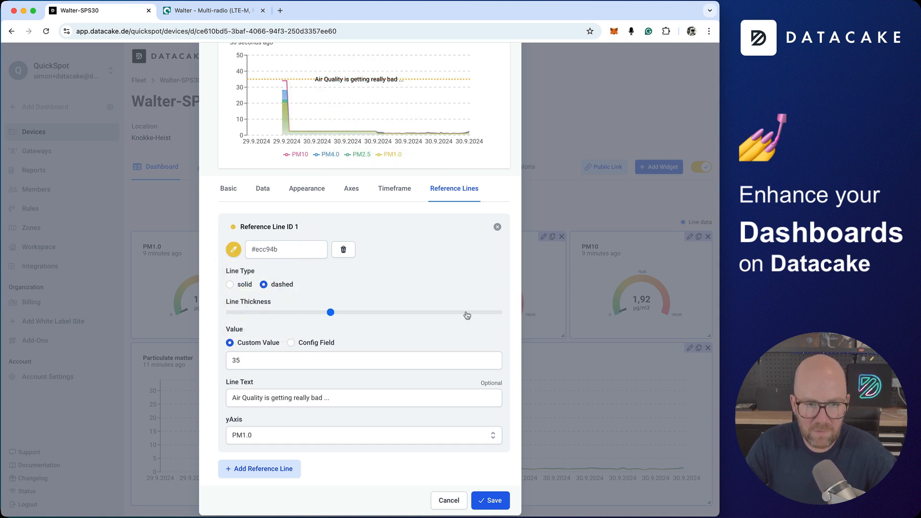
left_click_drag(330, 312, 324, 312)
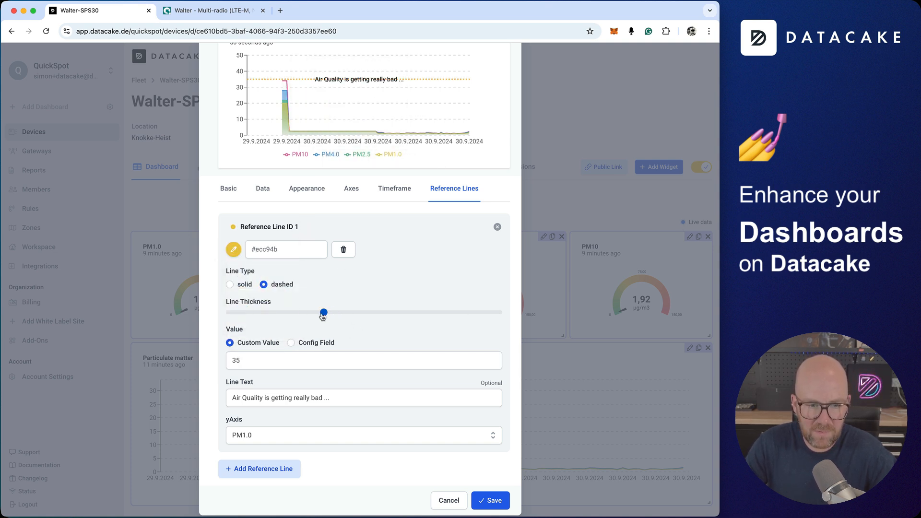
left_click(491, 501)
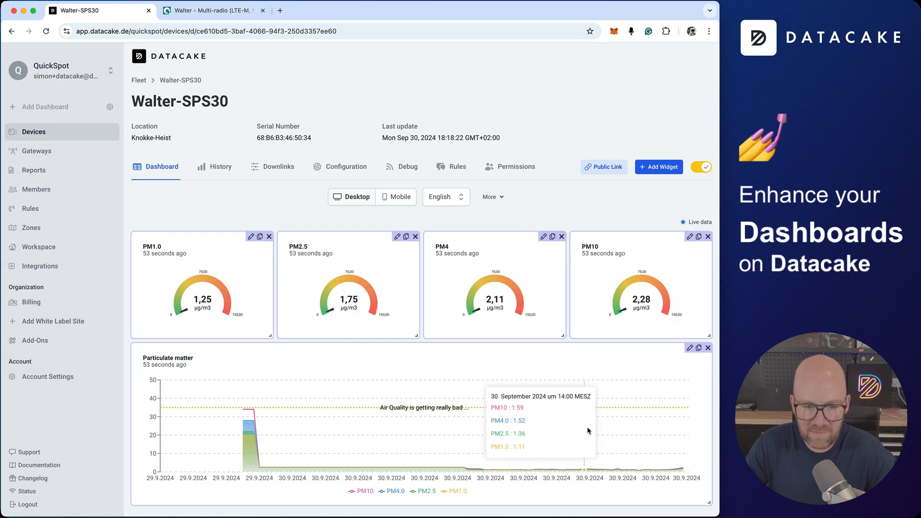
left_click(701, 168)
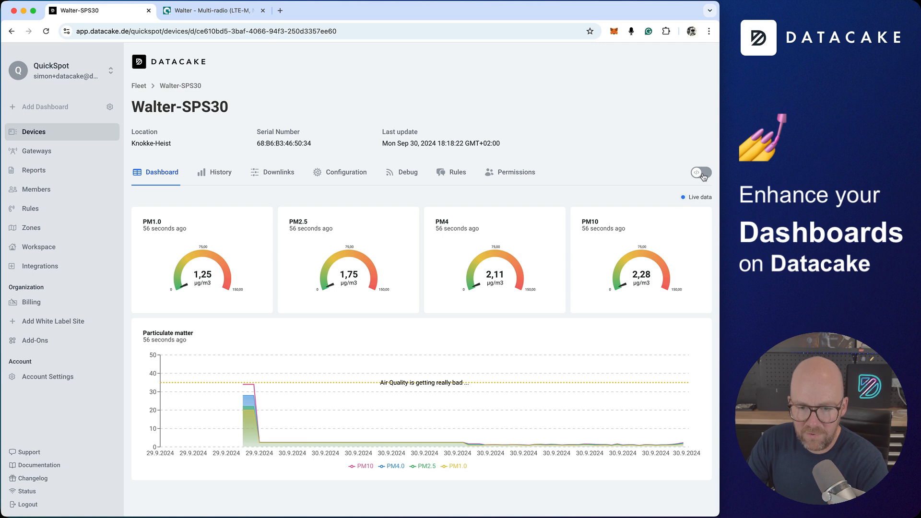
Step: Enable the export button and timeframe selection on the dashboard for the Particulate matter chart and save it
left_click(701, 172)
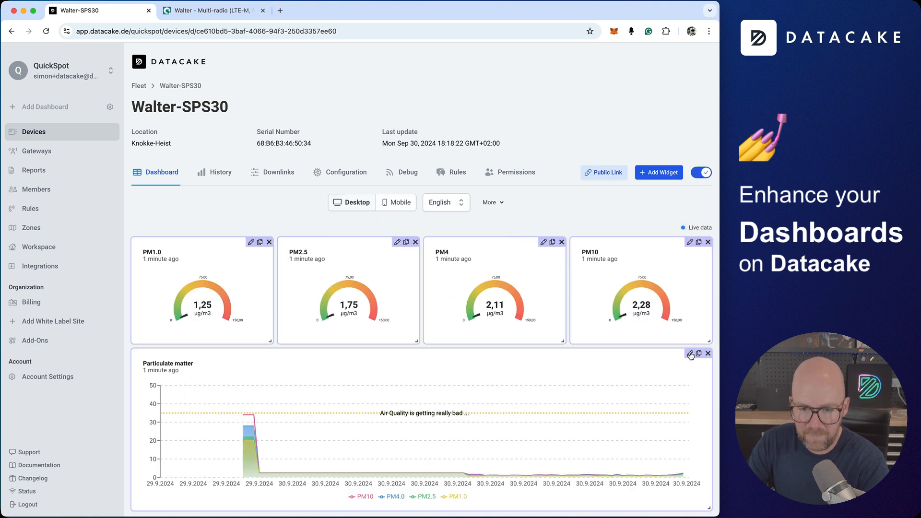
left_click(690, 354)
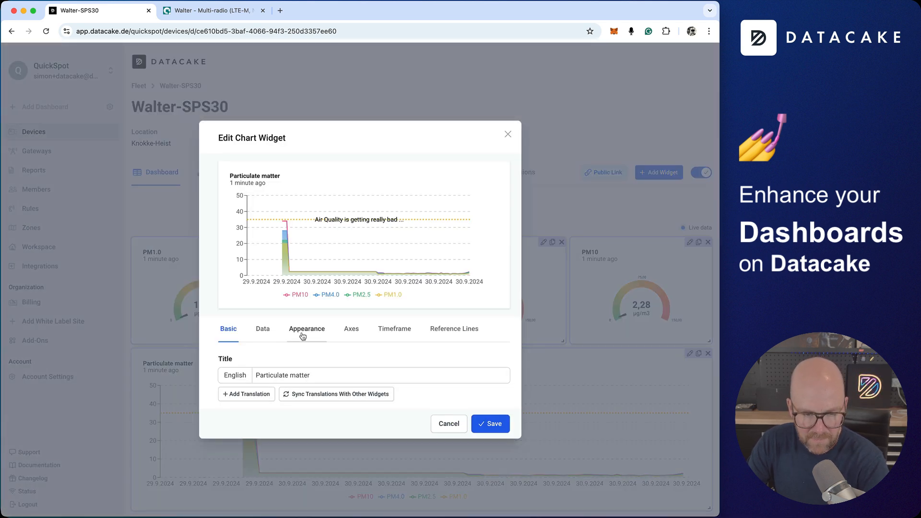
left_click(394, 330)
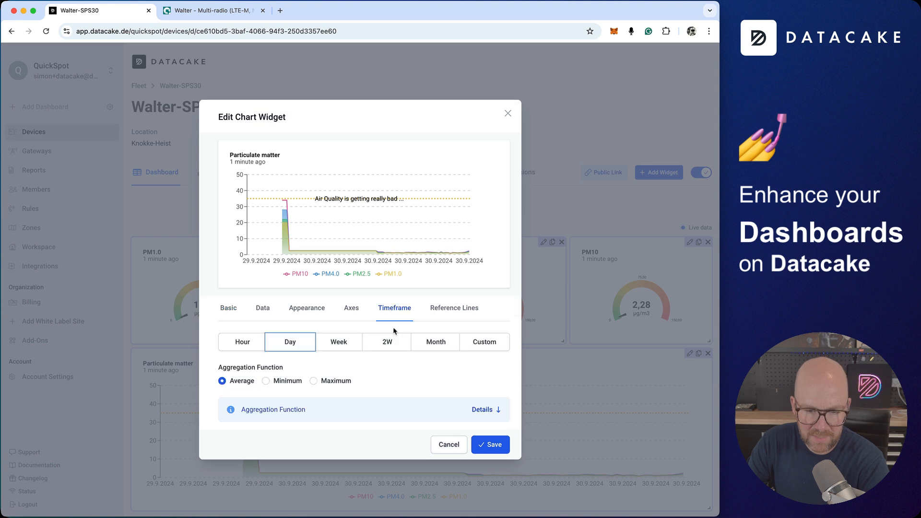
left_click(356, 312)
left_click(307, 266)
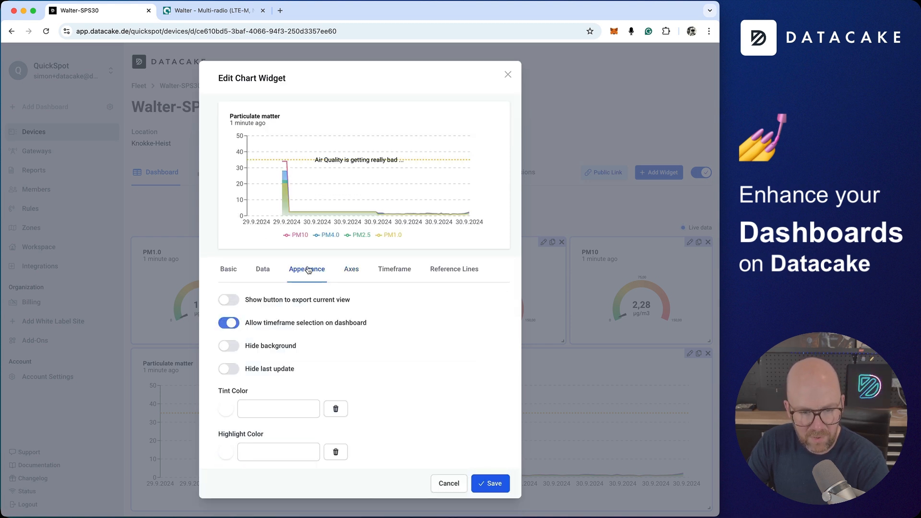
left_click(229, 300)
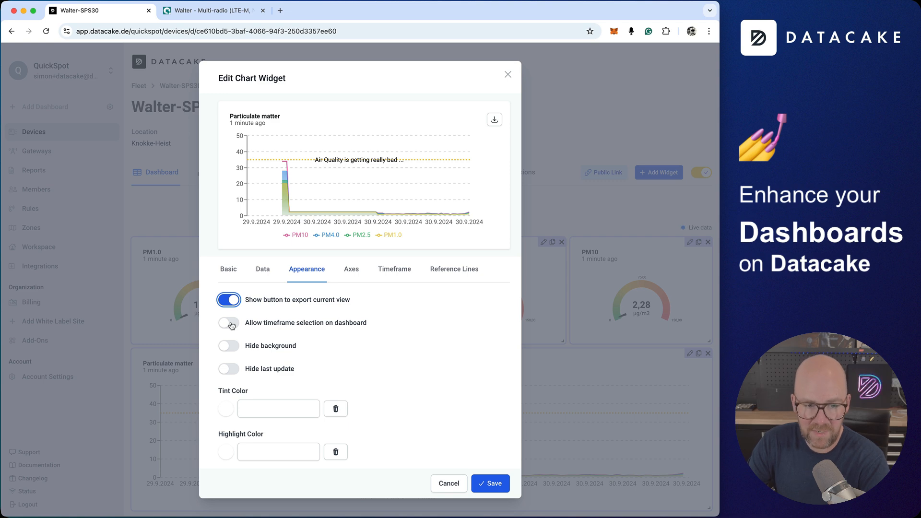
left_click(229, 322)
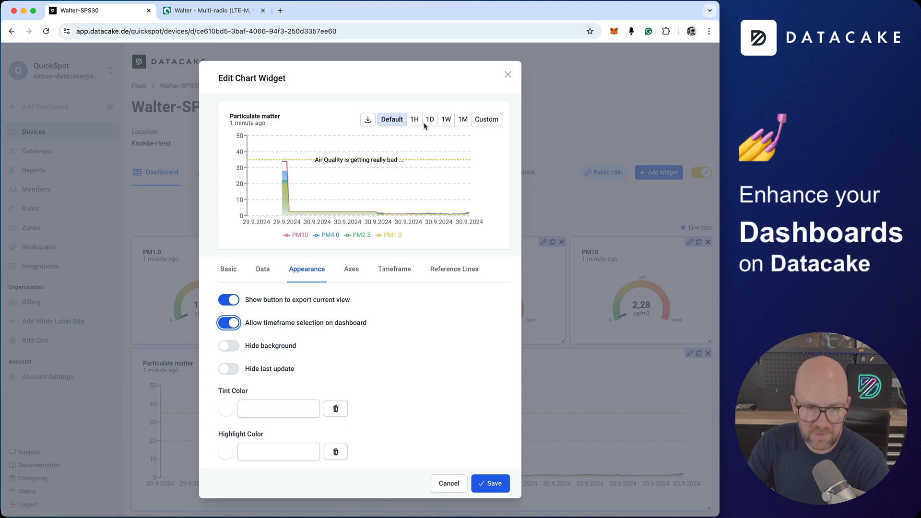
left_click(490, 482)
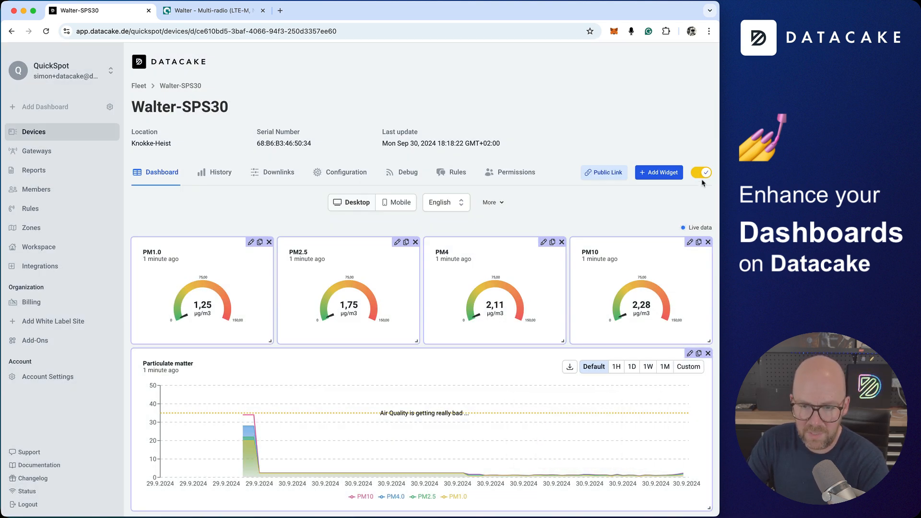
Step: Check the chart outside edit mode with the 1D, 1W and custom timeframes, and return it to the default timeframe
left_click(701, 173)
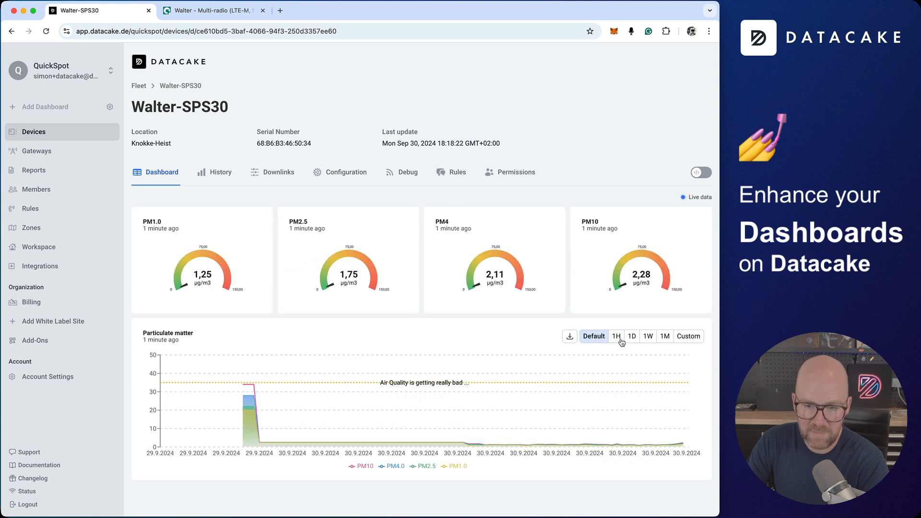
left_click(632, 340)
left_click(645, 341)
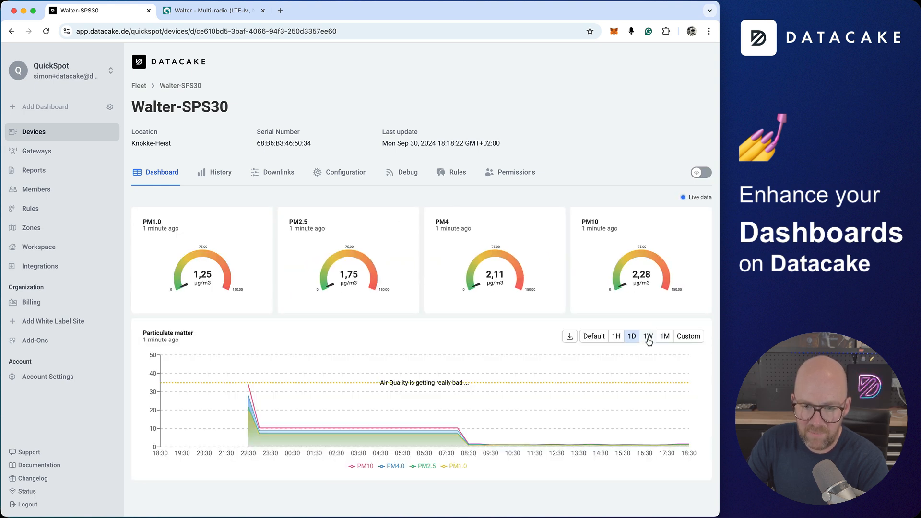
left_click(650, 342)
left_click(693, 336)
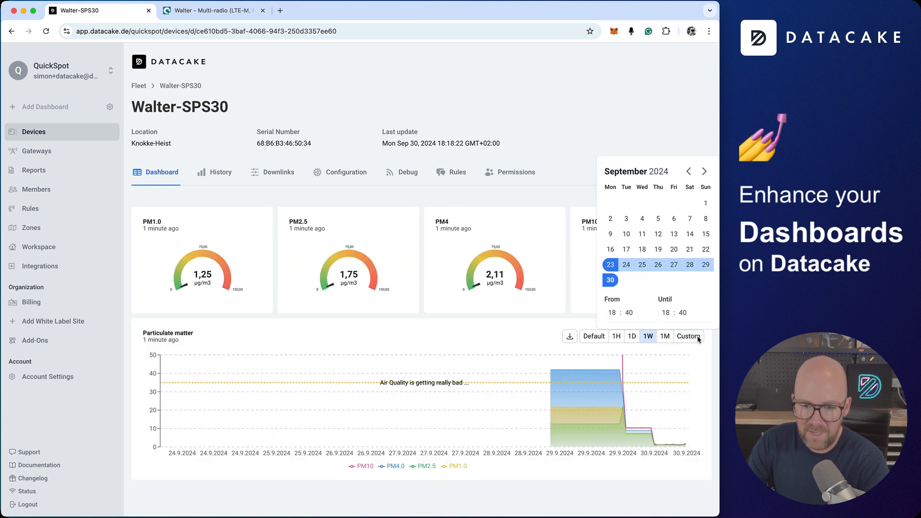
left_click(683, 102)
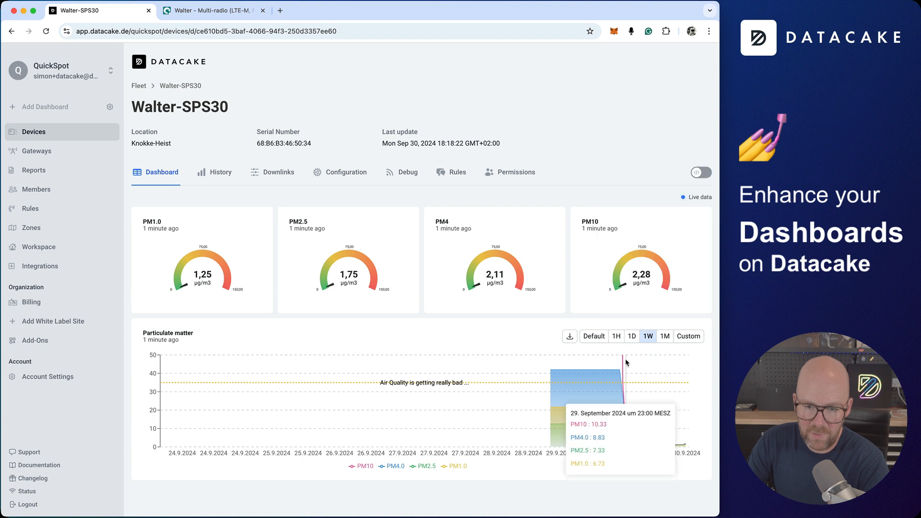
left_click(594, 336)
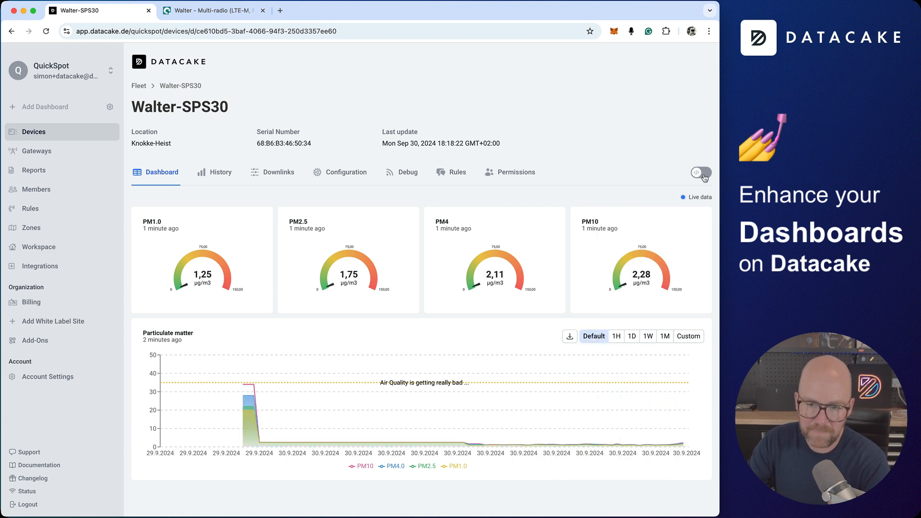
Step: Shrink the Particulate matter chart to half the dashboard width in edit mode
left_click(703, 176)
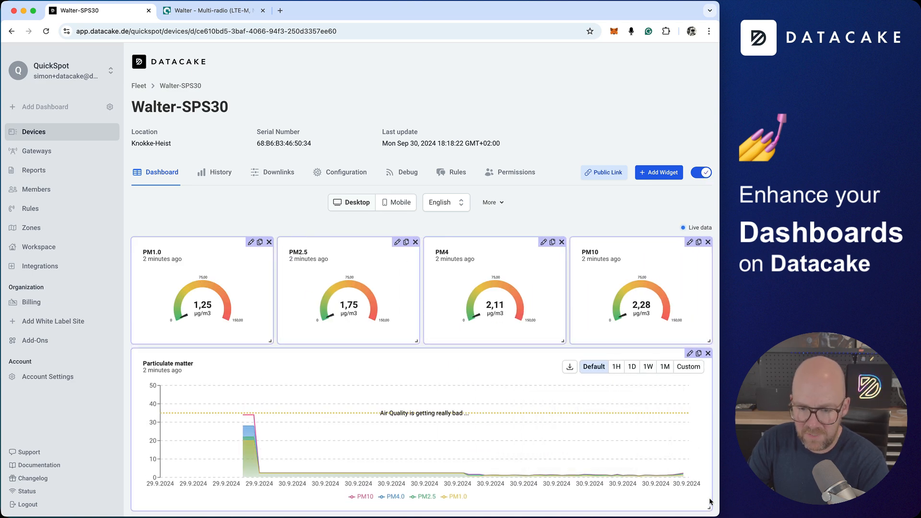
left_click_drag(709, 507, 417, 507)
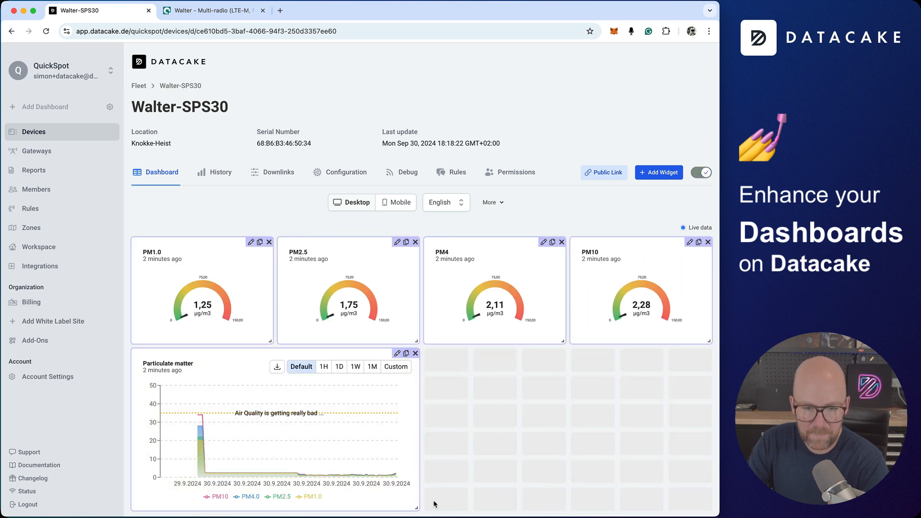
Step: Add a histogram widget to the dashboard with PM1.0 as its first data field
left_click(664, 176)
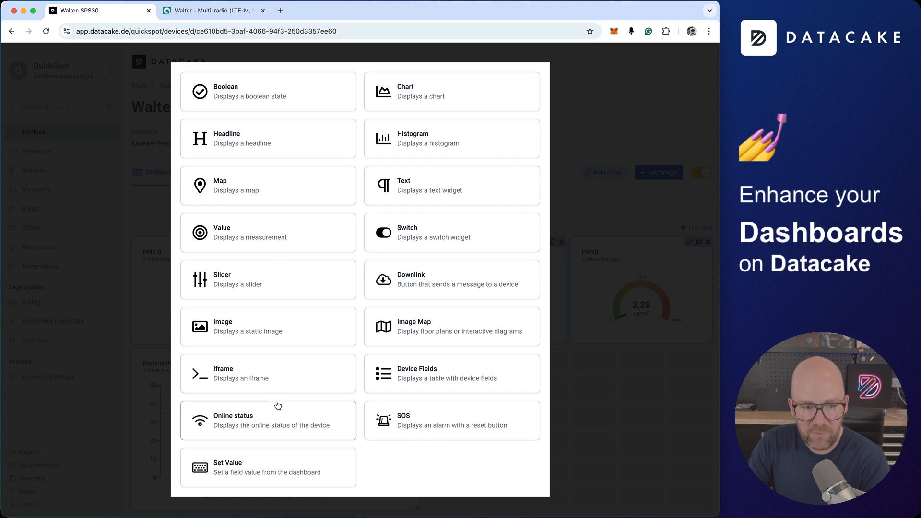
left_click(422, 139)
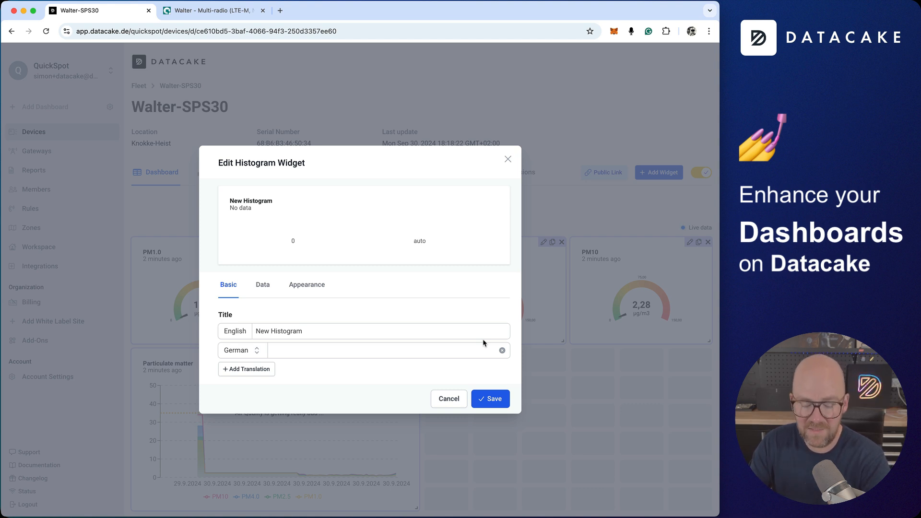
left_click(263, 285)
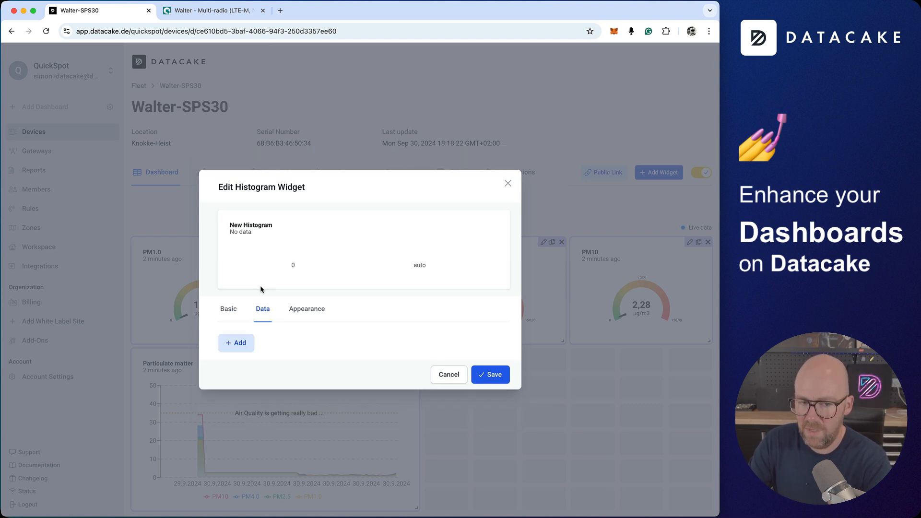
left_click(242, 339)
left_click(277, 309)
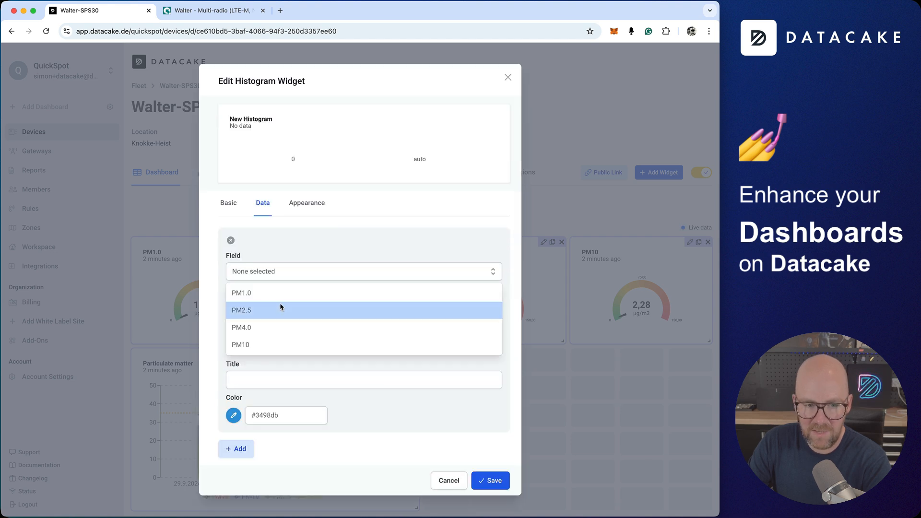
left_click(280, 303)
Step: Add PM2.5, PM4.0 and PM10 as further data fields of the histogram
left_click(238, 416)
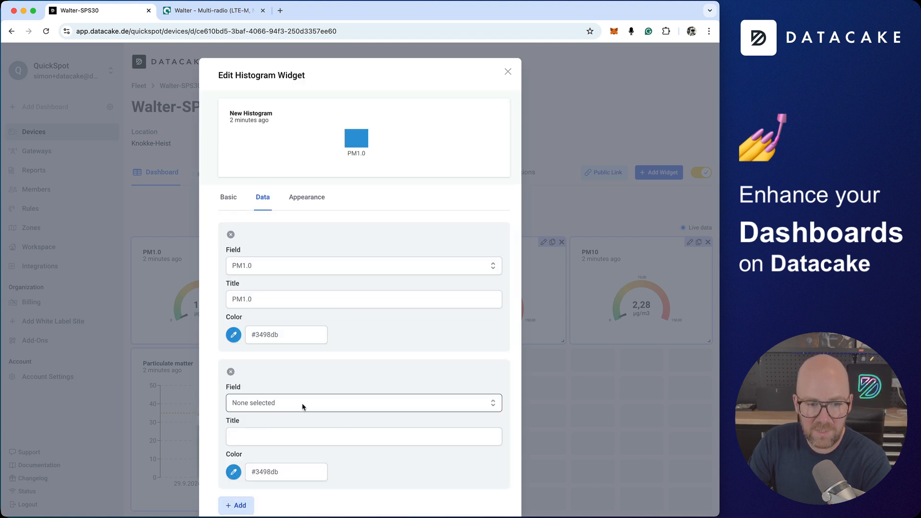
left_click(304, 407)
left_click(356, 441)
scroll(288, 455, "down", 2)
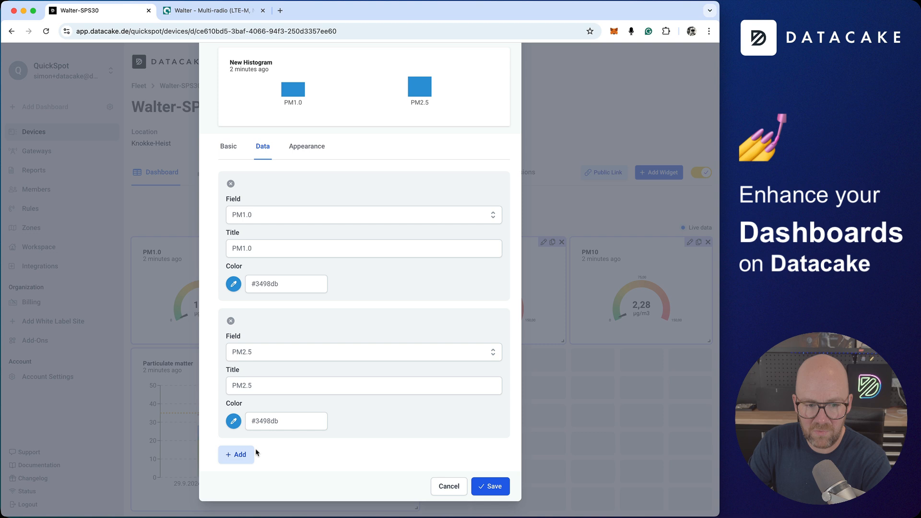
left_click(238, 456)
scroll(335, 393, "down", 3)
left_click(284, 352)
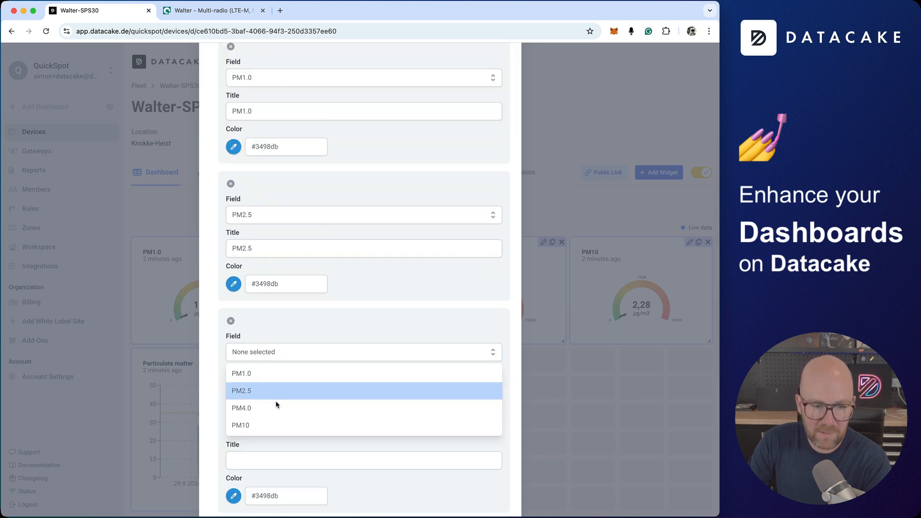
left_click(275, 404)
left_click(247, 454)
scroll(326, 431, "down", 3)
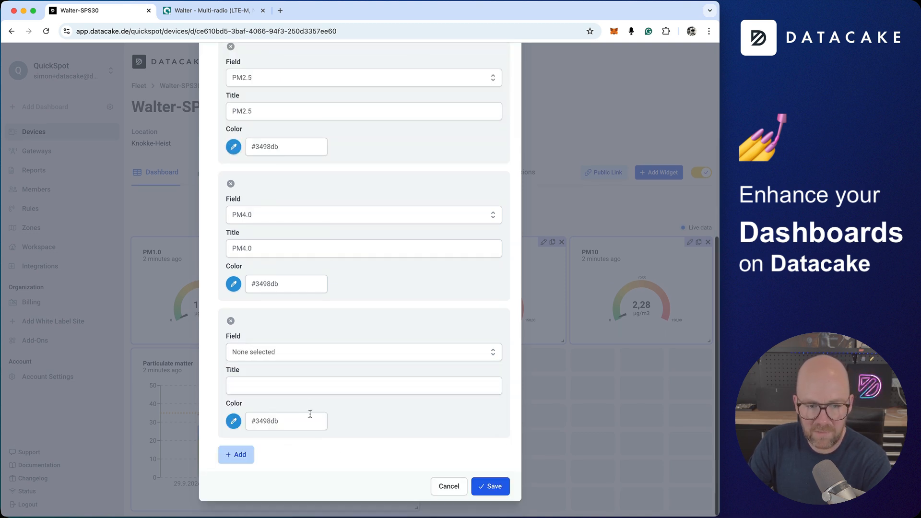
left_click(293, 355)
left_click(286, 425)
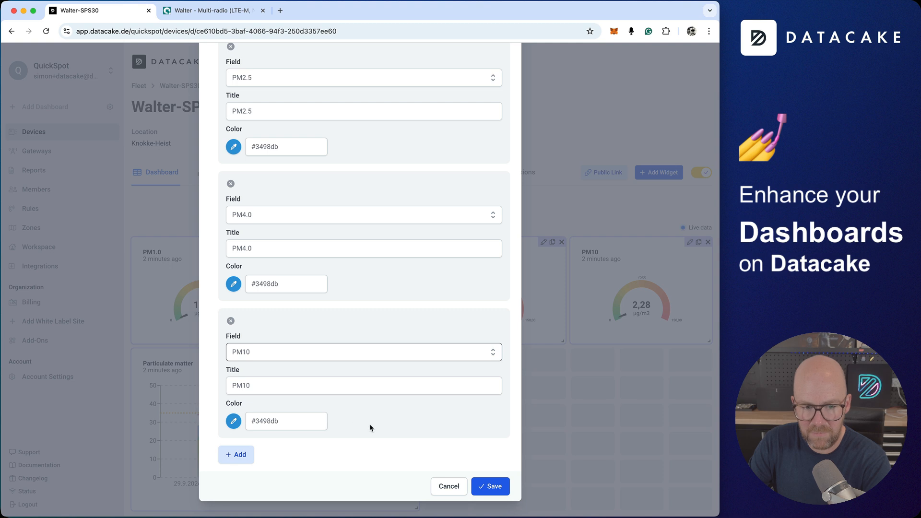
Step: Color the histogram bars green (#48bb78) for PM1.0, teal (#38b2ac) for PM2.5, blue for PM4.0 and purple for PM10
scroll(346, 403, "up", 8)
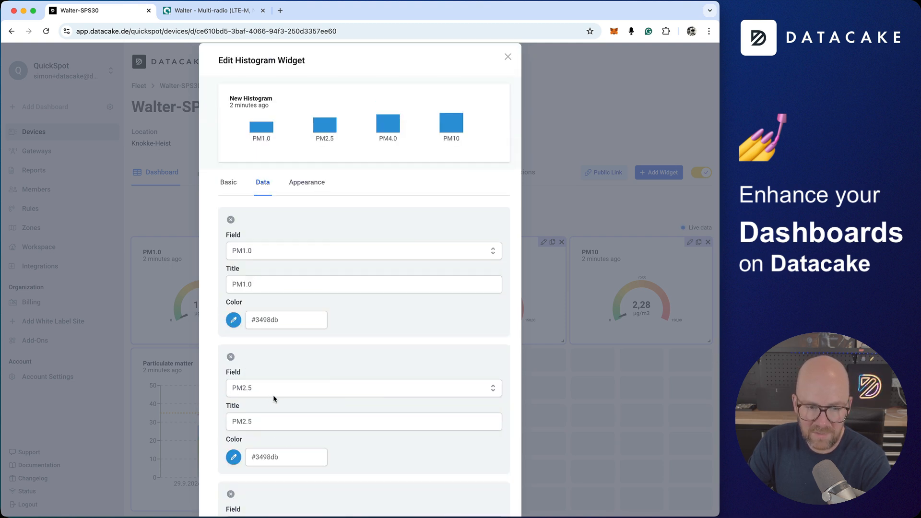
scroll(273, 398, "down", 2)
left_click(234, 264)
left_click(262, 307)
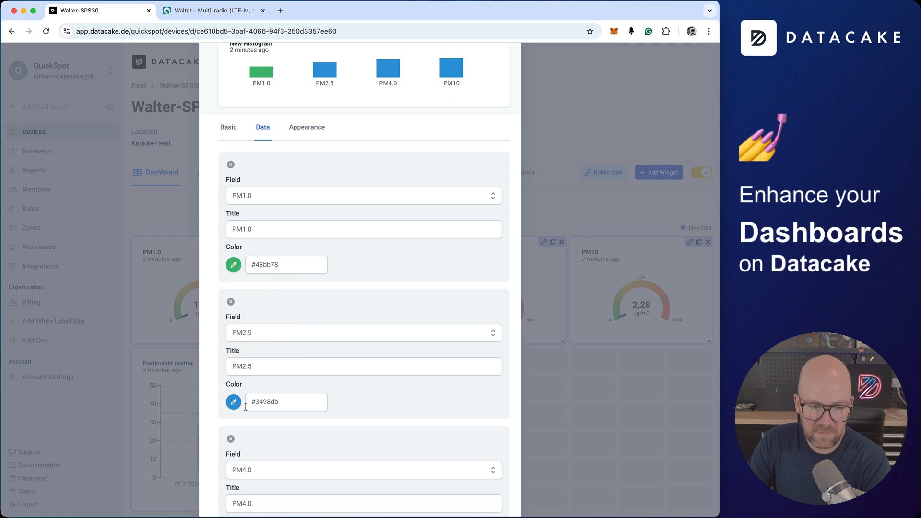
left_click(235, 403)
left_click(289, 443)
scroll(362, 453, "down", 8)
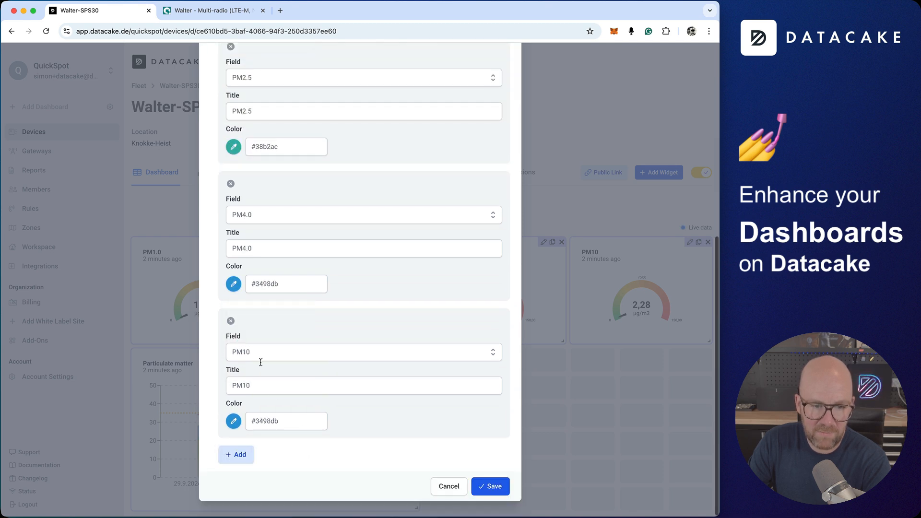
left_click(234, 289)
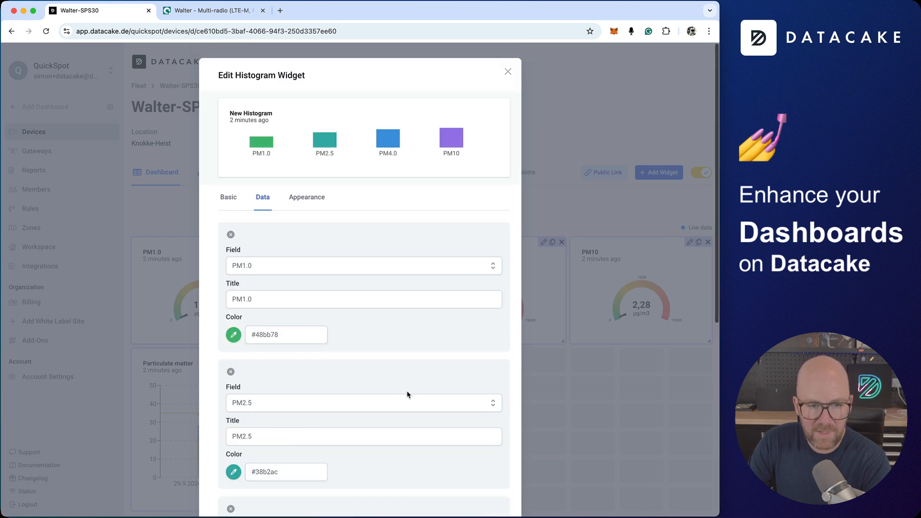
Step: Turn on the Y axis and the X grid in the histogram's appearance settings
left_click(299, 201)
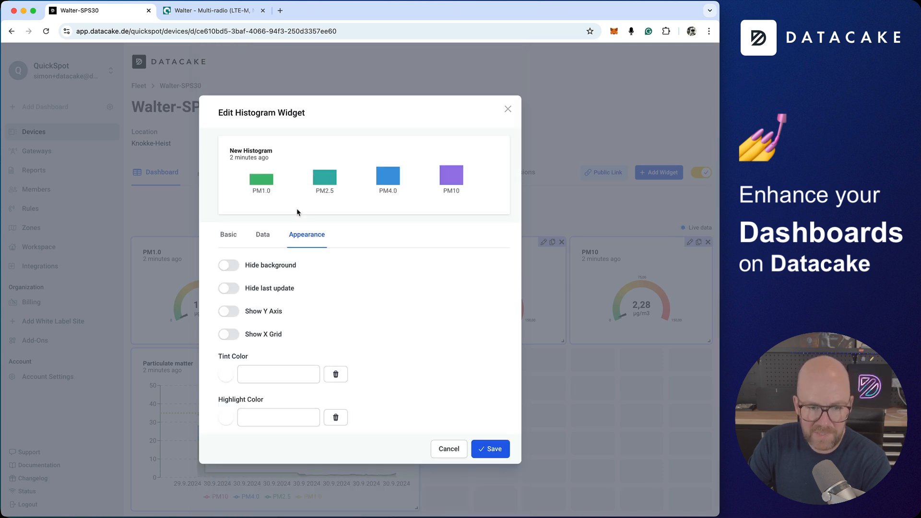
left_click(228, 311)
left_click(232, 334)
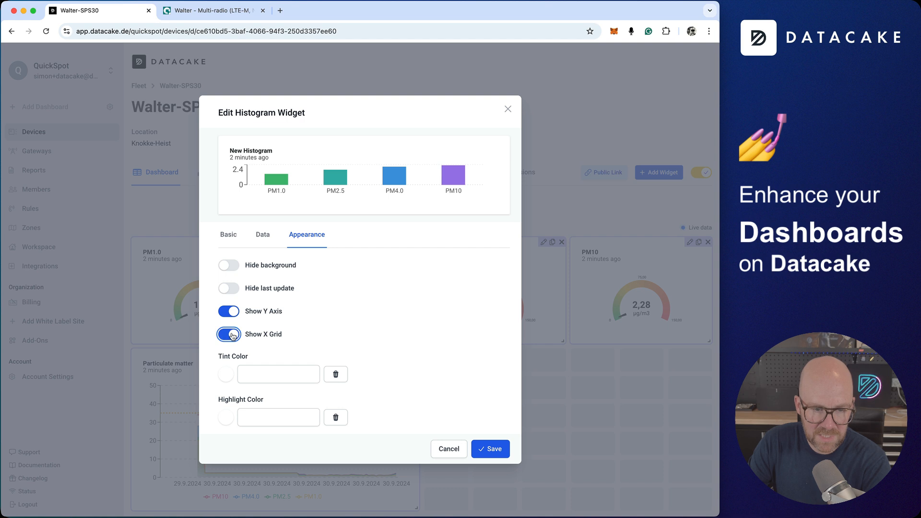
Step: Title the histogram "PM Distribution" in English and save the widget
left_click(229, 235)
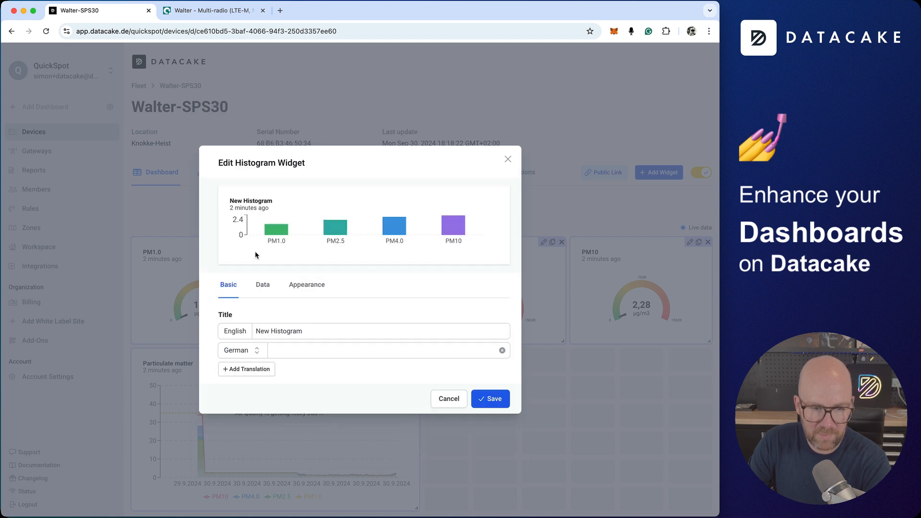
triple_click(332, 330)
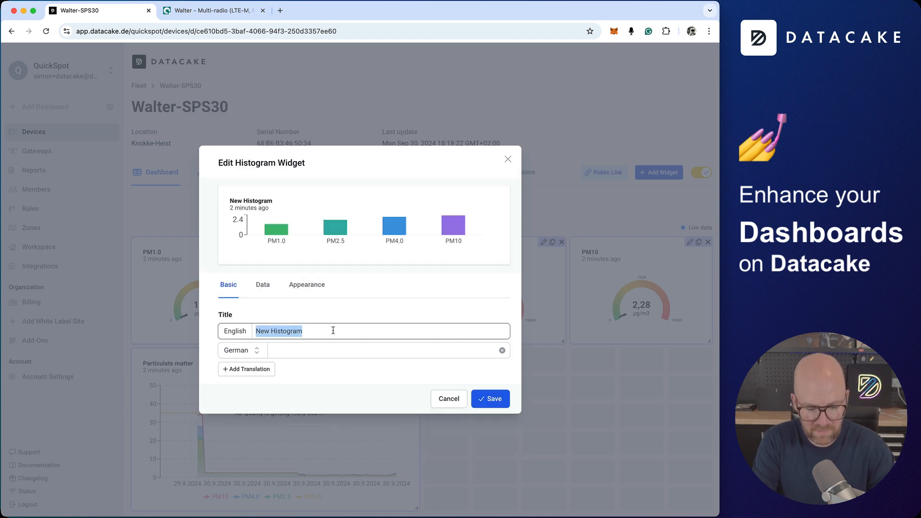
type("PM D")
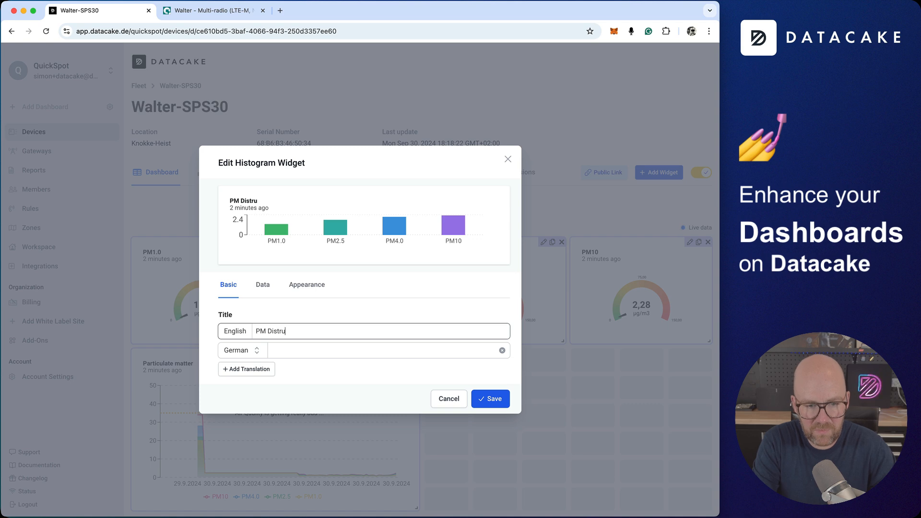
type("istribution")
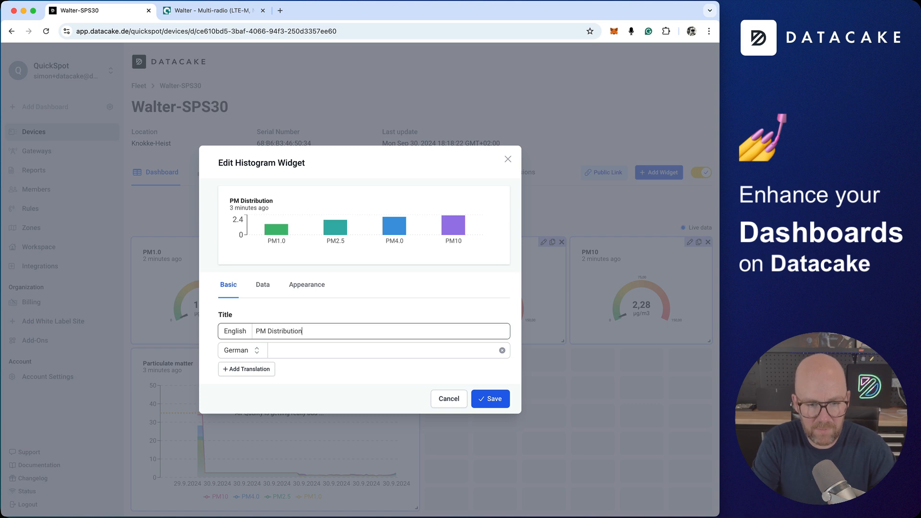
left_click(490, 399)
Step: Shrink PM Distribution to a quarter width, place it beside the Particulate matter chart at equal height, and leave edit mode
left_click_drag(515, 424, 321, 431)
left_click_drag(227, 361, 535, 359)
left_click_drag(611, 425, 626, 474)
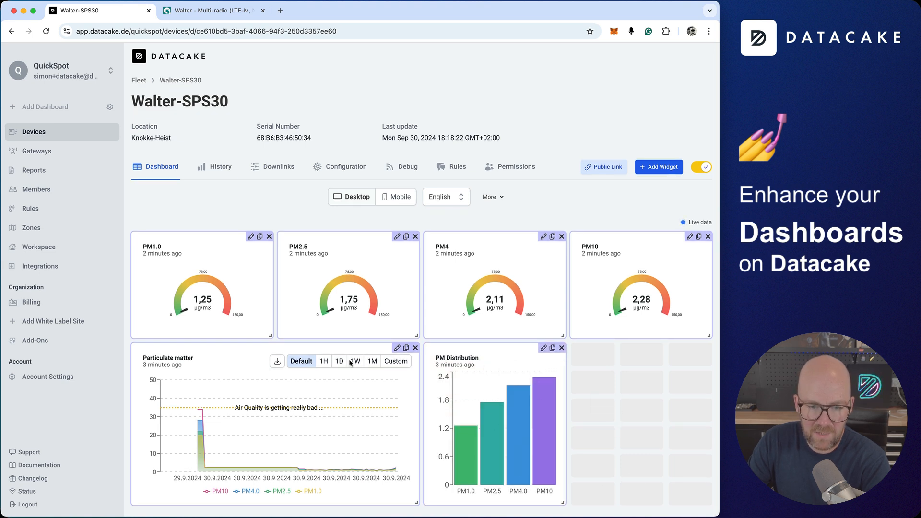
left_click(704, 168)
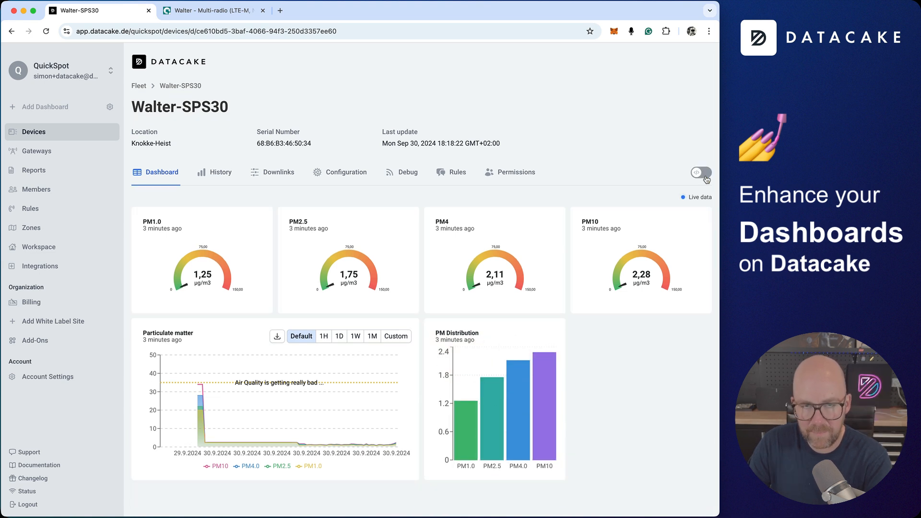
Step: Add a map widget titled "Device Location" to the dashboard in edit mode and save it
left_click(704, 173)
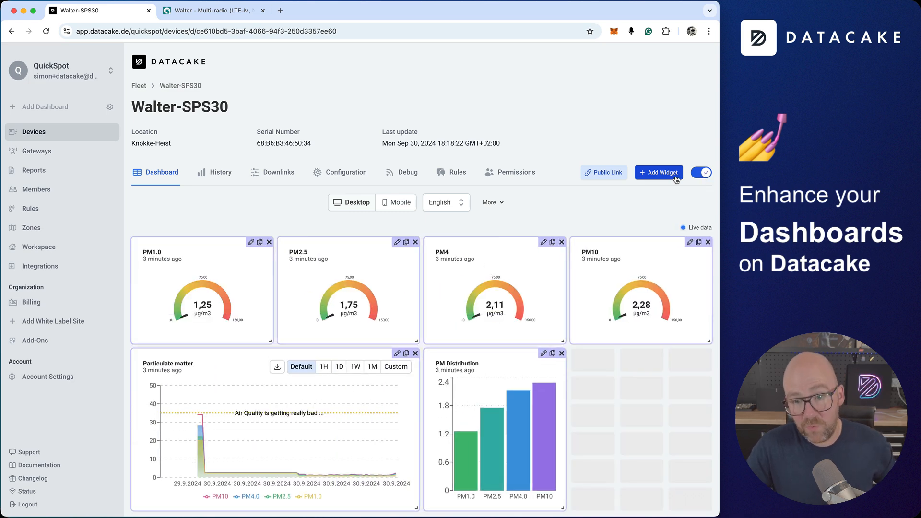
left_click(669, 176)
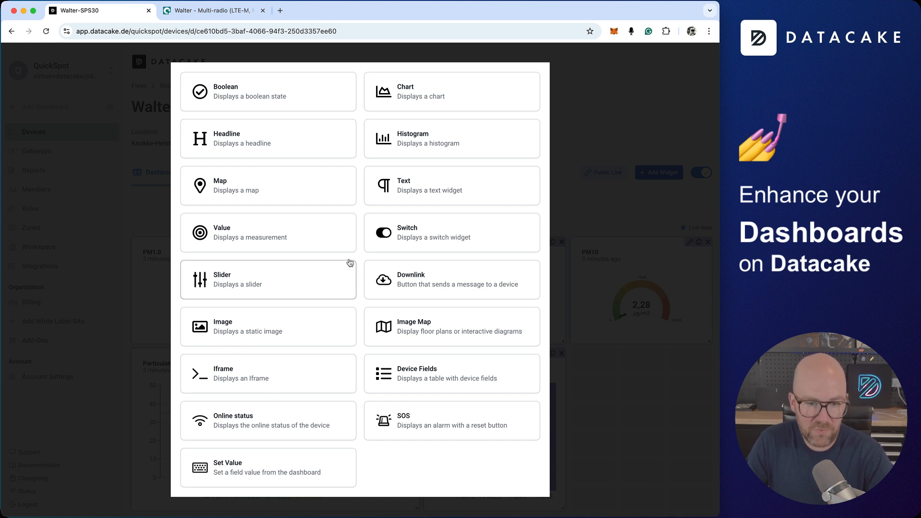
left_click(256, 198)
type("eevice ")
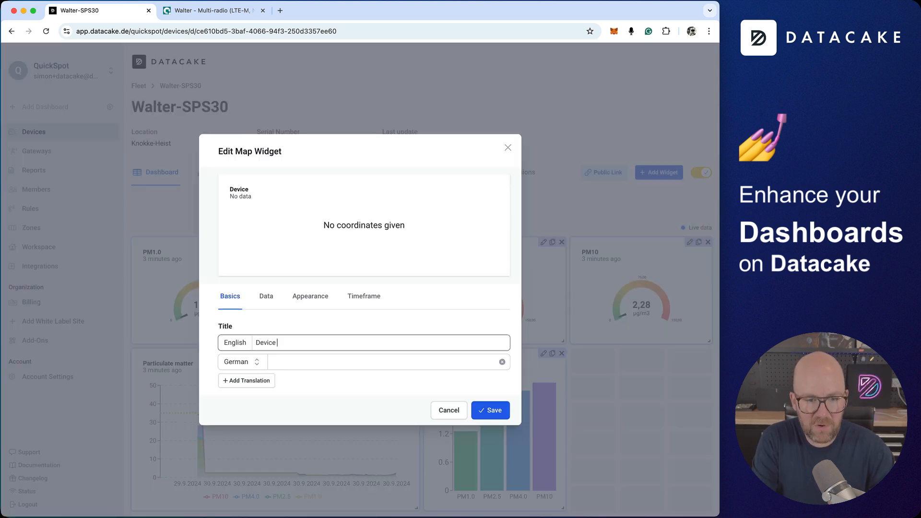
type("Location")
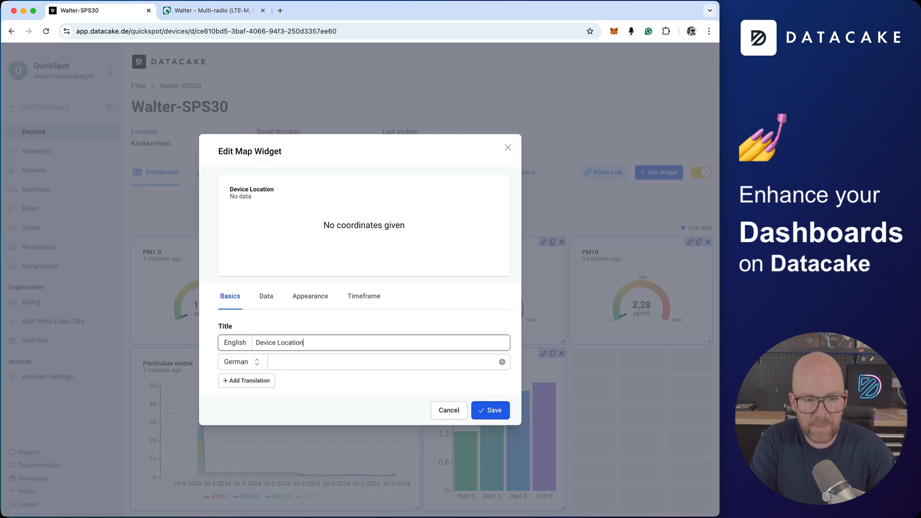
left_click(486, 411)
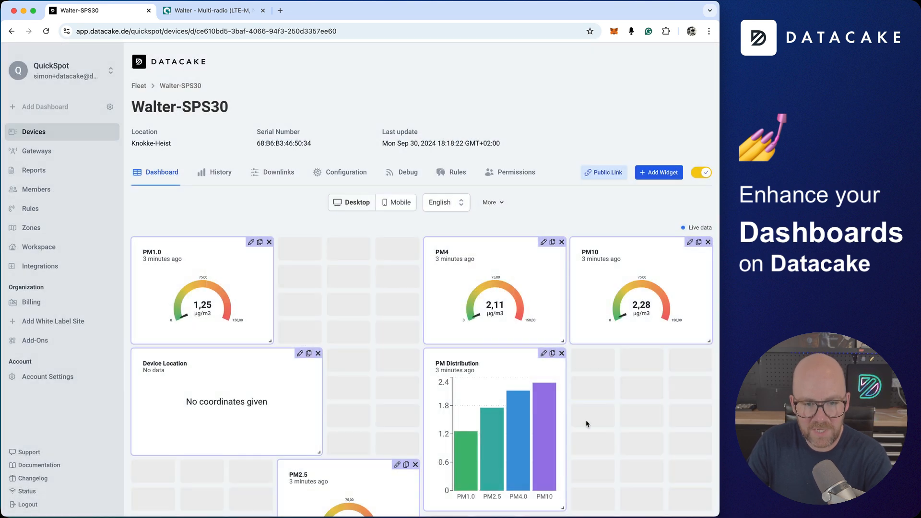
Step: Fit the Device Location map into the free space beside PM Distribution at the same size, and leave edit mode
left_click_drag(272, 364, 619, 367)
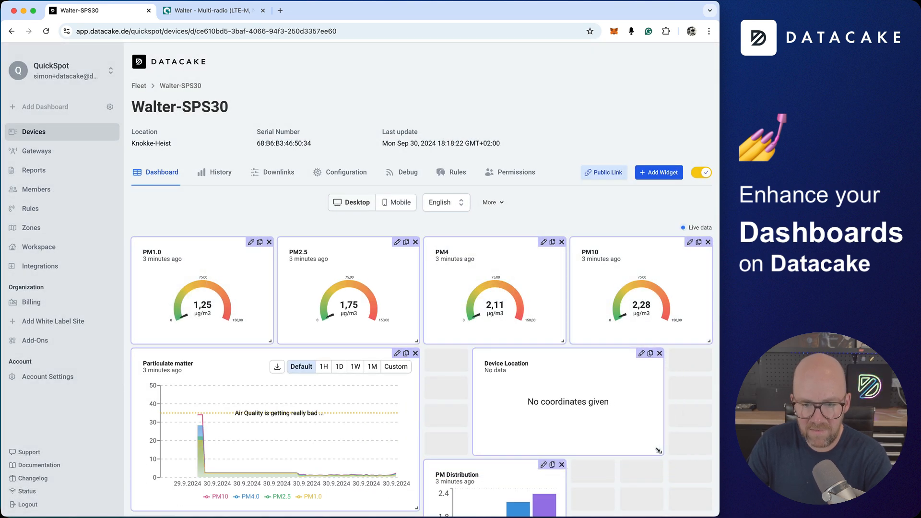
left_click_drag(658, 451, 562, 448)
left_click_drag(540, 365, 640, 378)
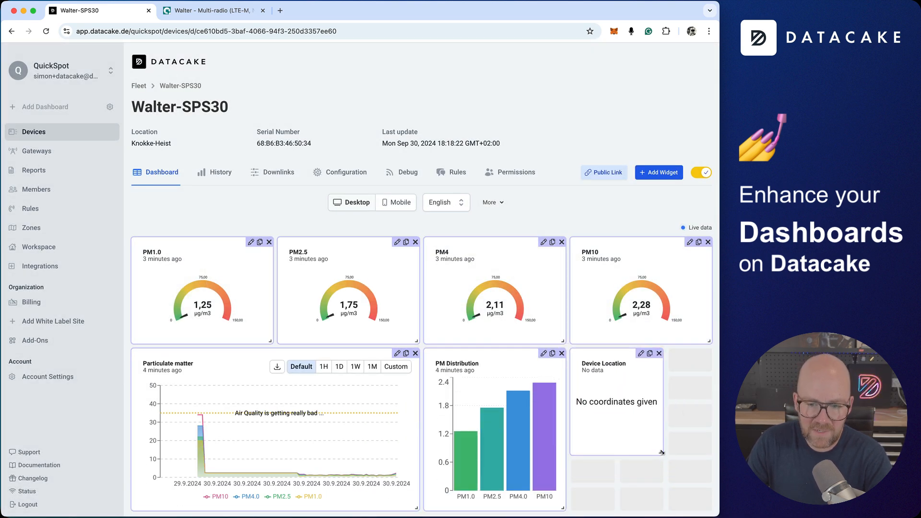
left_click_drag(660, 451, 705, 505)
left_click(700, 173)
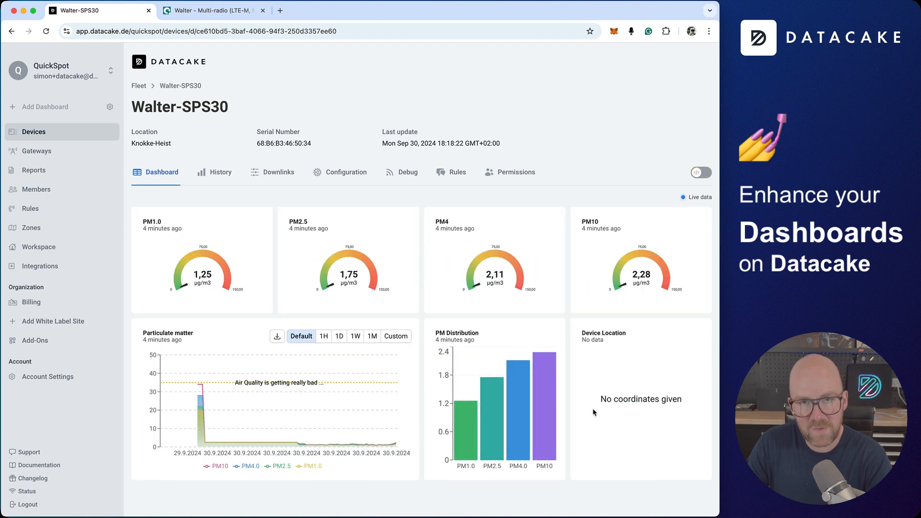
Step: Add a field of type Geolocation named "Location" with identifier LOCATION to the device's configuration
left_click(343, 172)
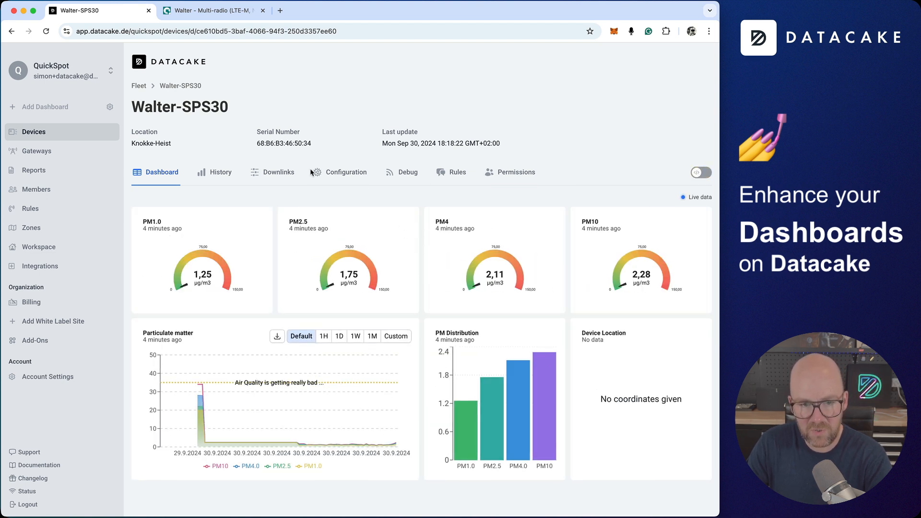
scroll(132, 236, "down", 20)
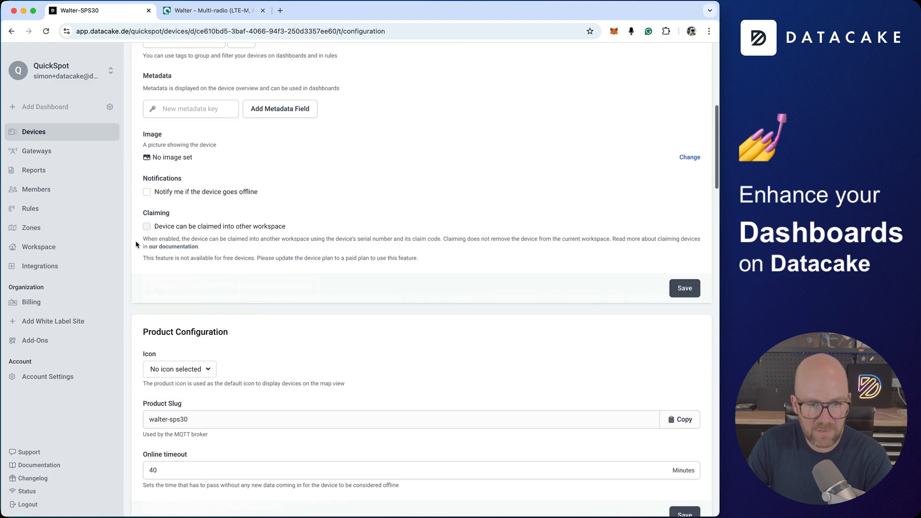
scroll(137, 250, "down", 7)
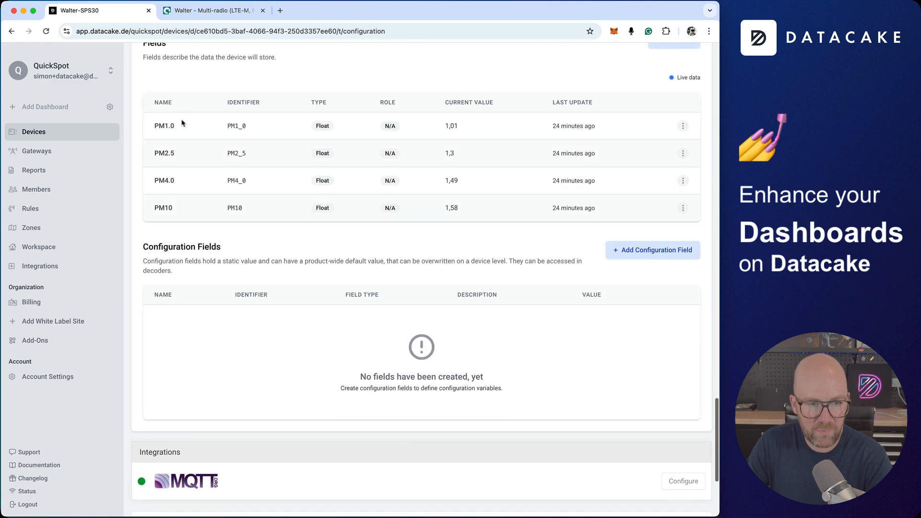
left_click(674, 63)
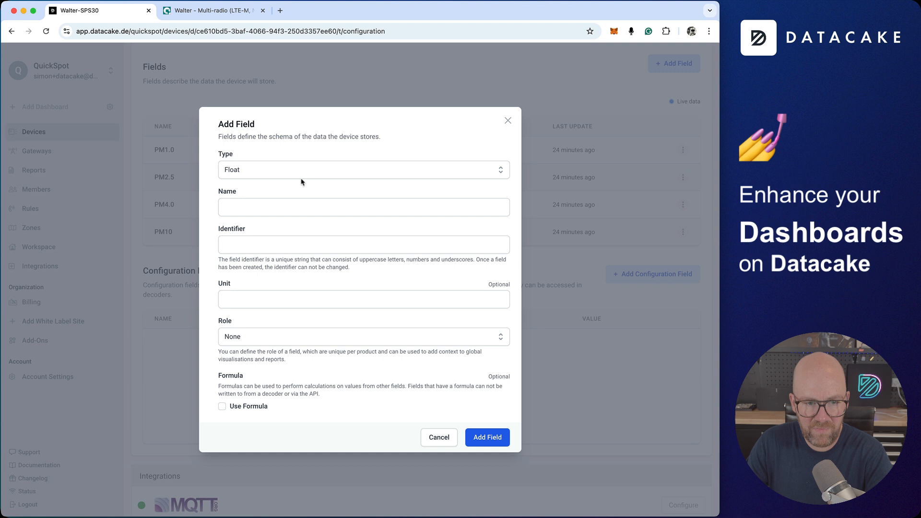
left_click(305, 172)
scroll(288, 255, "down", 1)
left_click(278, 281)
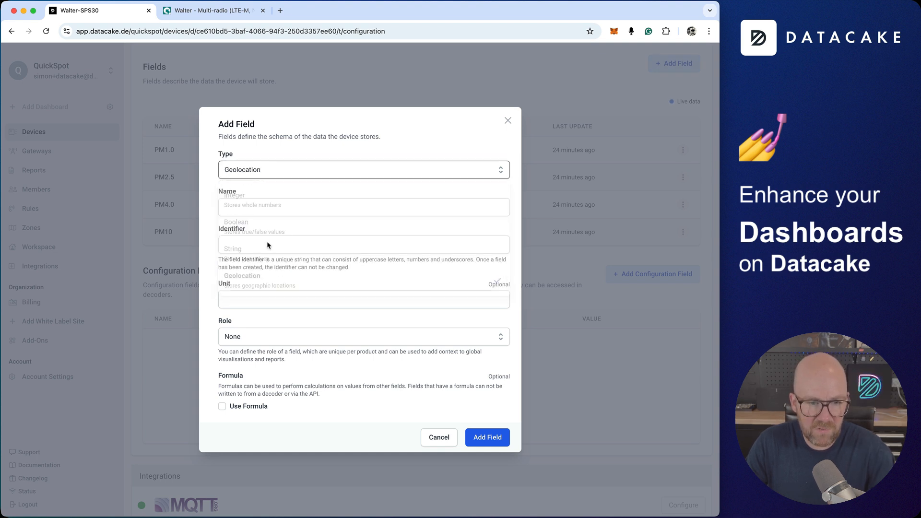
left_click(256, 209)
type("Location")
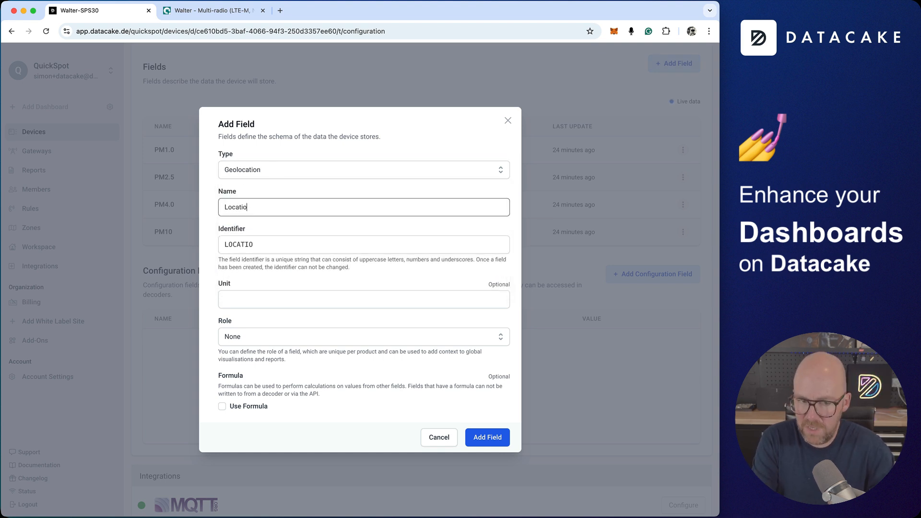
left_click(482, 440)
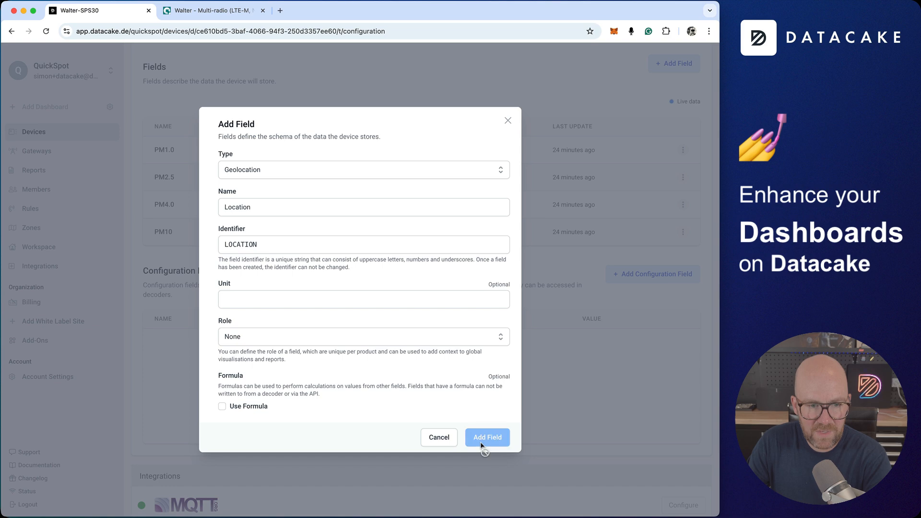
Step: Back on the device dashboard, assign the Location field as data for the Device Location map, save it and leave edit mode
double_click(161, 262)
scroll(240, 243, "up", 20)
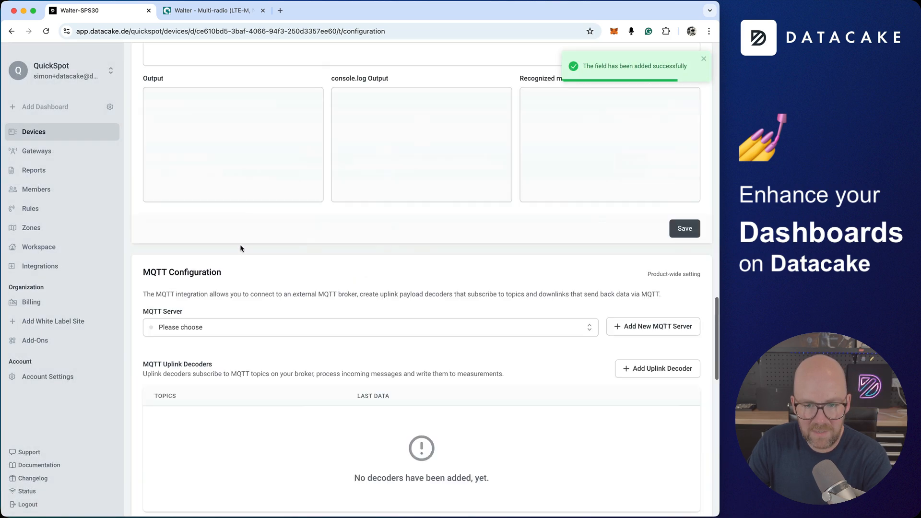
left_click(160, 173)
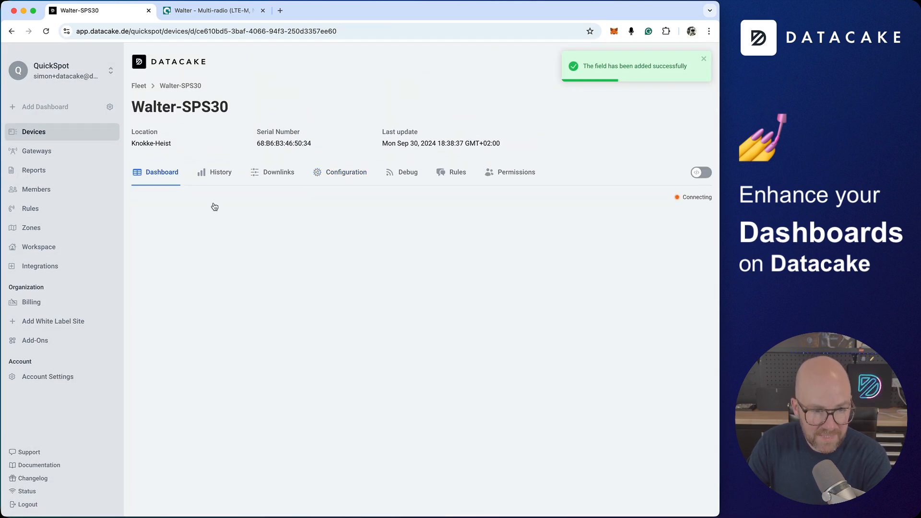
left_click(702, 173)
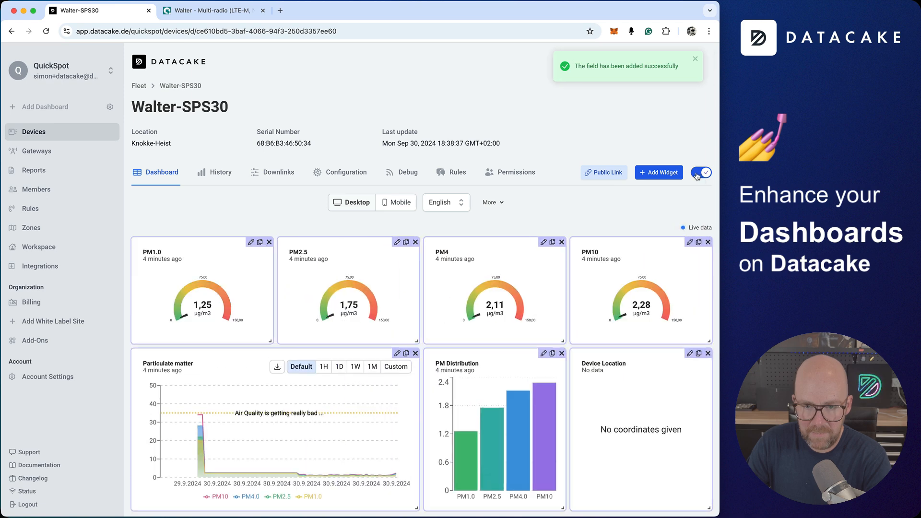
left_click(689, 354)
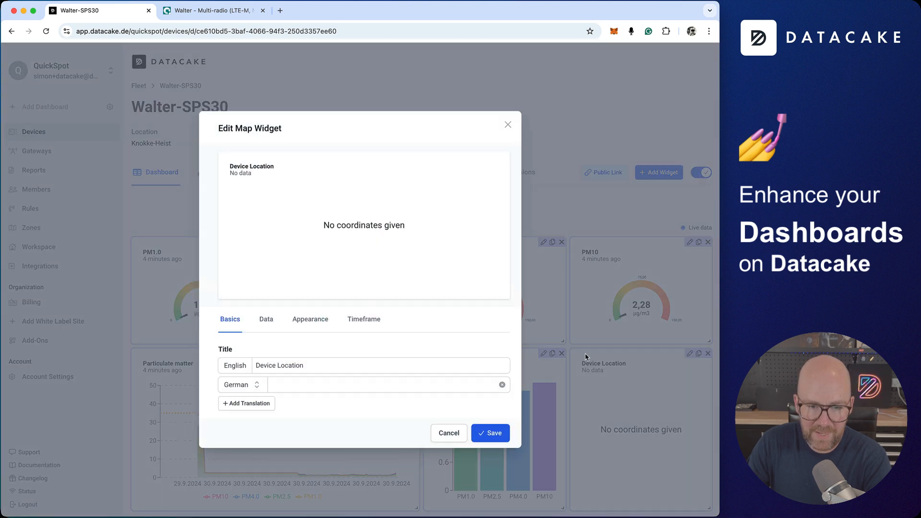
left_click(303, 325)
left_click(267, 273)
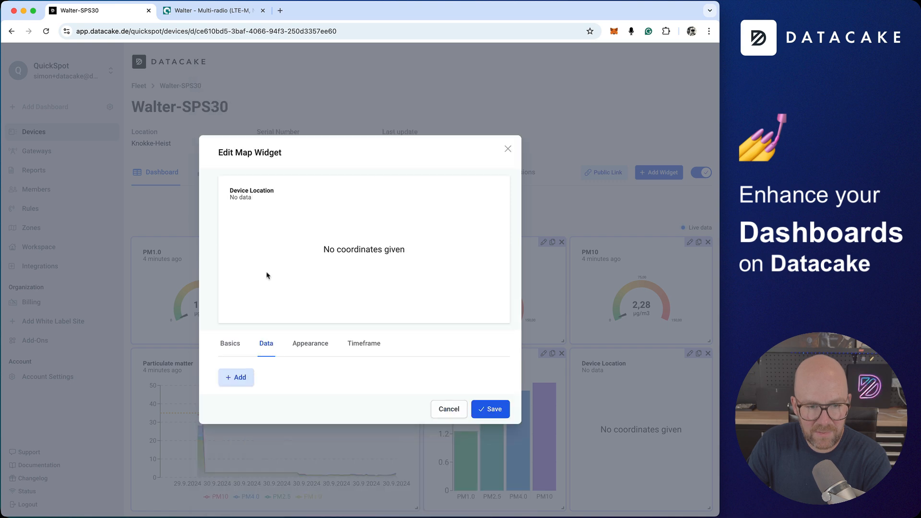
left_click(247, 381)
left_click(295, 378)
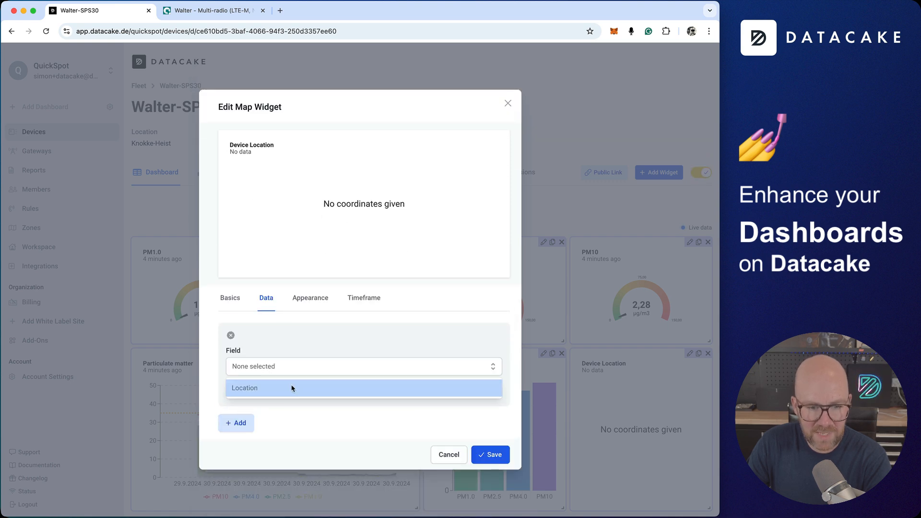
left_click(291, 385)
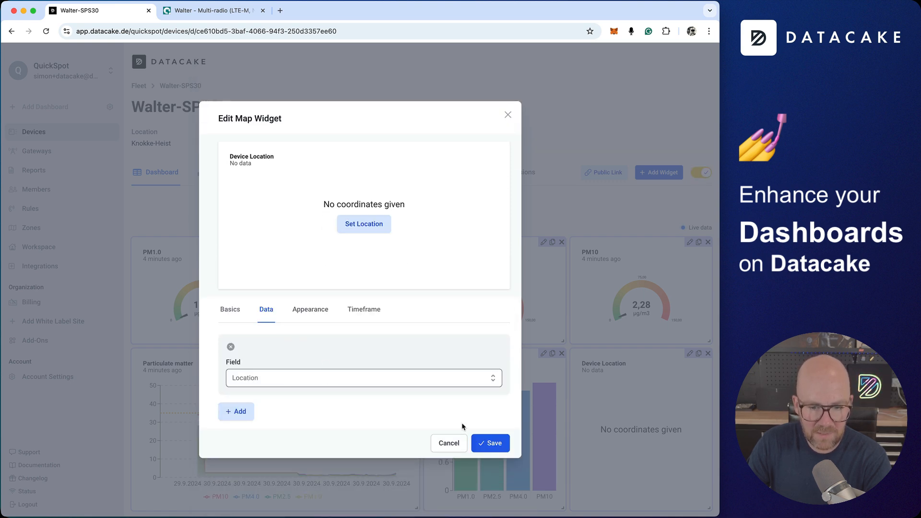
left_click(479, 441)
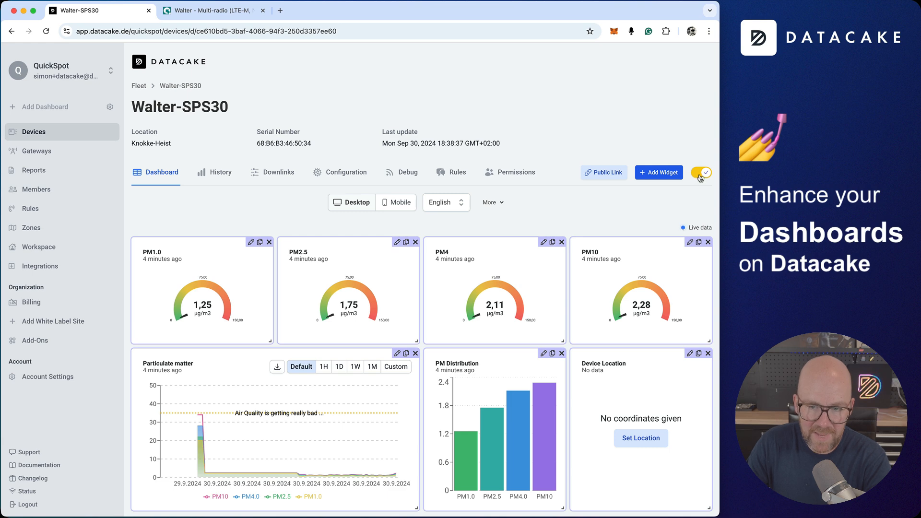
left_click(700, 173)
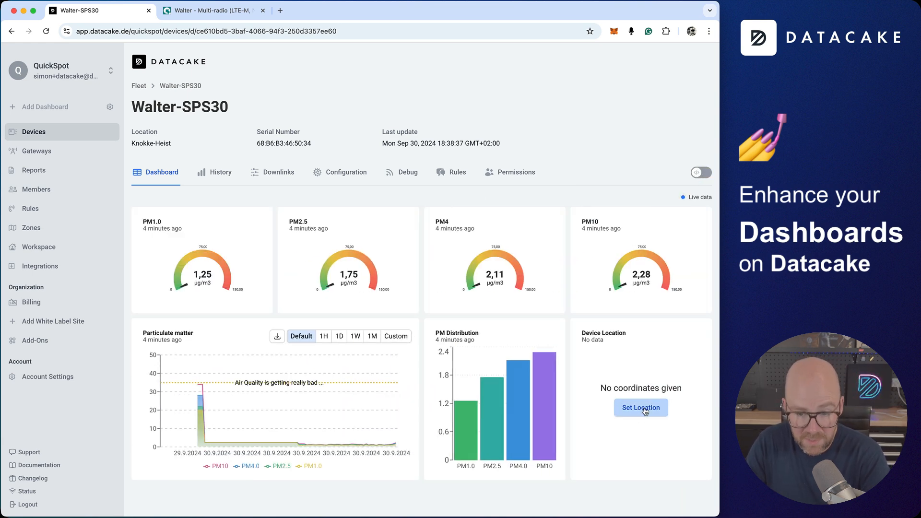
Step: Set the Device Location map's coordinates by searching for Knokke-Heist and choosing the West Flanders, Belgium match
left_click(641, 408)
left_click(286, 194)
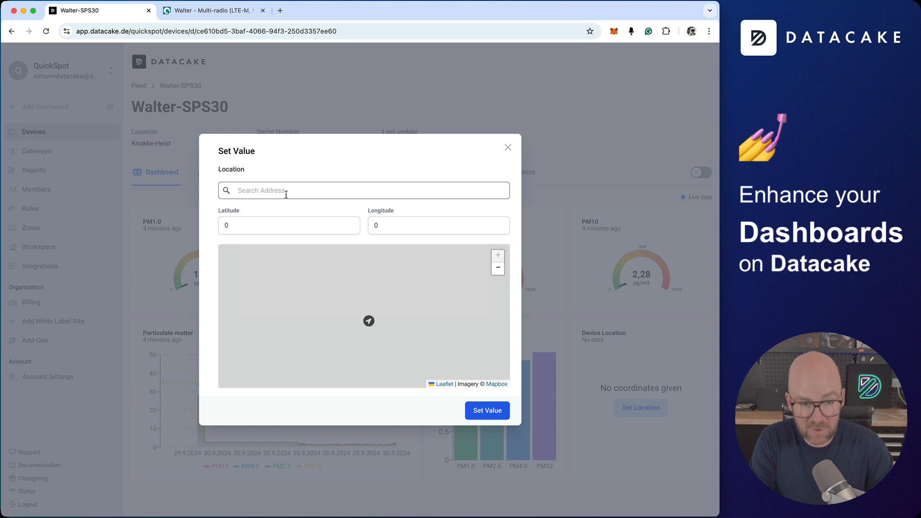
type("Kn")
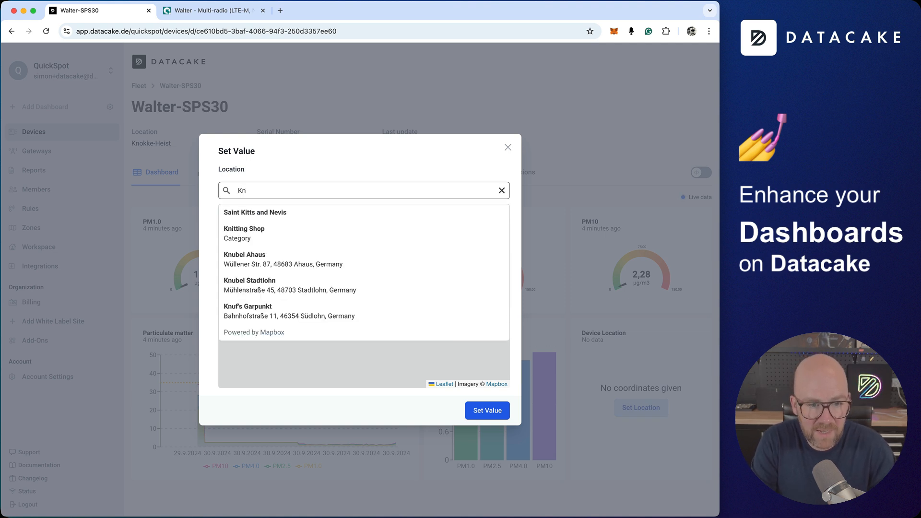
type("okke-Heist")
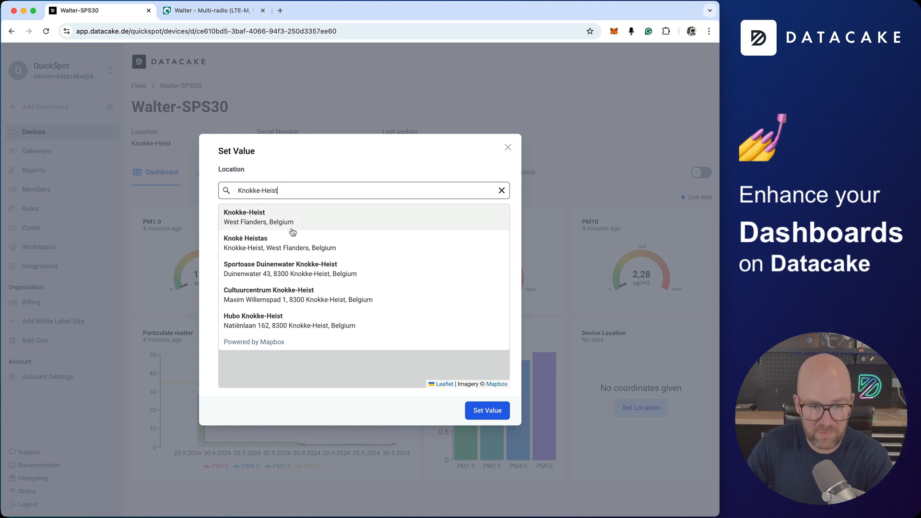
left_click(279, 222)
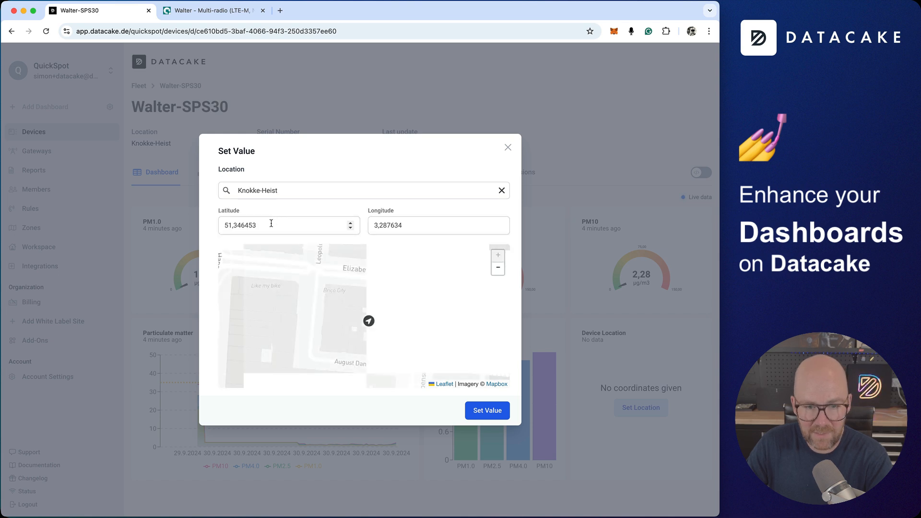
left_click(487, 411)
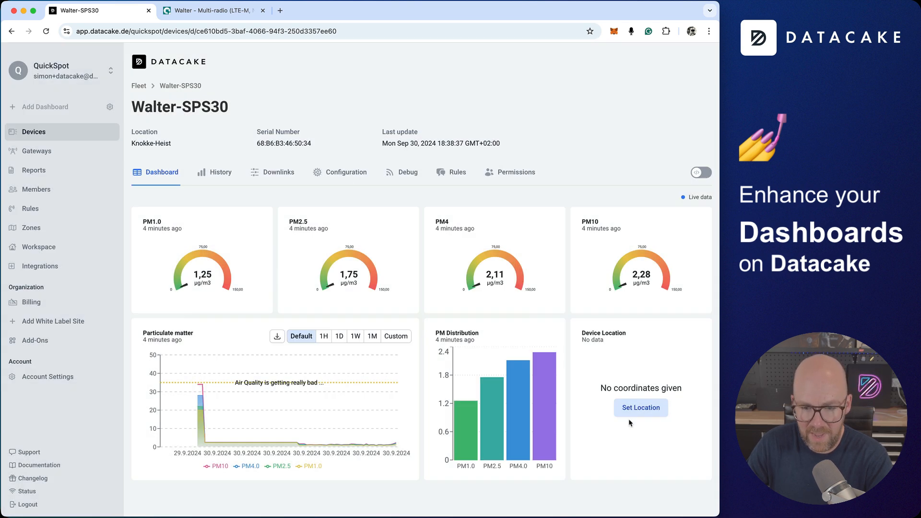
Step: In dashboard edit mode, enable a manual start location for the Device Location map with zoom 7
left_click(703, 172)
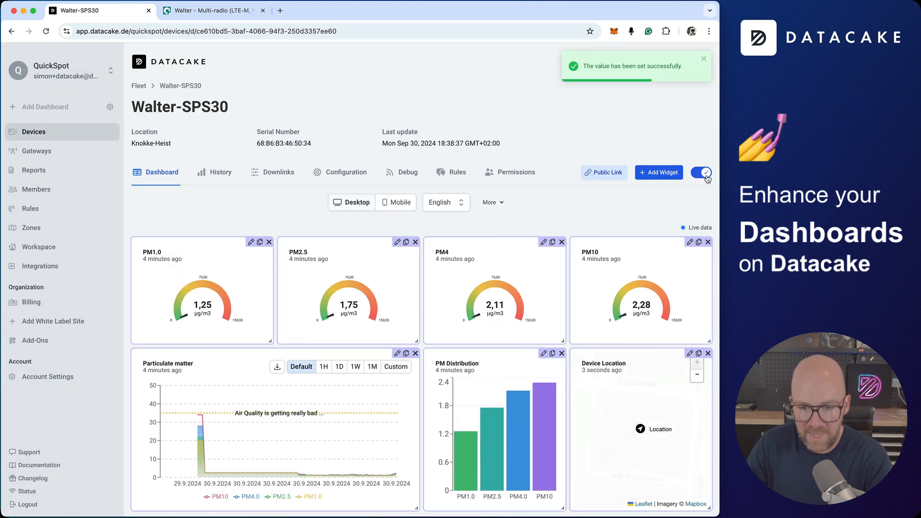
left_click(690, 354)
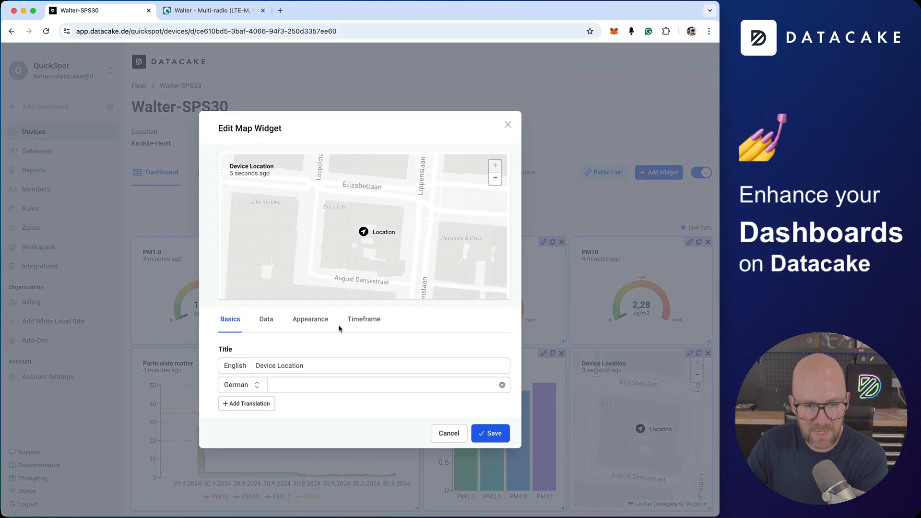
left_click(313, 320)
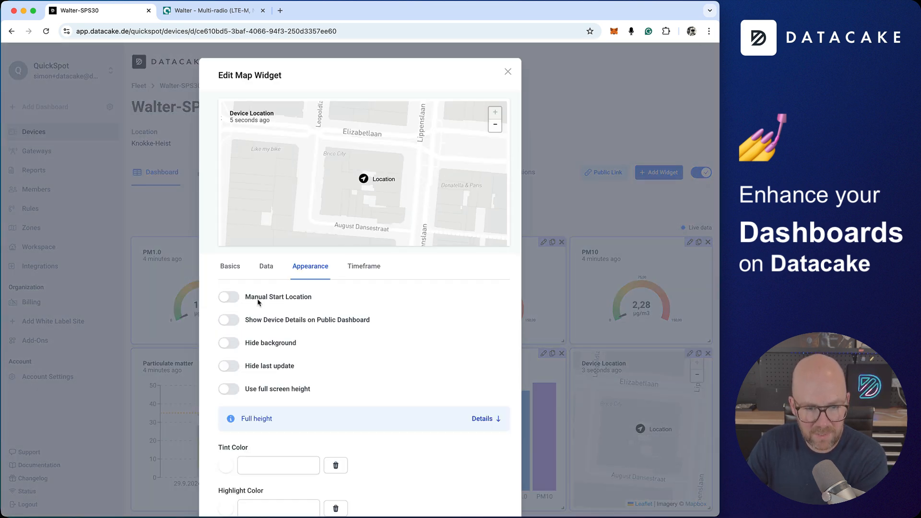
left_click(230, 297)
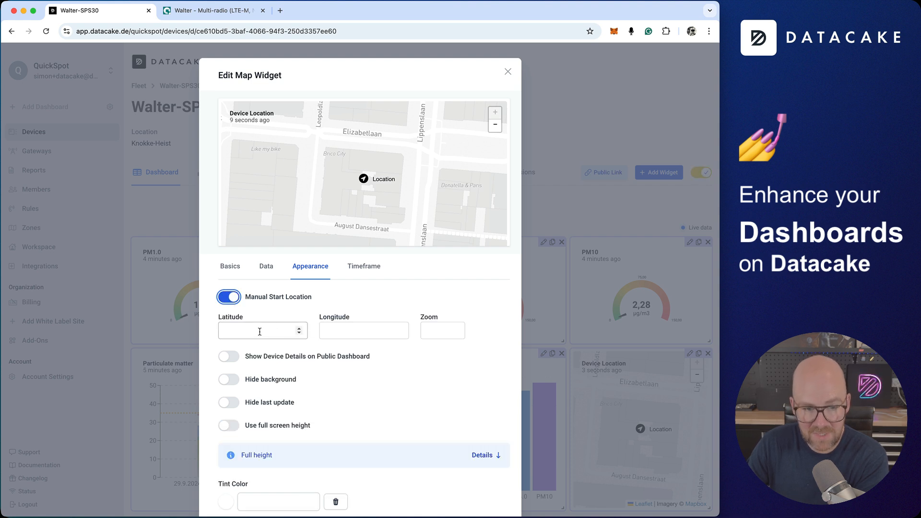
left_click(432, 332)
type("11")
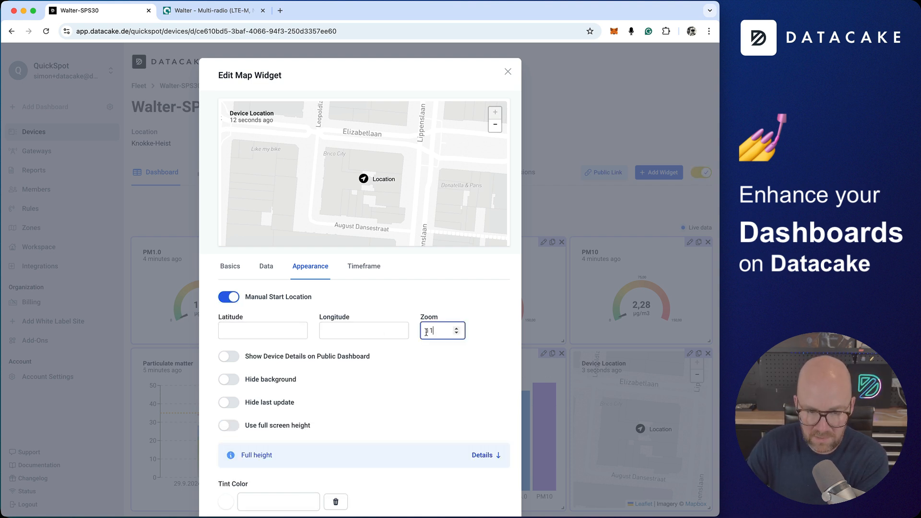
type("7")
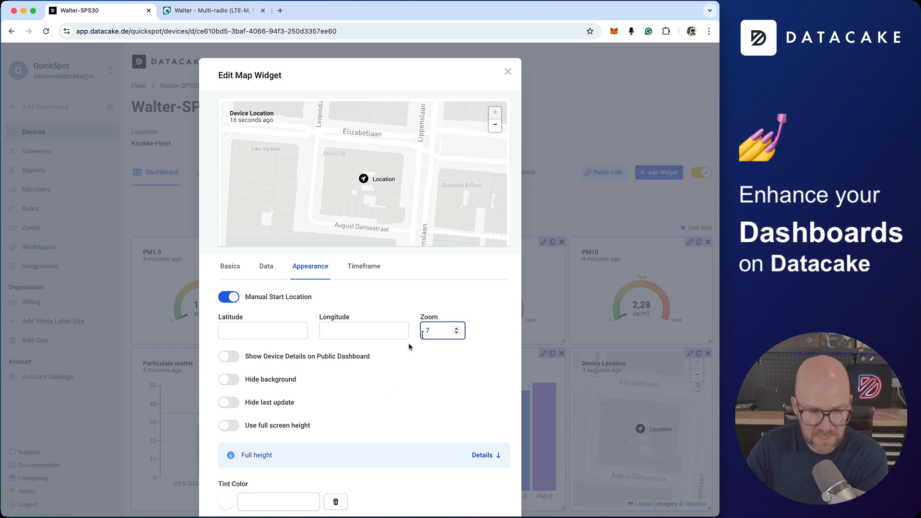
Step: Set the Device Location map's style to Outdoor and save the widget
scroll(392, 405, "down", 2)
scroll(393, 408, "down", 1)
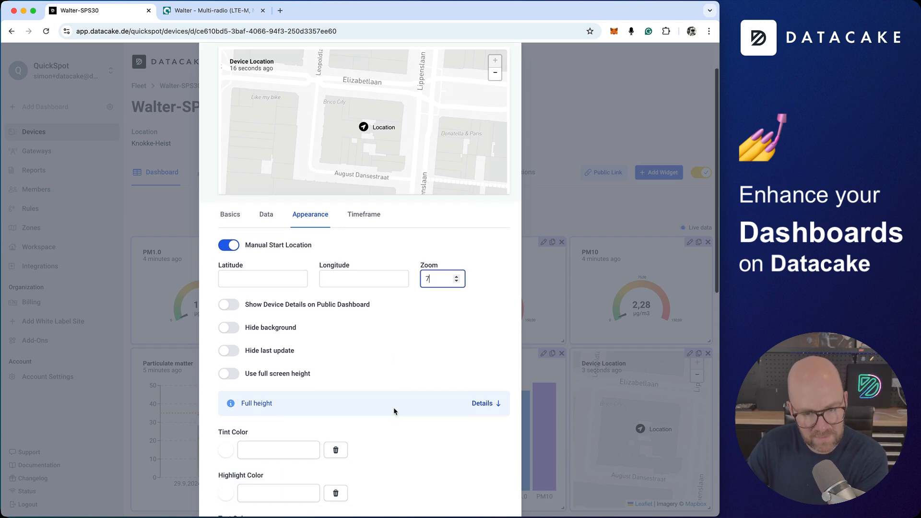
left_click(424, 334)
scroll(425, 344, "down", 15)
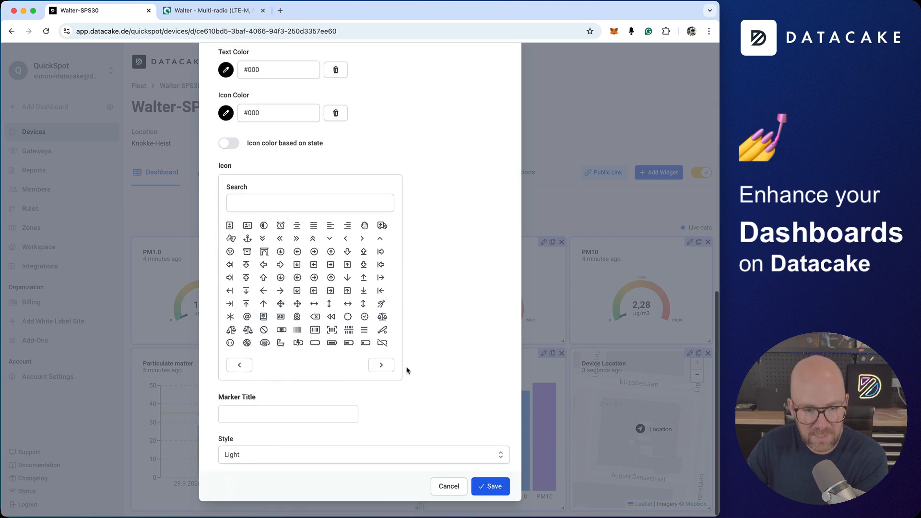
left_click(286, 456)
scroll(291, 463, "down", 4)
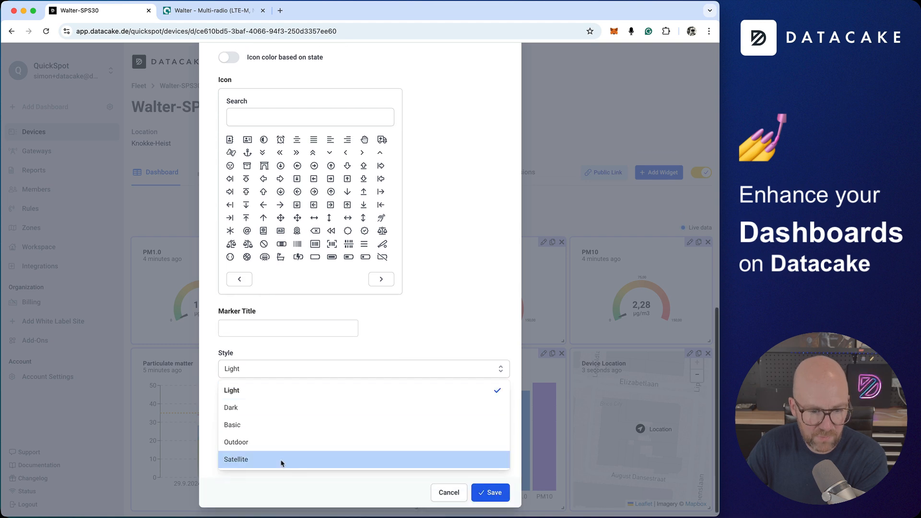
left_click(257, 442)
left_click(499, 483)
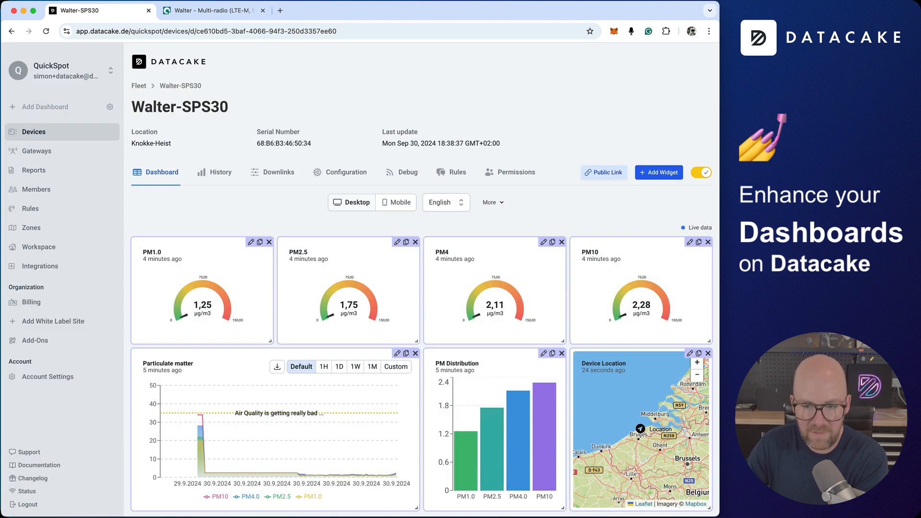
Step: Set the Device Location map's zoom to 11, save the widget and leave edit mode
left_click(689, 355)
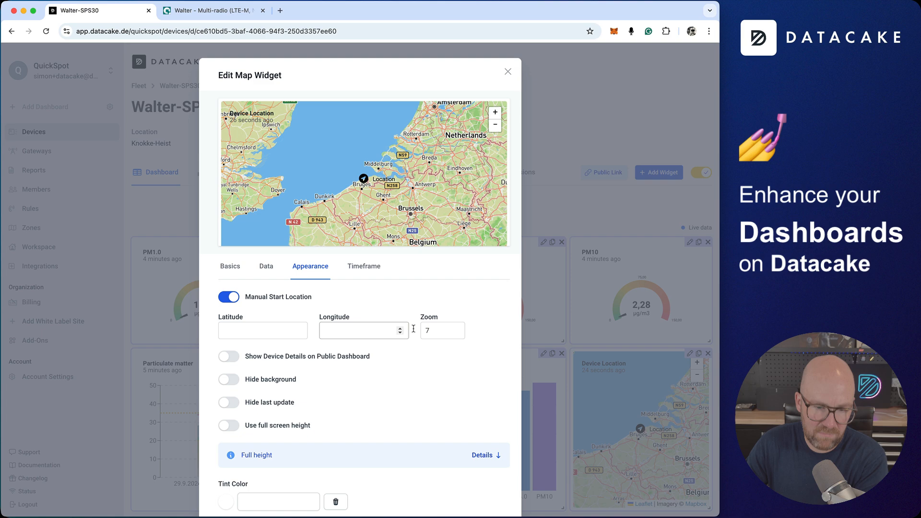
left_click(443, 335)
type("7")
type("11")
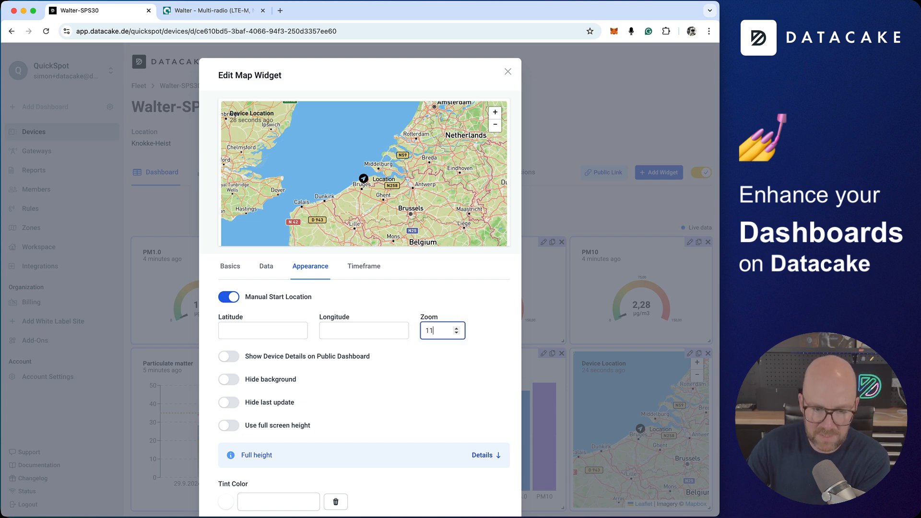
scroll(457, 404, "down", 10)
left_click(494, 485)
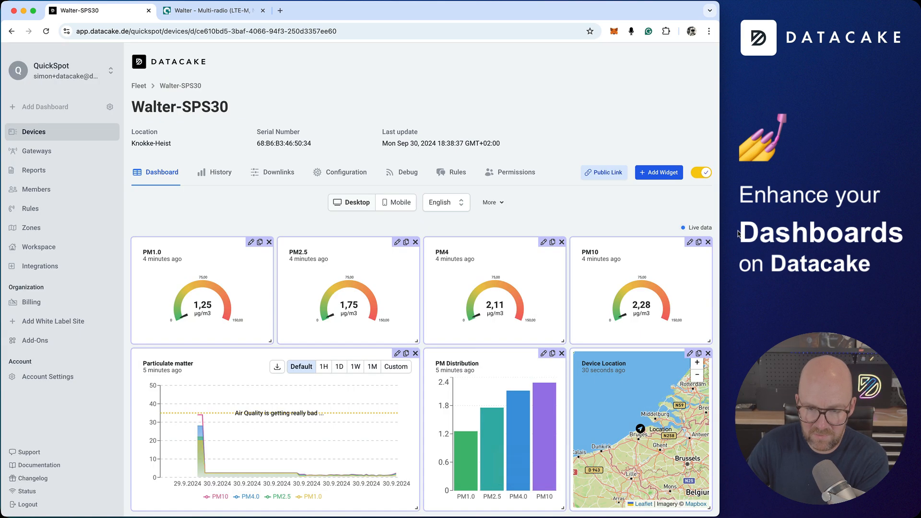
left_click(701, 175)
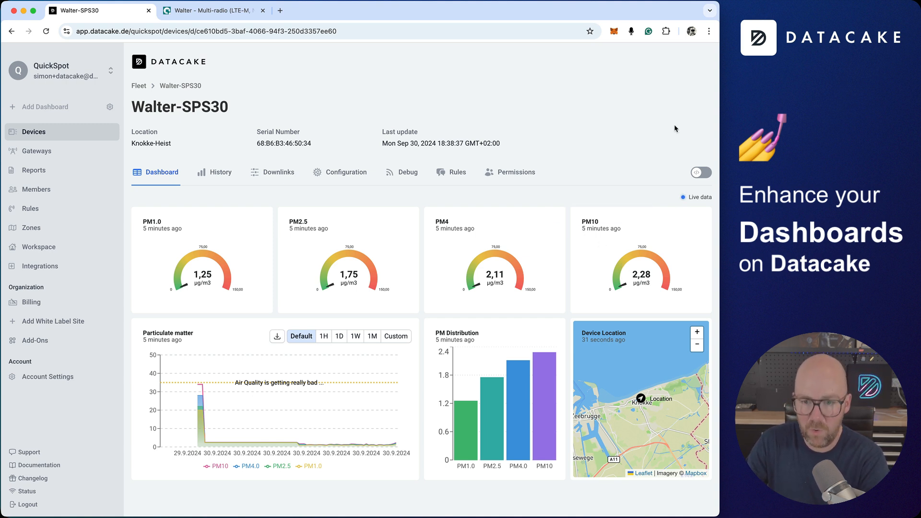
Step: In dashboard edit mode, duplicate the PM10 gauge widget and open the copy for editing
left_click(706, 174)
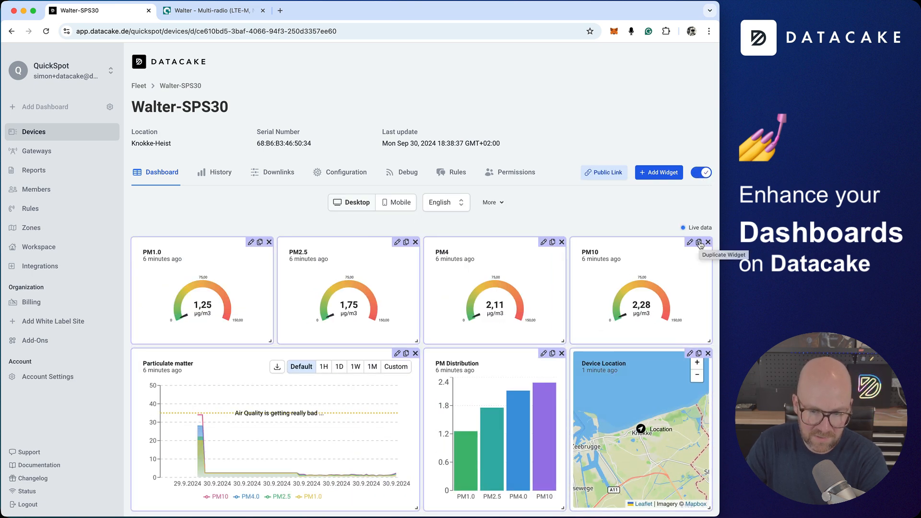
left_click(700, 243)
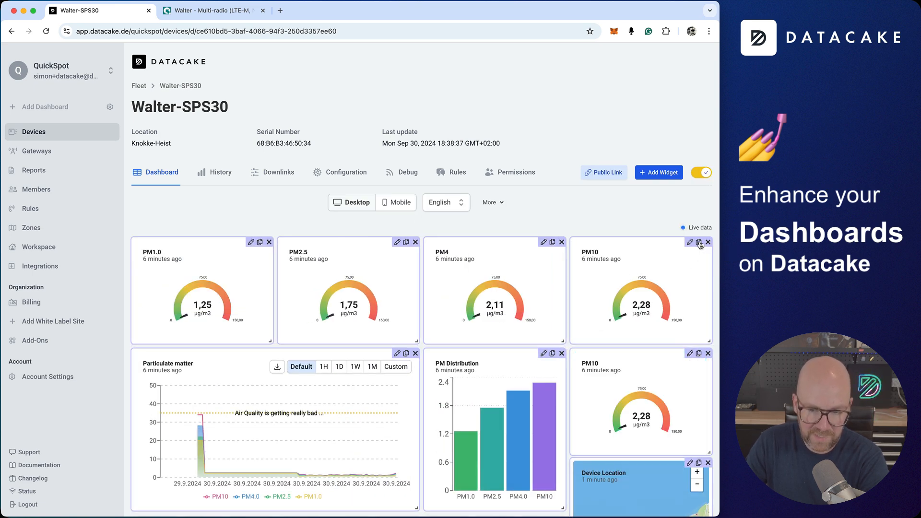
left_click(689, 354)
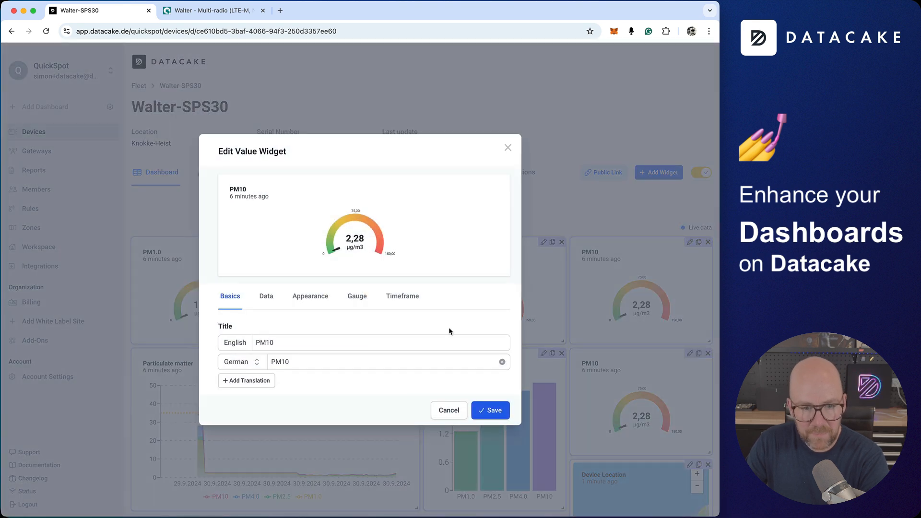
Step: Set the duplicated PM10 widget's timeframe to a timerange operation, Average, from 8 hours ago until now
left_click(405, 297)
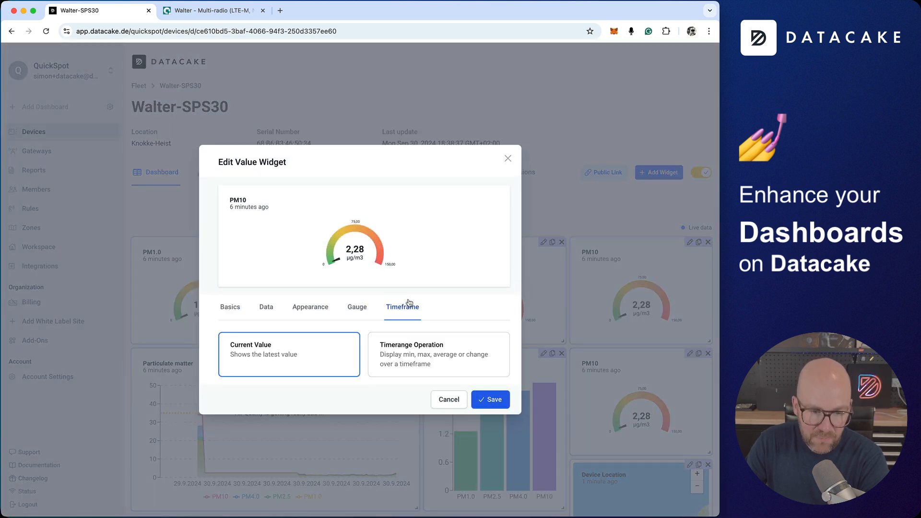
left_click(400, 358)
left_click(307, 336)
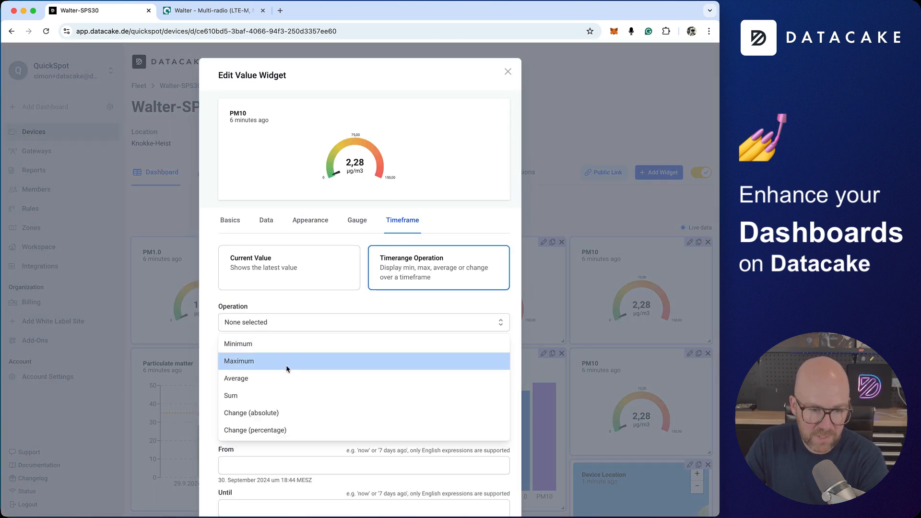
left_click(271, 382)
left_click(263, 366)
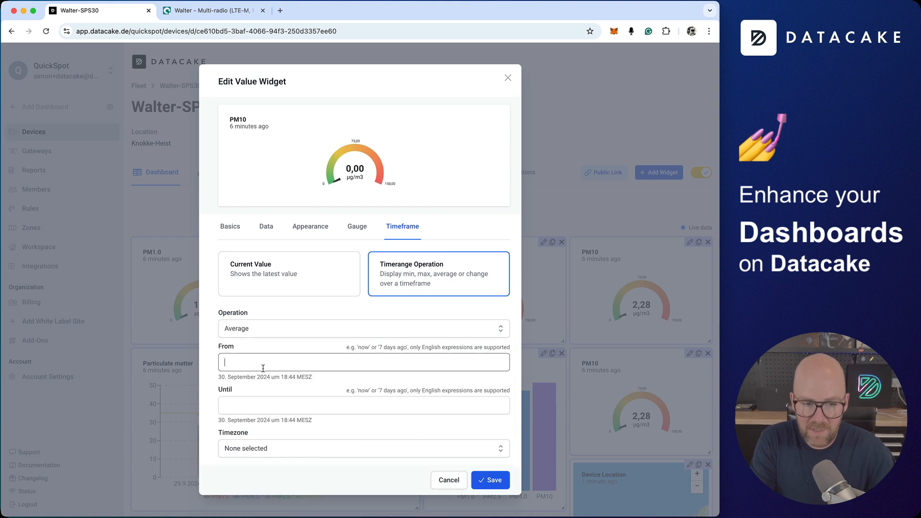
type("8 hours ago")
key("Tab")
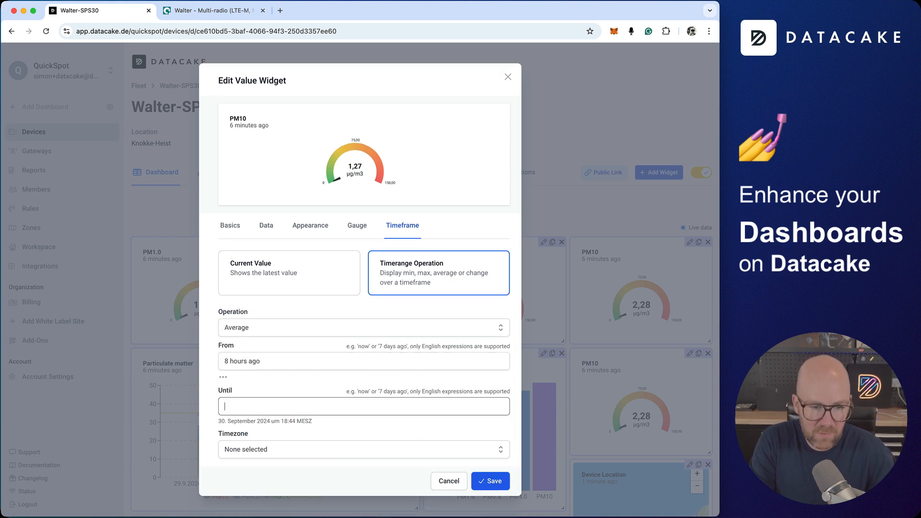
type("now")
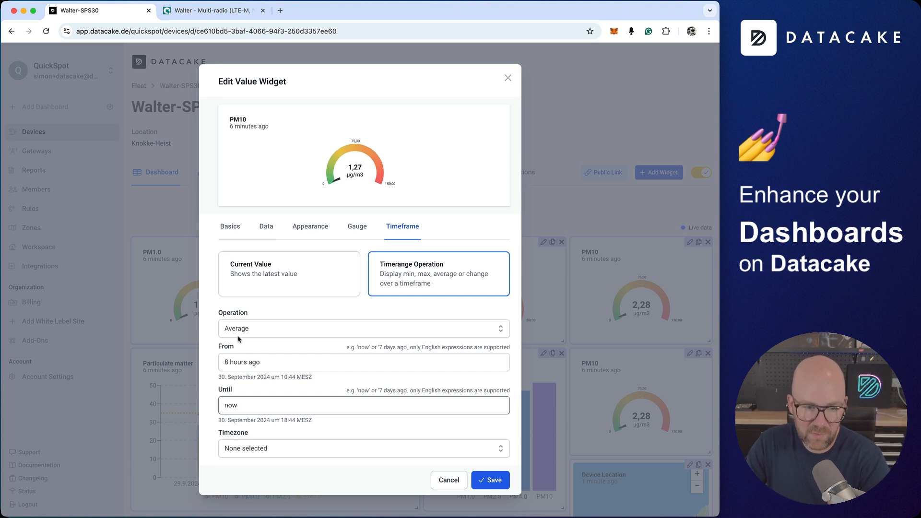
Step: Try the Sum, Change (absolute) and Change (percentage) operations on the duplicated PM10 widget
left_click(260, 328)
left_click(270, 396)
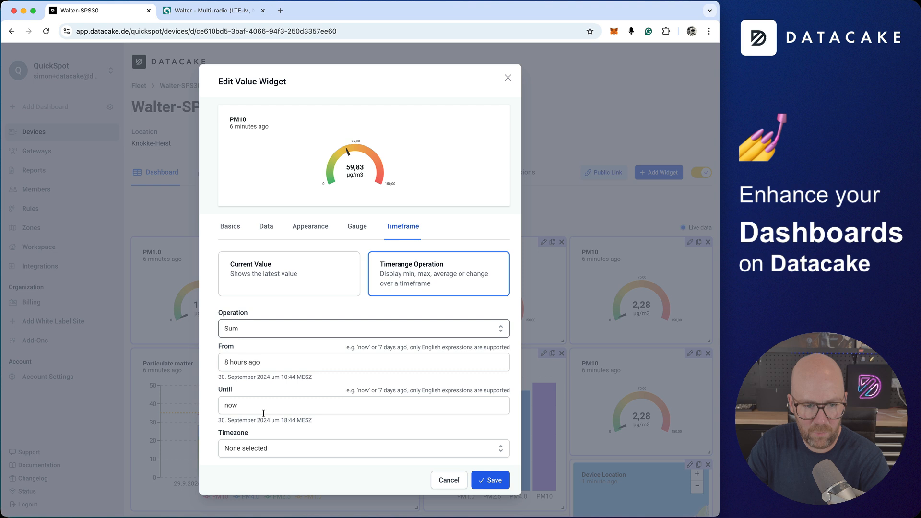
left_click(286, 327)
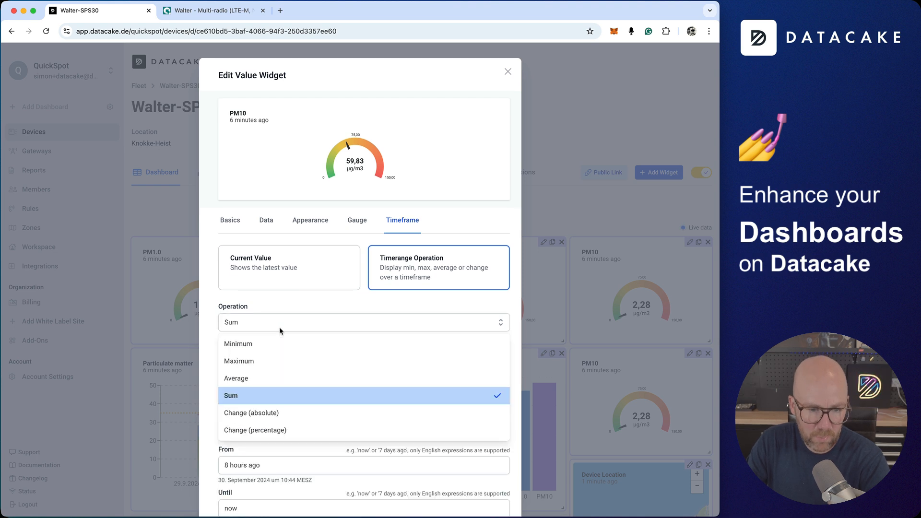
left_click(298, 410)
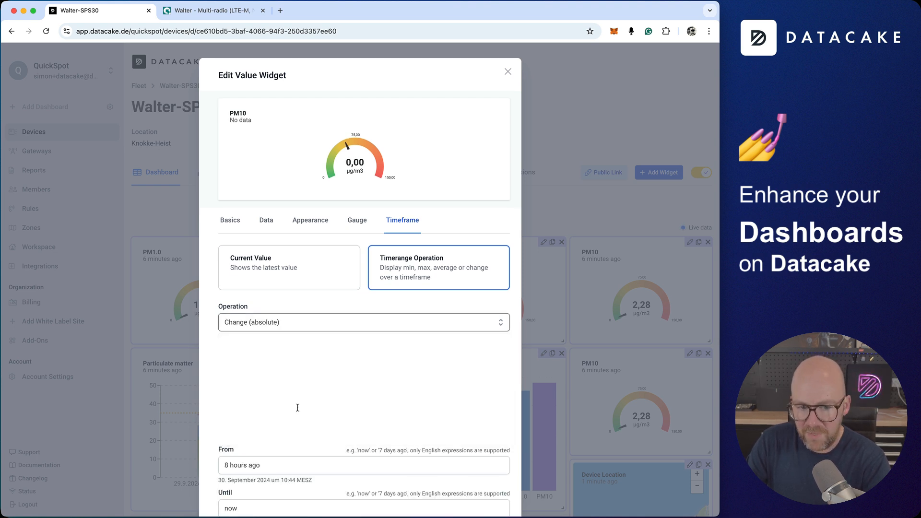
left_click(267, 331)
left_click(277, 431)
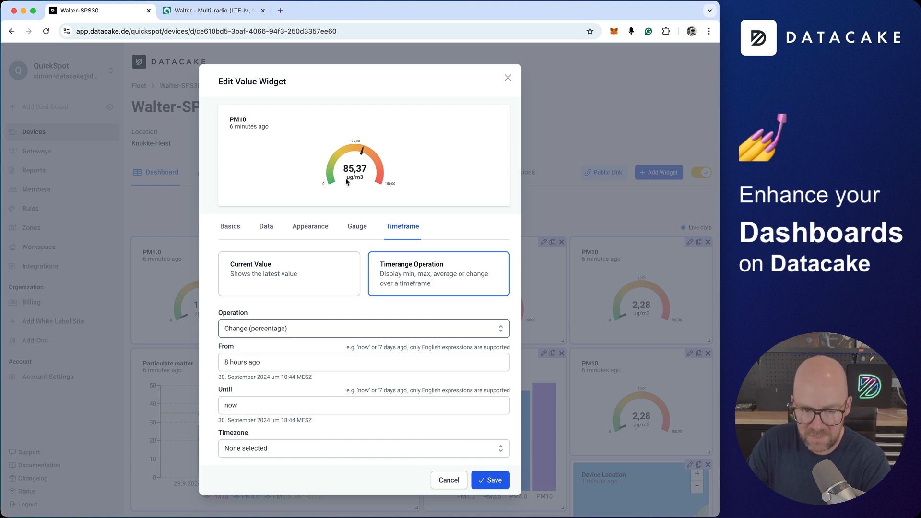
Step: Try % as the duplicated PM10 widget's unit, and undo the unit change
left_click_drag(347, 181, 366, 181)
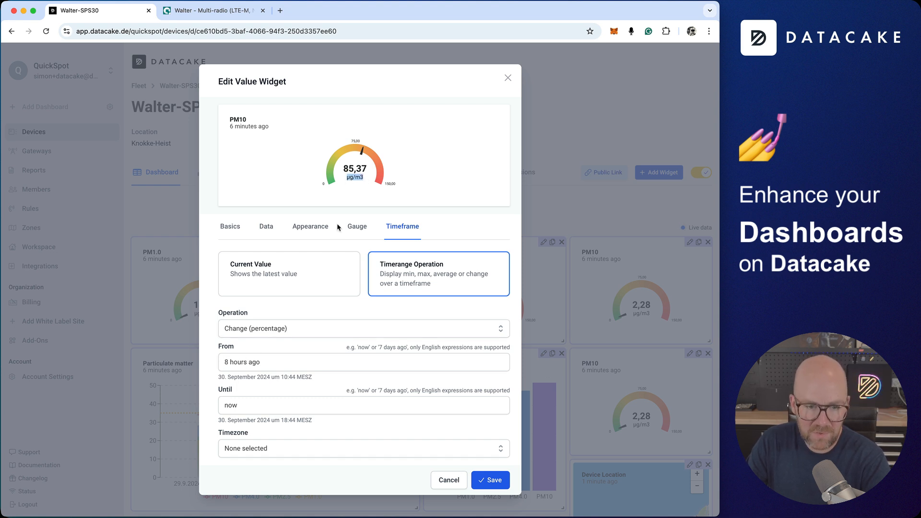
left_click(266, 228)
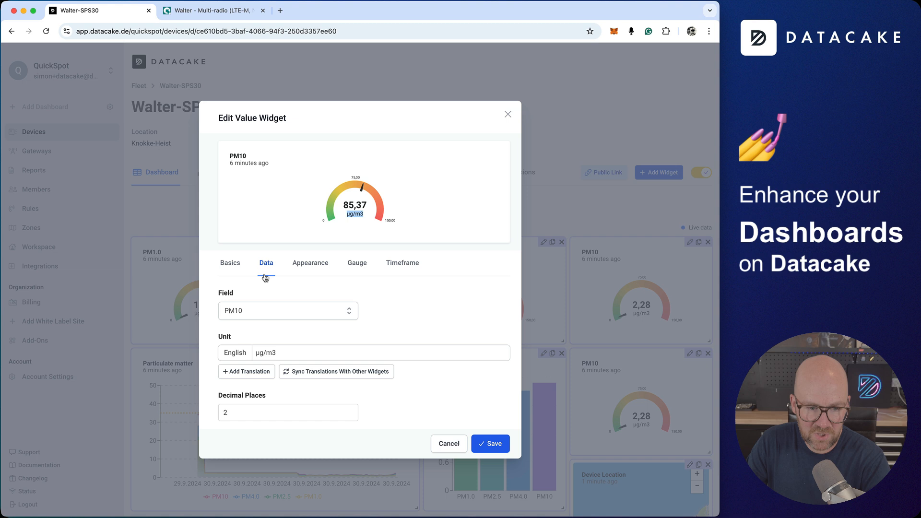
triple_click(292, 355)
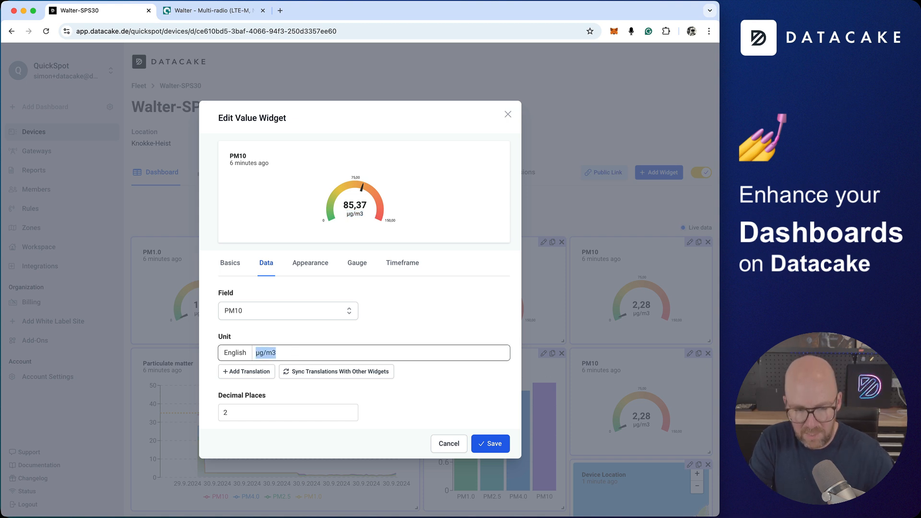
type("%")
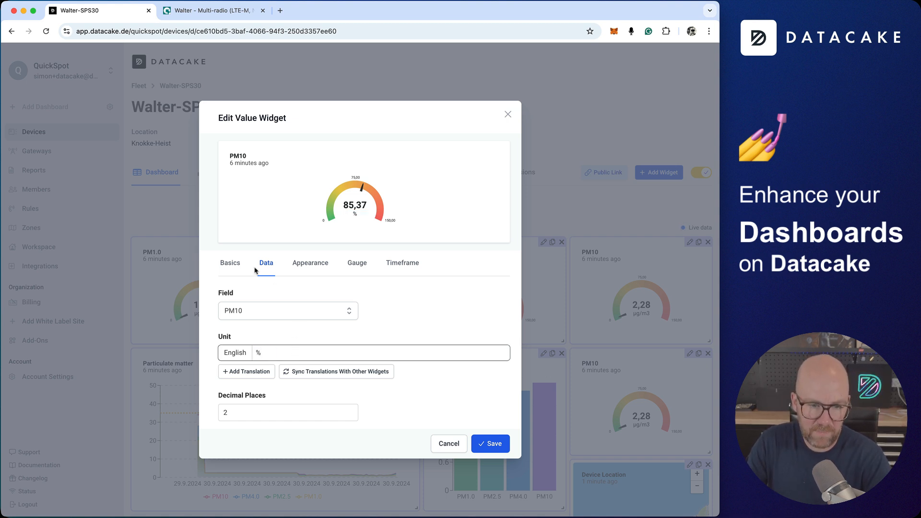
double_click(272, 353)
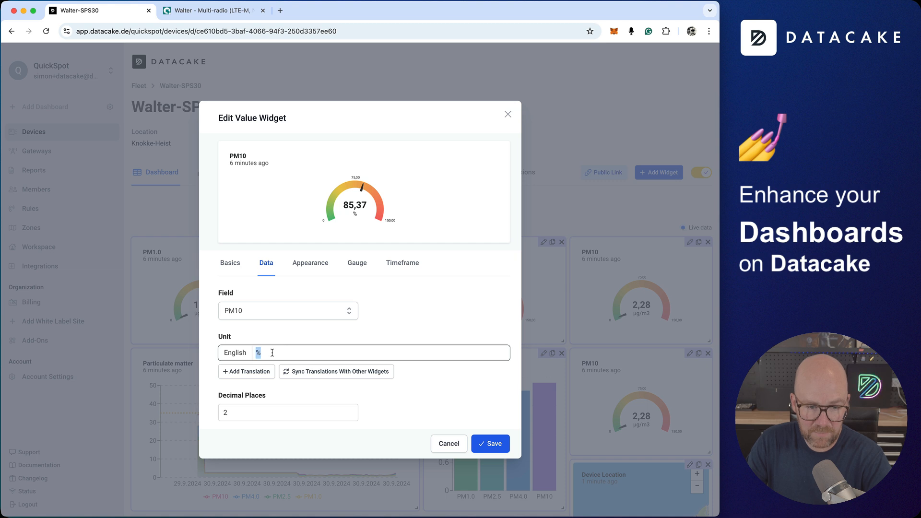
key("super+z")
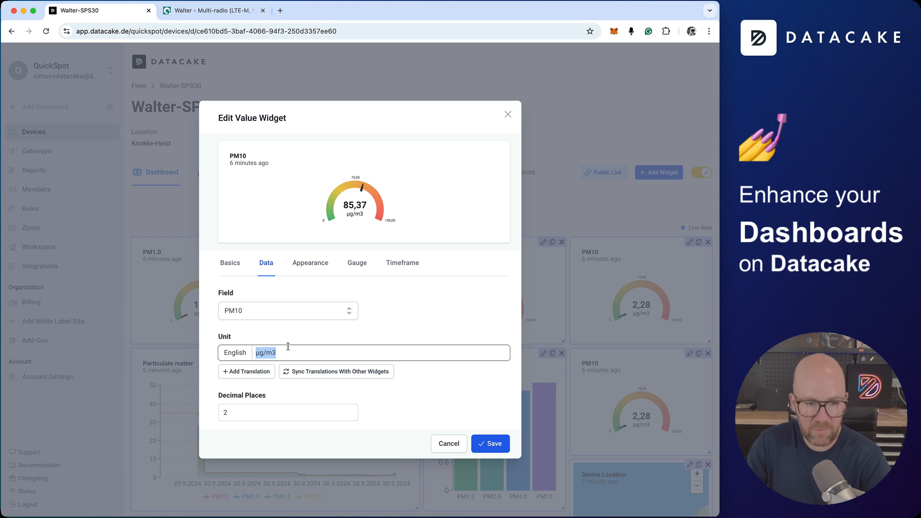
Step: Set the duplicated PM10 widget's gauge type to None
left_click(355, 262)
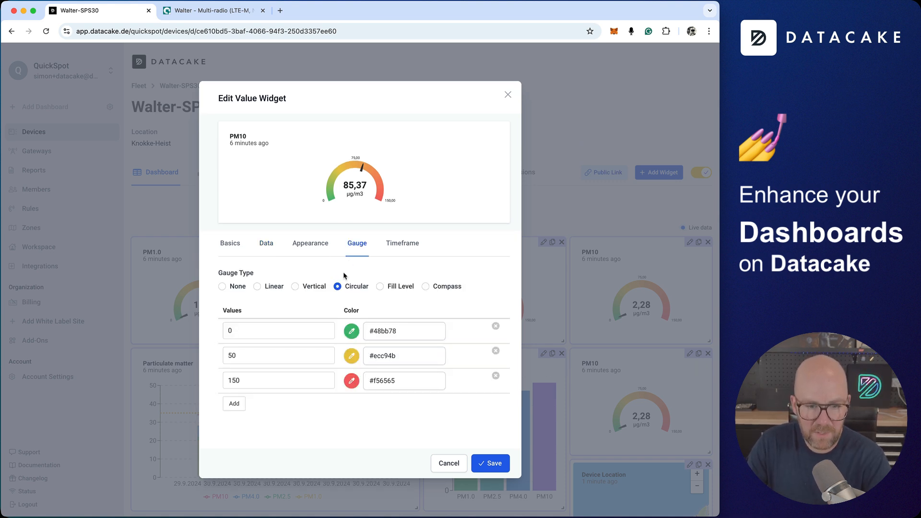
left_click(227, 287)
left_click(297, 243)
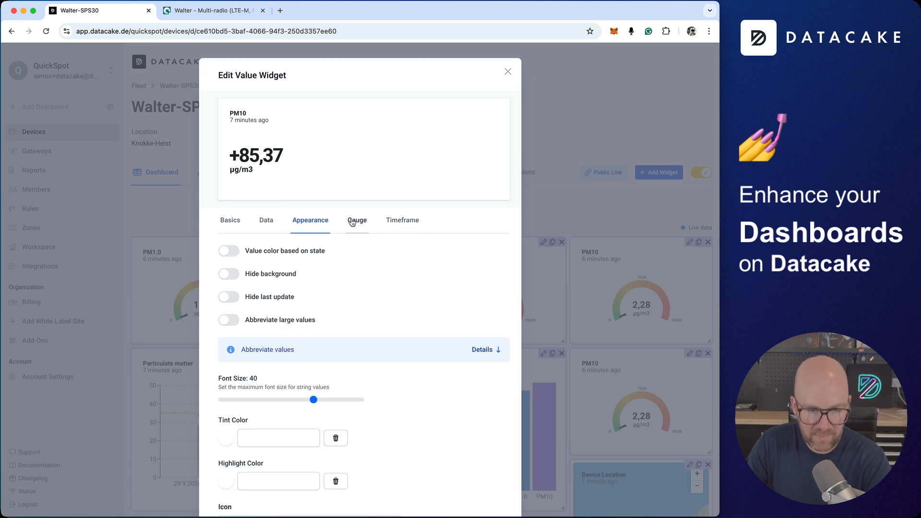
left_click(356, 221)
Step: Set the duplicated PM10 widget's timerange operation to Average, save it and reduce the widget's height on the dashboard
left_click(406, 243)
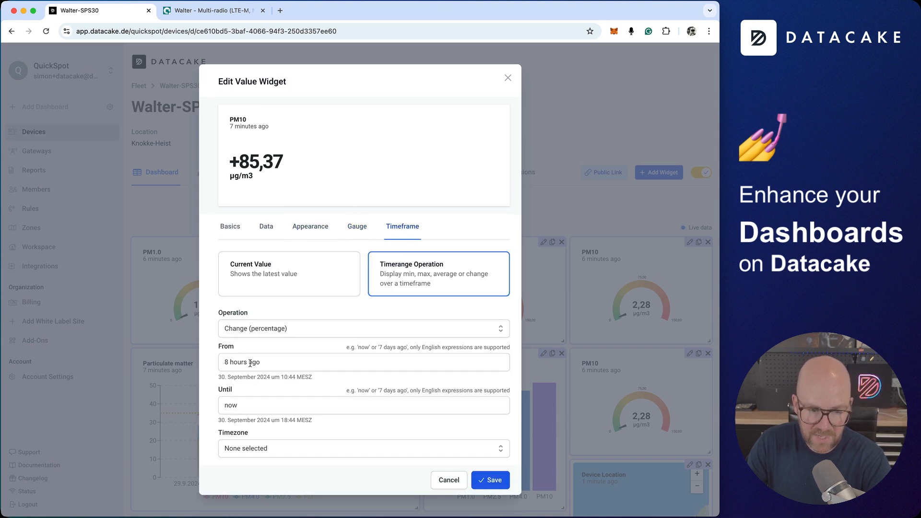
left_click(278, 334)
left_click(263, 376)
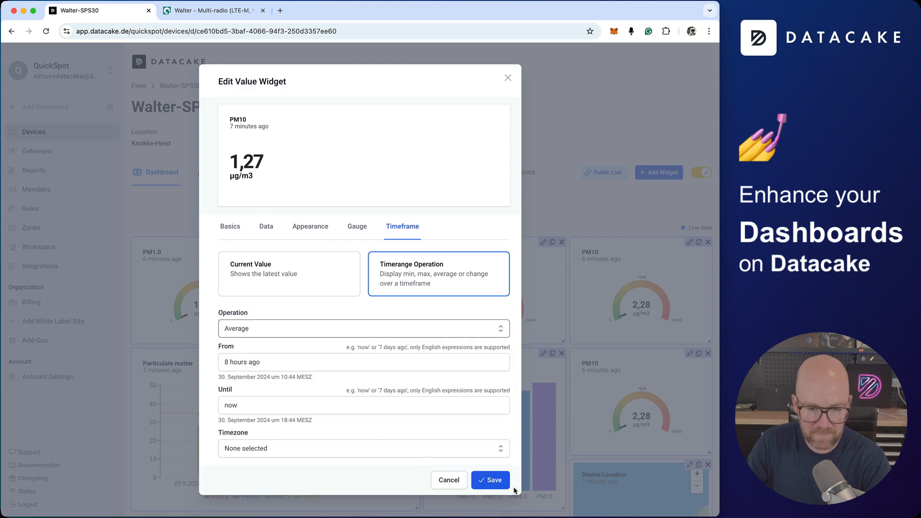
left_click(505, 484)
left_click_drag(706, 451, 706, 398)
Step: Set the duplicated widget's English title to "PM10 Average", save it and leave dashboard edit mode
left_click(689, 354)
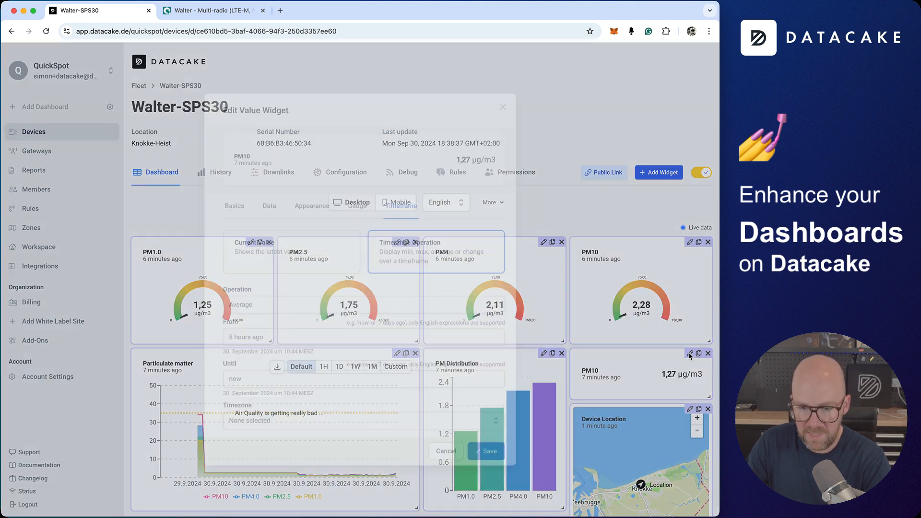
left_click(315, 320)
type("Averga")
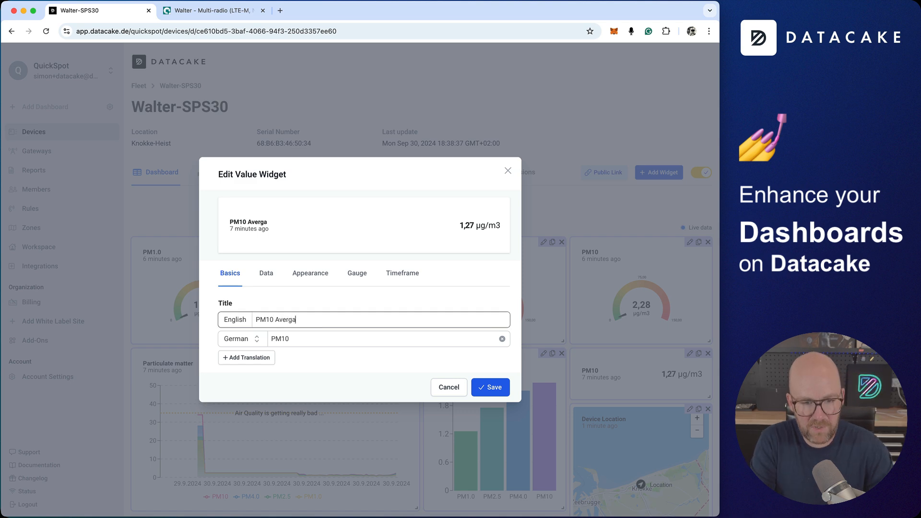
key("BackSpace")
key("BackSpace")
type("age")
left_click(489, 387)
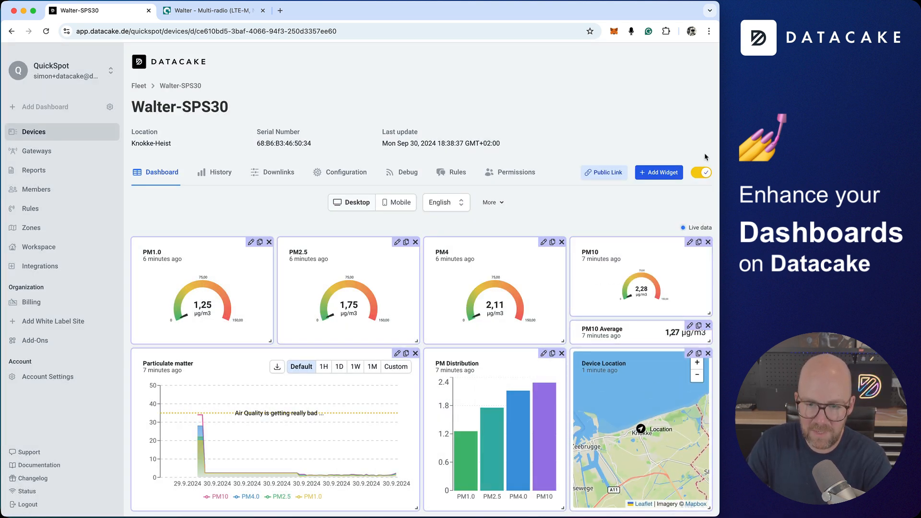
left_click(701, 172)
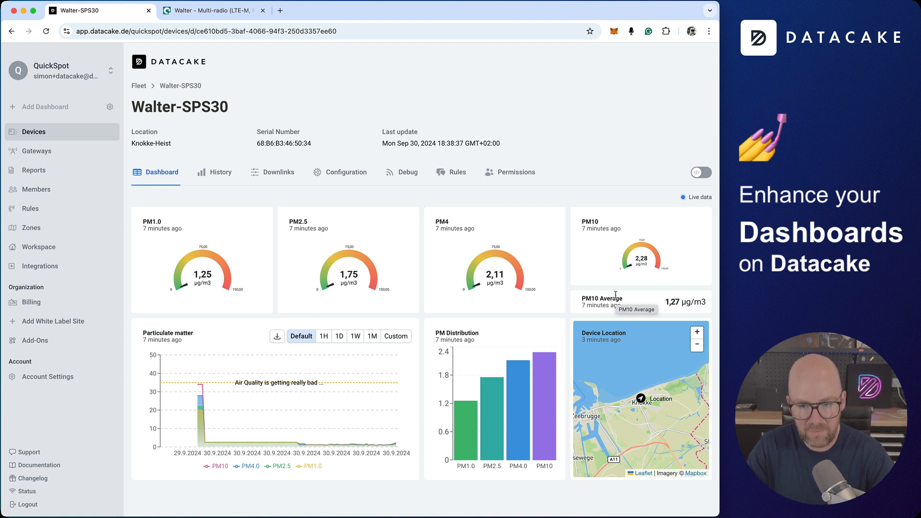
Step: In the device's configuration, start adding a mapping field based on the PM10 field
left_click(337, 177)
scroll(429, 353, "down", 20)
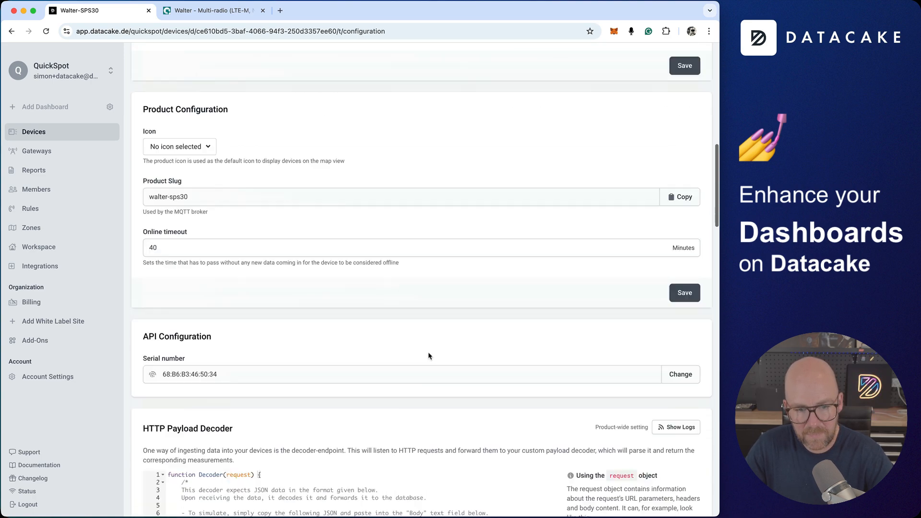
scroll(152, 332, "down", 5)
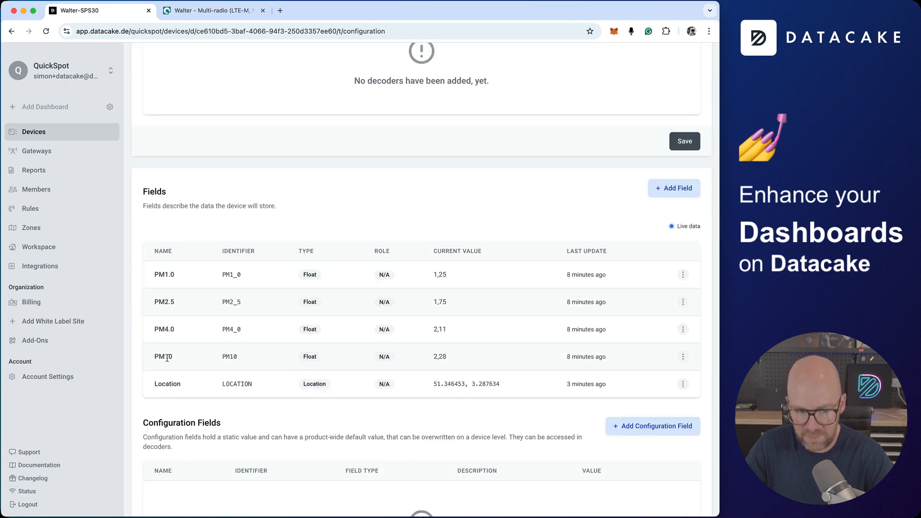
left_click(683, 358)
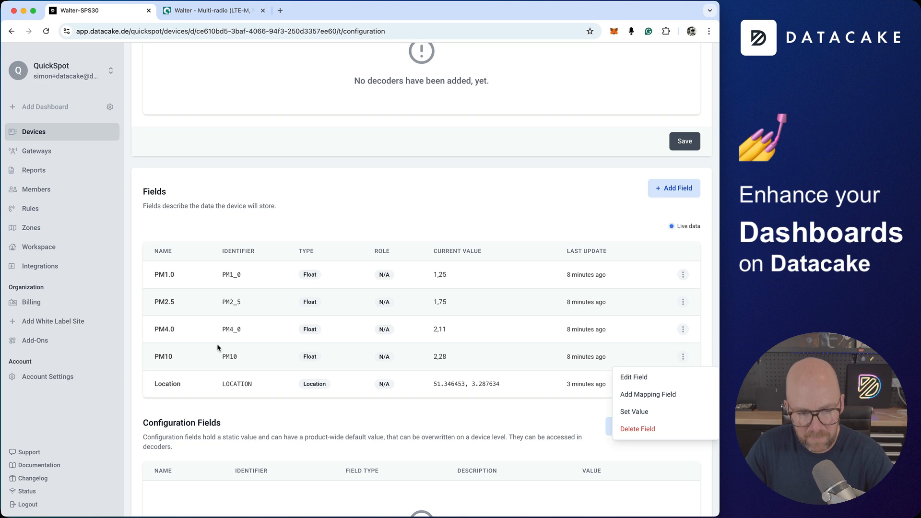
left_click(662, 395)
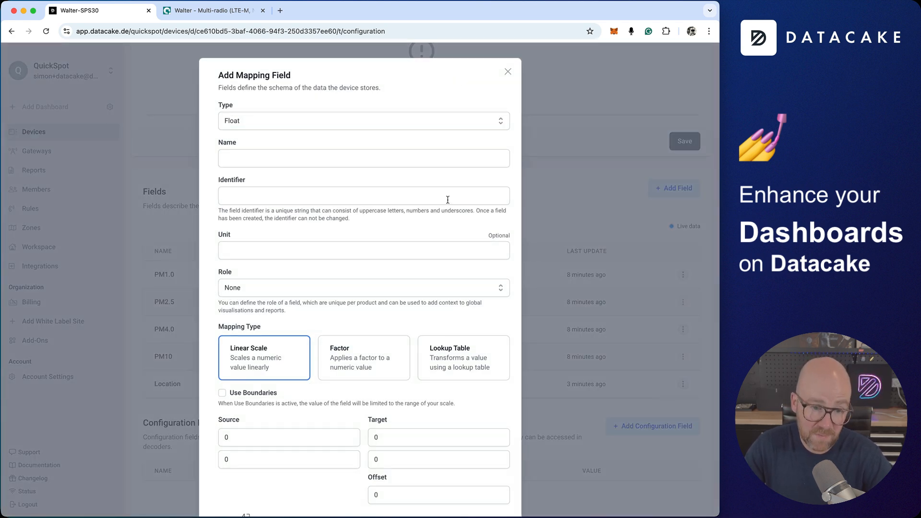
Step: Set the new mapping field's mapping type to Lookup Table and its data type to Boolean
scroll(426, 218, "down", 2)
scroll(426, 219, "down", 5)
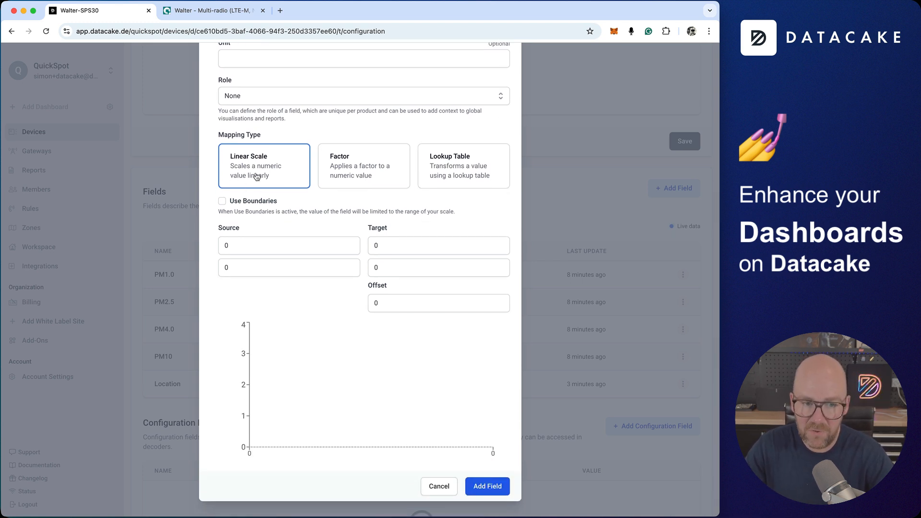
scroll(256, 177, "up", 1)
left_click(360, 194)
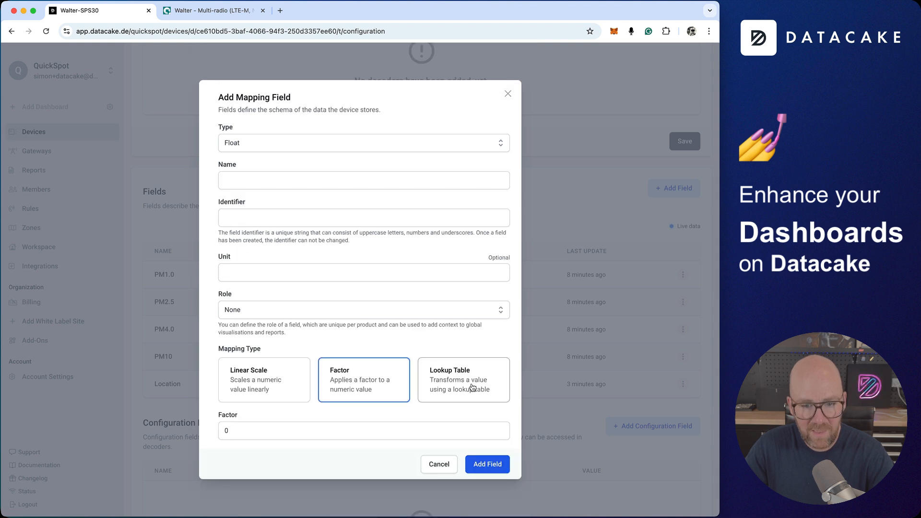
left_click(472, 386)
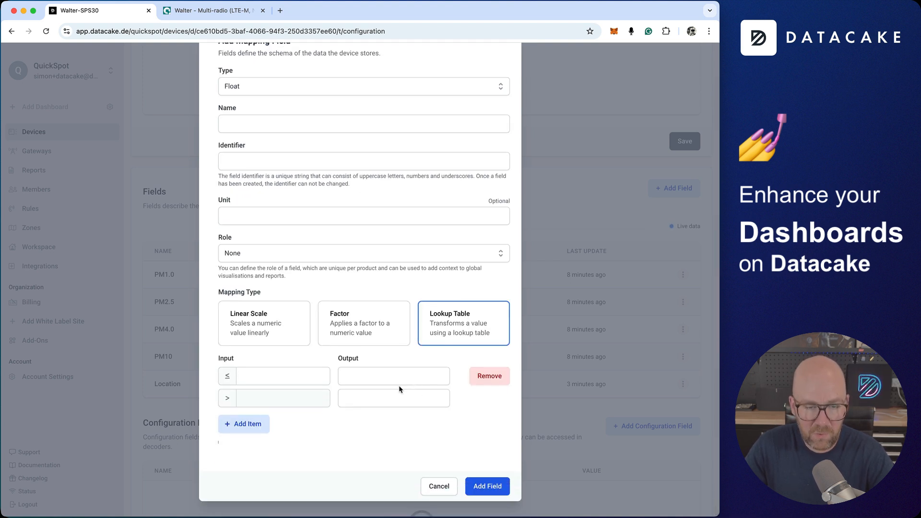
left_click(266, 125)
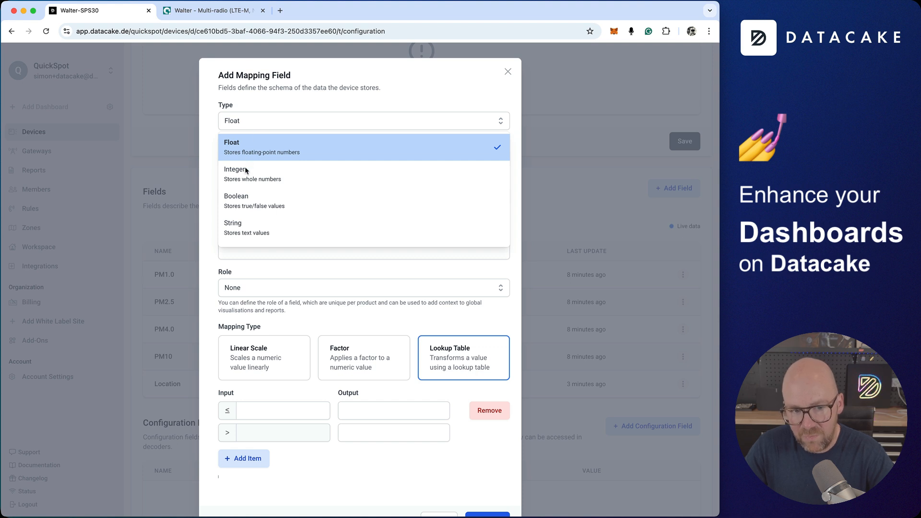
left_click(266, 200)
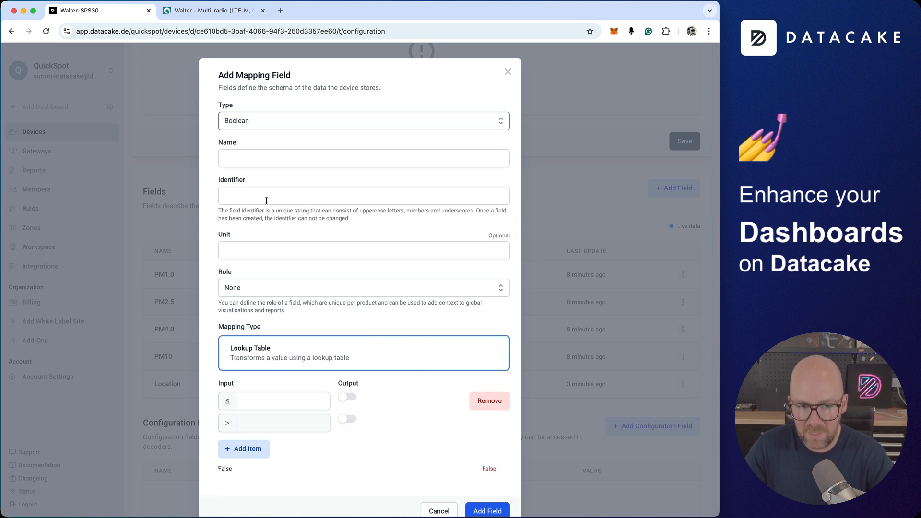
Step: Name the new mapping field "PM10 Air Quality Indicator"
left_click(304, 160)
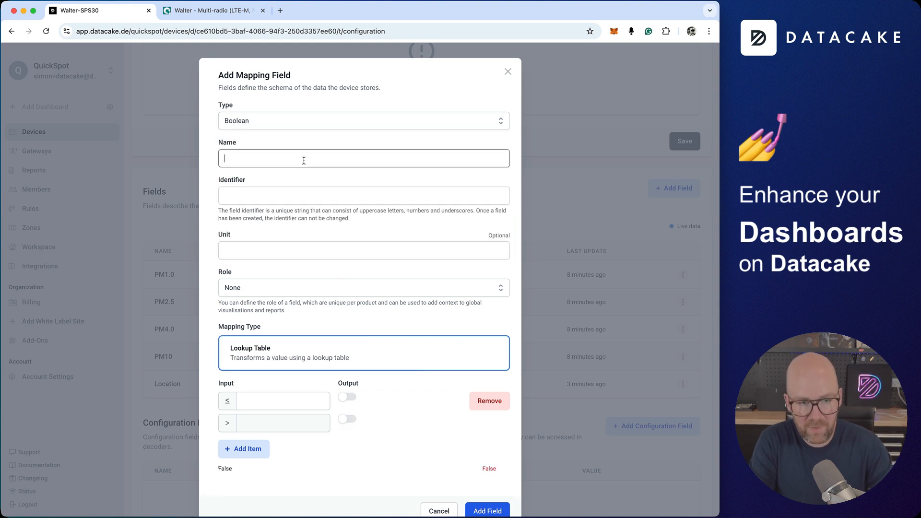
type("PM10 Air Qual")
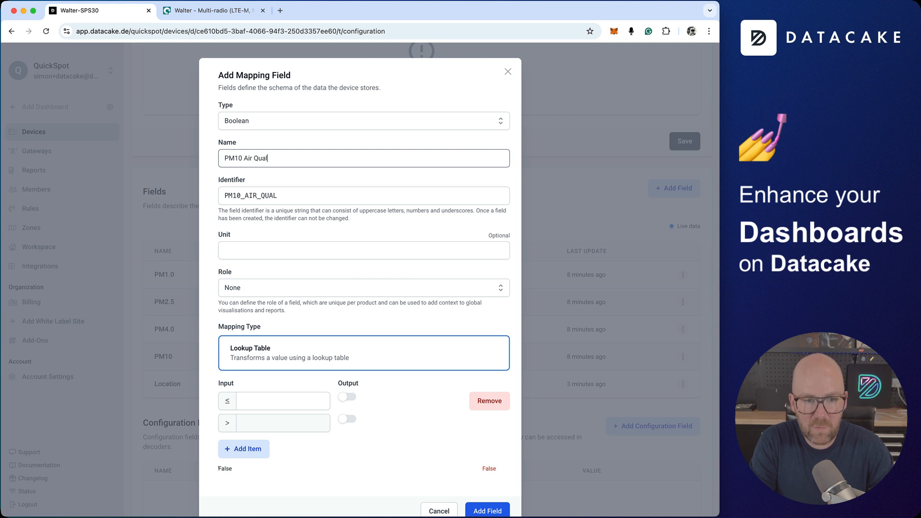
type("ity Indicator")
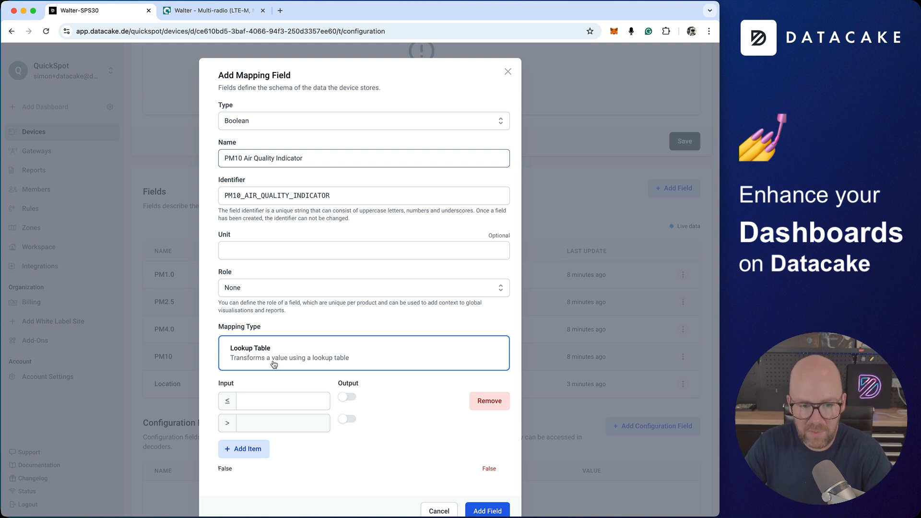
Step: Set the lookup table's input threshold to 49
scroll(276, 369, "down", 1)
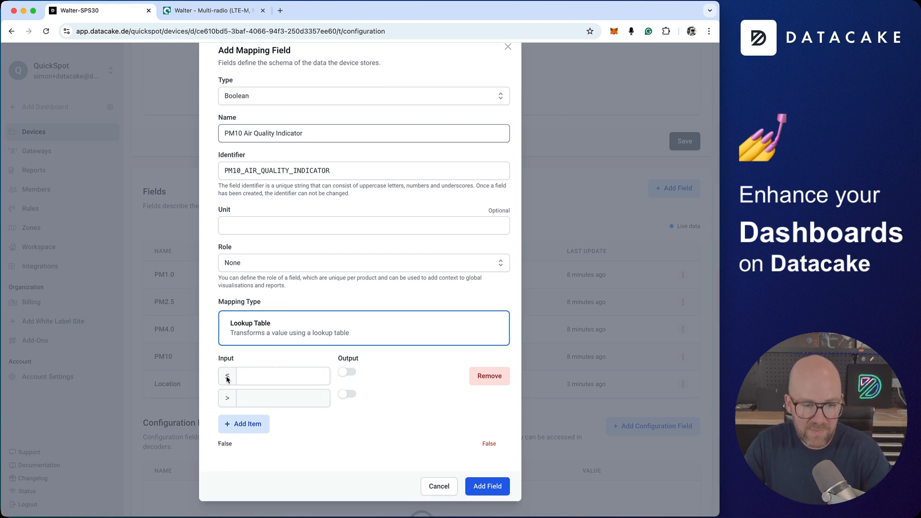
left_click(253, 376)
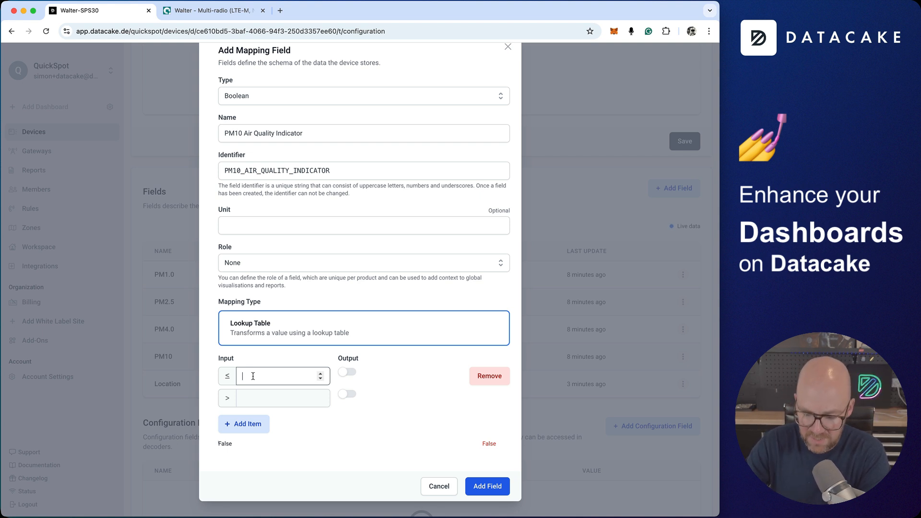
type("50")
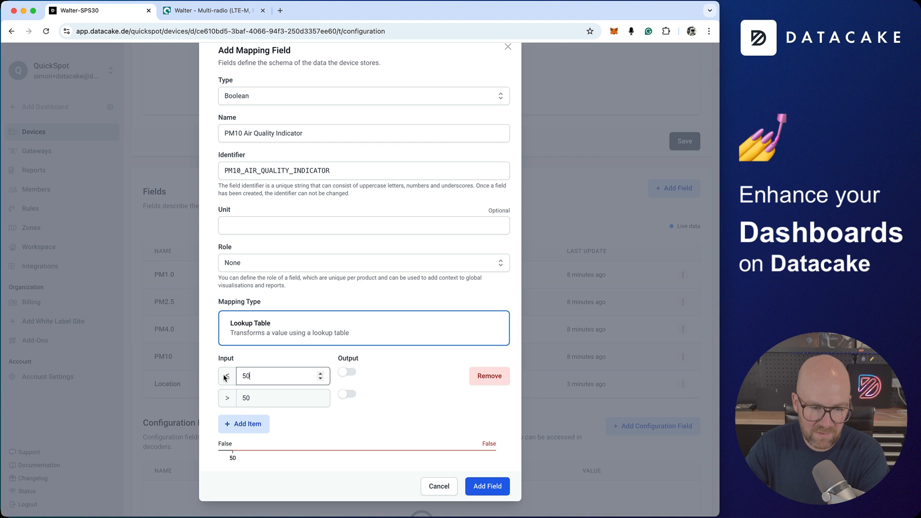
double_click(253, 376)
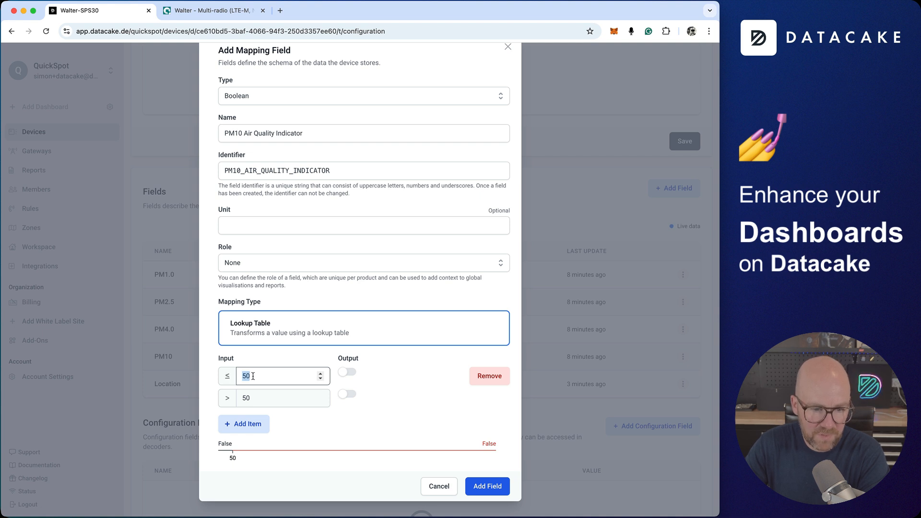
type("49")
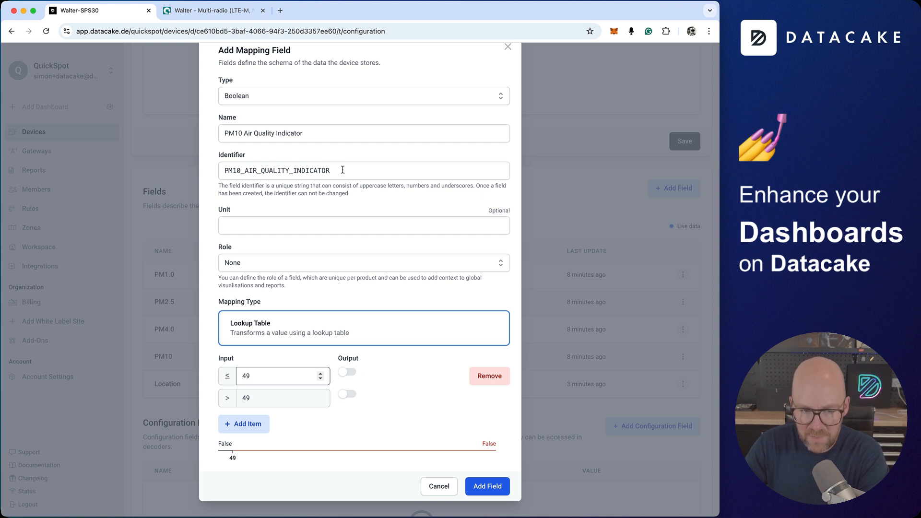
Step: Change the last word of the mapping field's name so that it reads "PM10 Air Quality Alarm"
left_click_drag(313, 135, 277, 133)
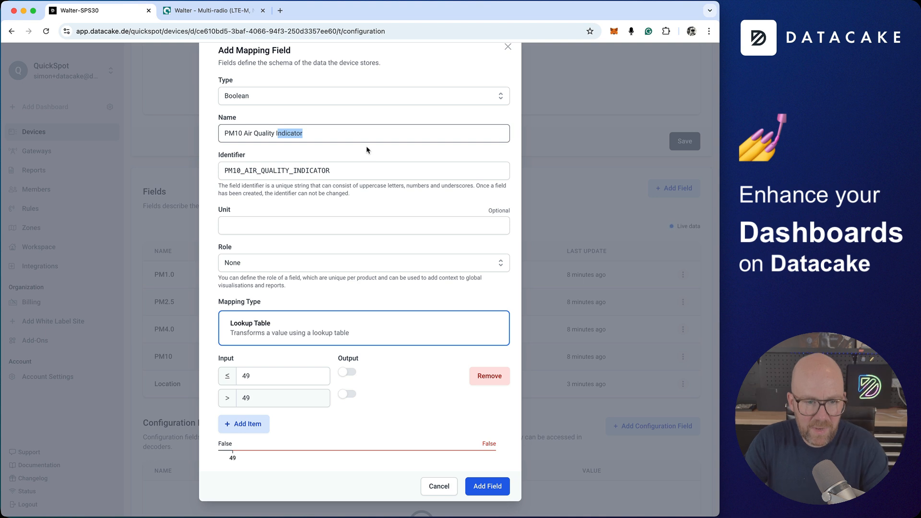
key("Right")
key("shift+alt+Left")
type("Alarm")
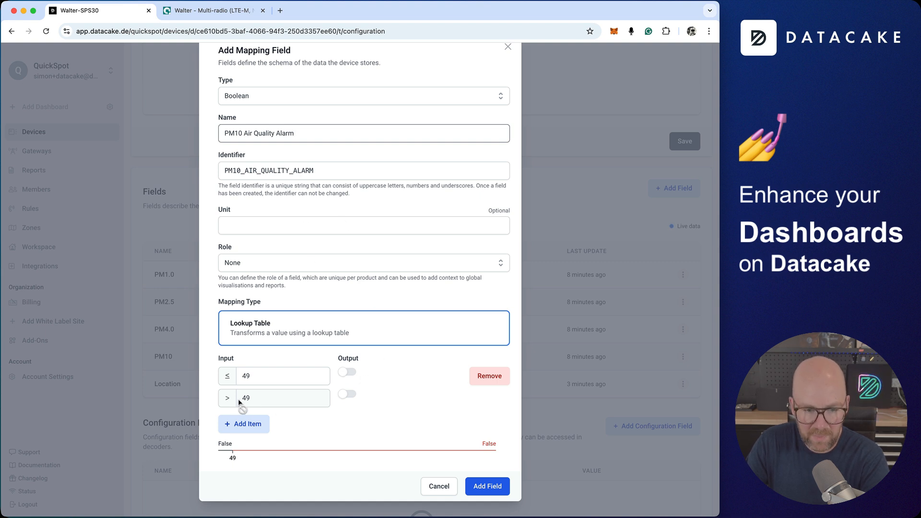
Step: Set the lookup output to true for inputs above 49 and add the mapping field to the device
left_click(347, 396)
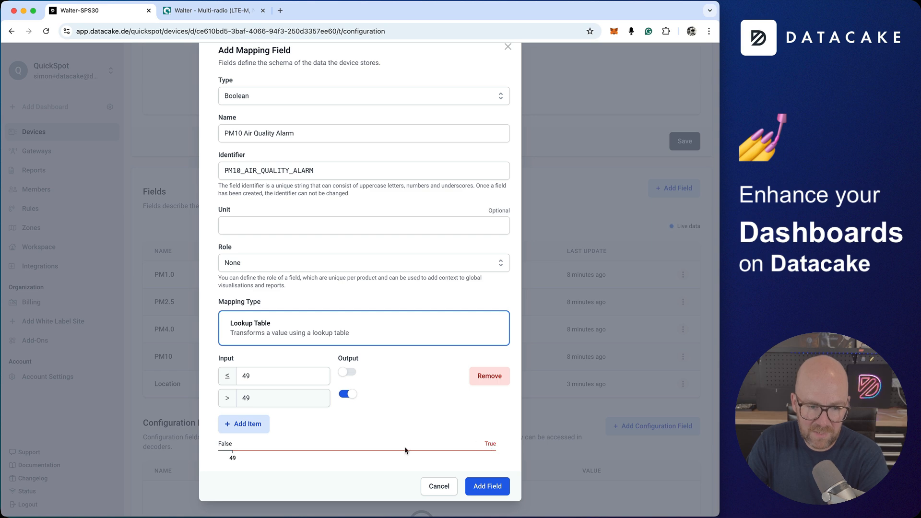
scroll(470, 446, "up", 1)
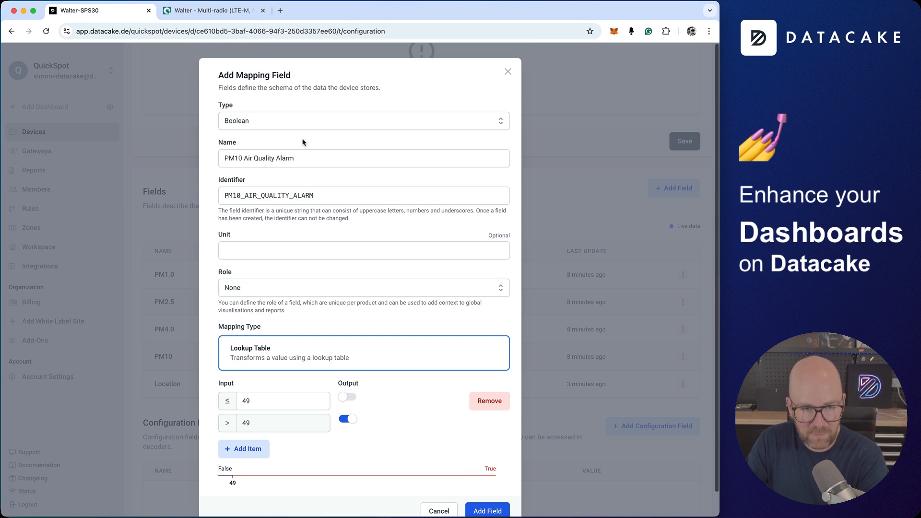
left_click(487, 496)
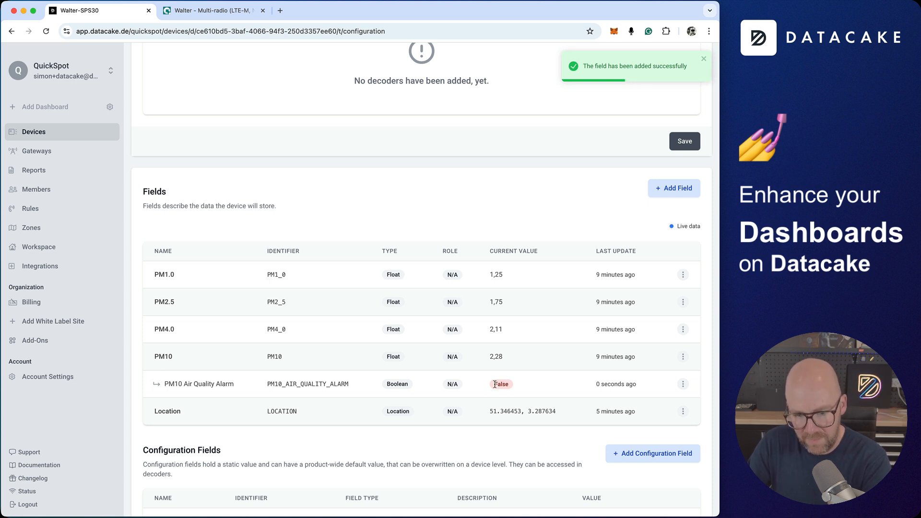
left_click_drag(493, 356, 507, 355)
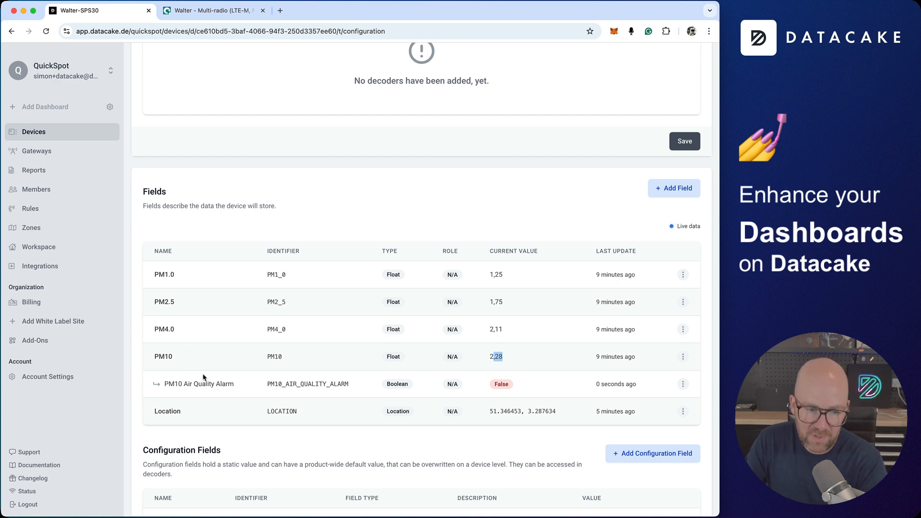
Step: Return to the device's dashboard, enable edit mode and add a Boolean widget
scroll(205, 374, "up", 20)
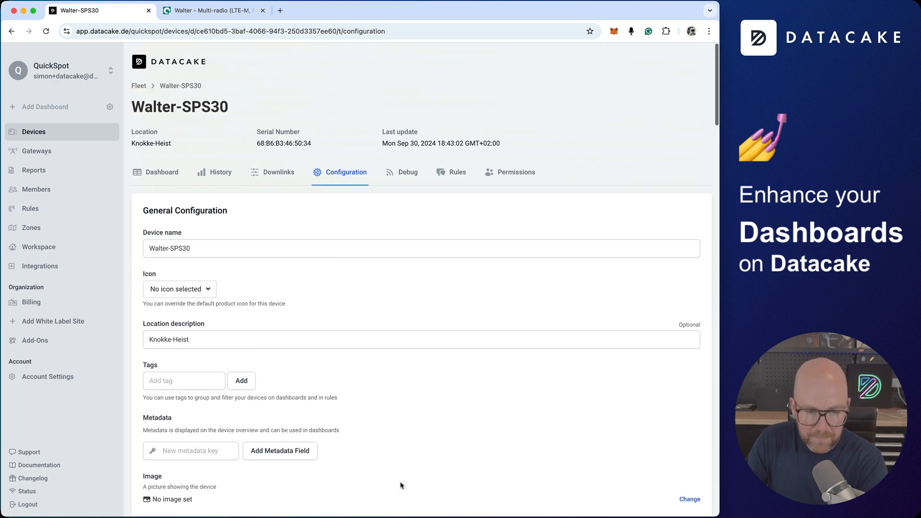
left_click(167, 183)
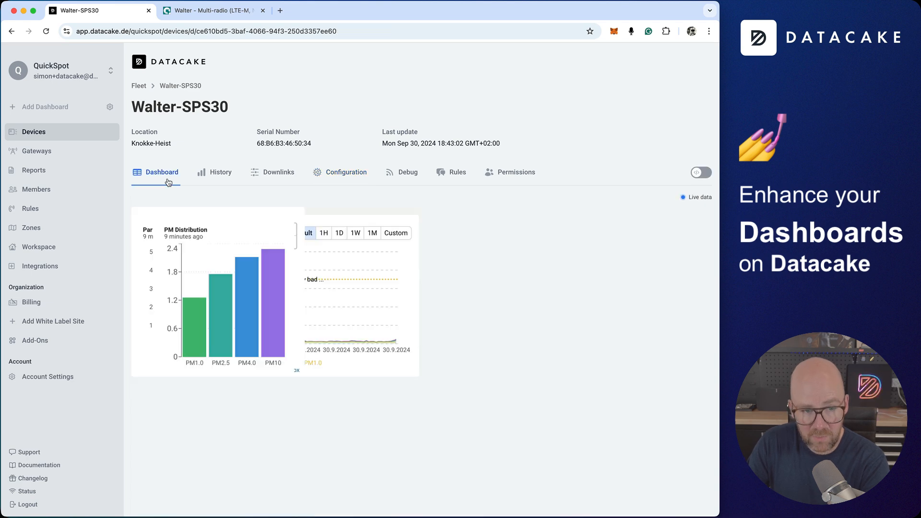
left_click(707, 177)
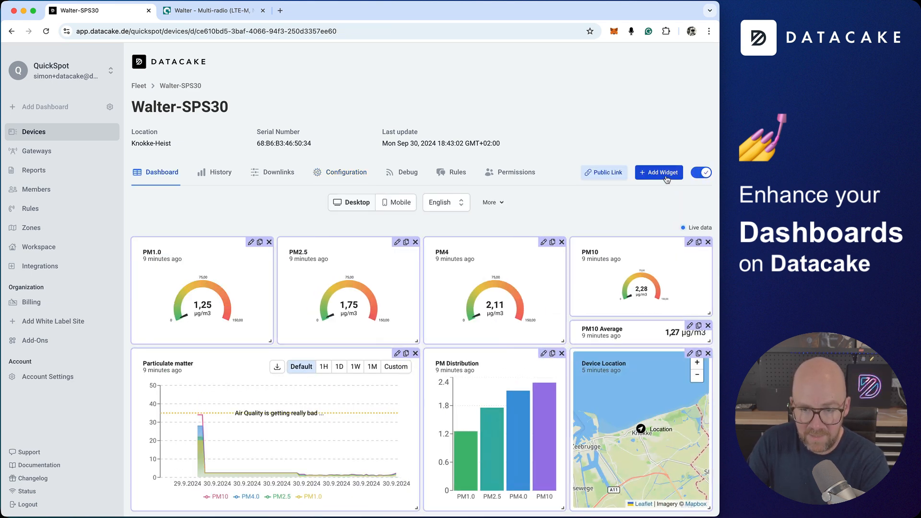
left_click(667, 177)
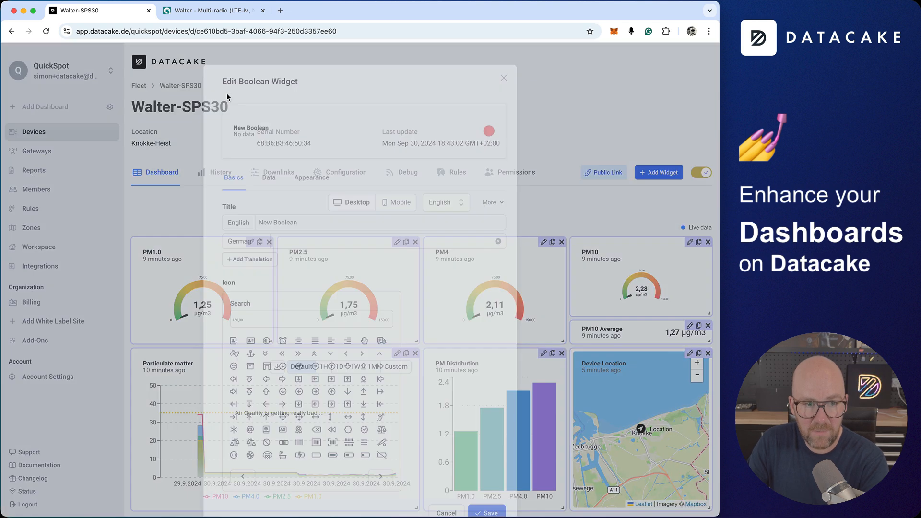
left_click(227, 98)
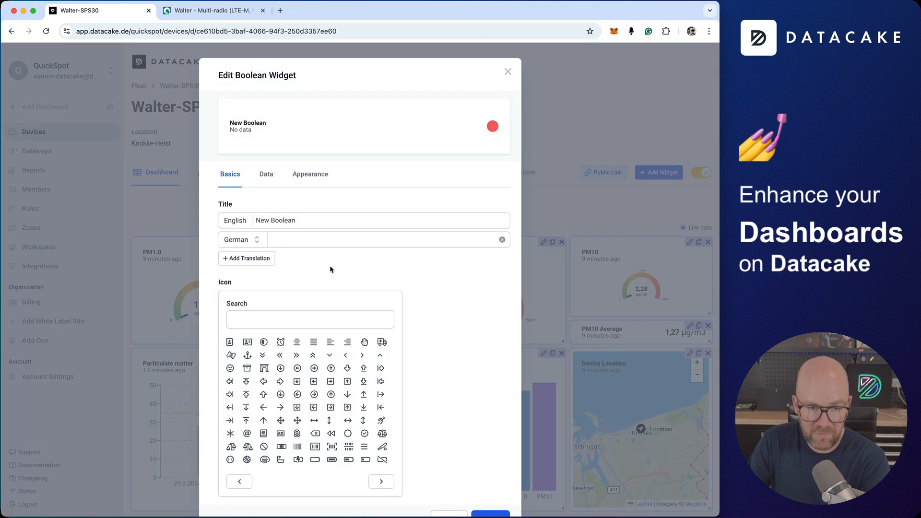
Step: Use the PM10 Air Quality Alarm field as the Boolean widget's data source
left_click(268, 181)
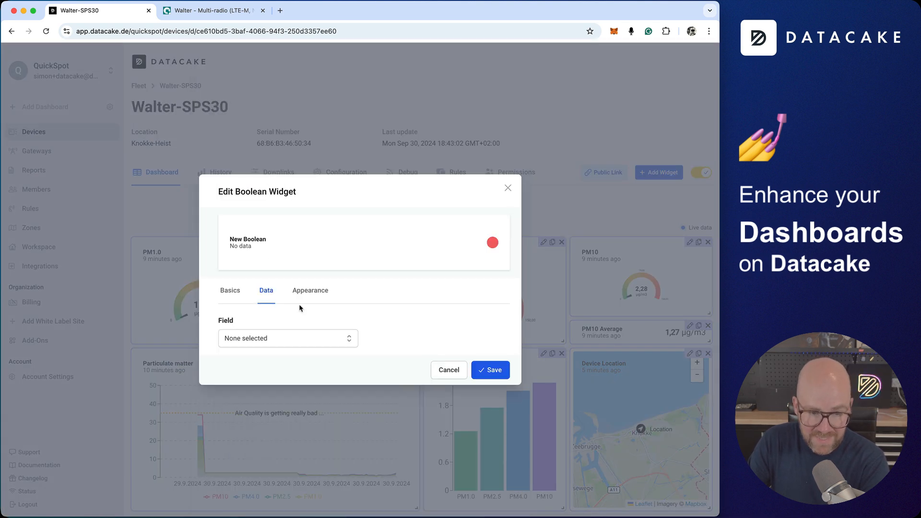
left_click(289, 345)
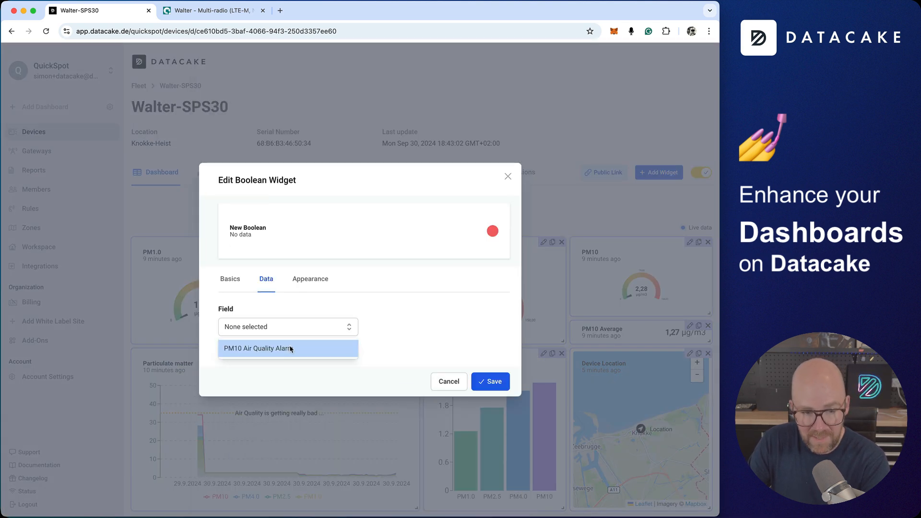
left_click(250, 350)
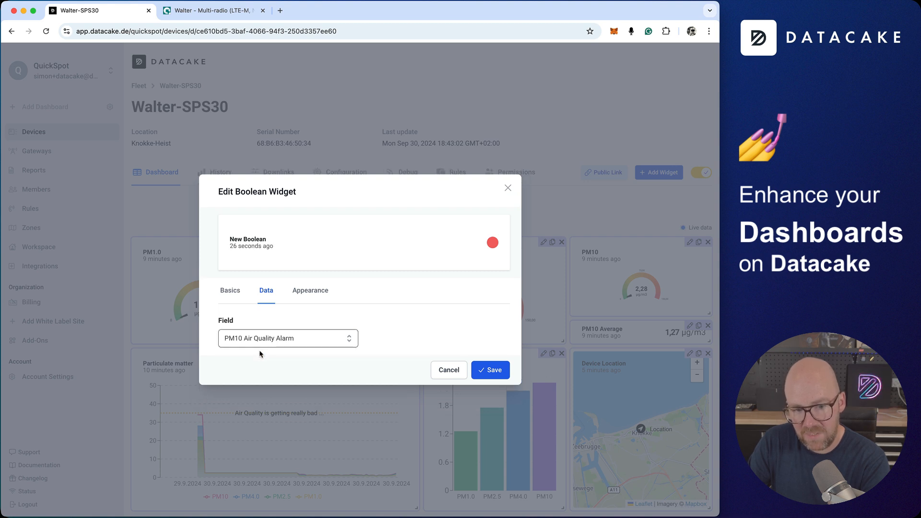
Step: Set the Boolean widget's English title to "PM10 Air Quality Alarm"
left_click(305, 299)
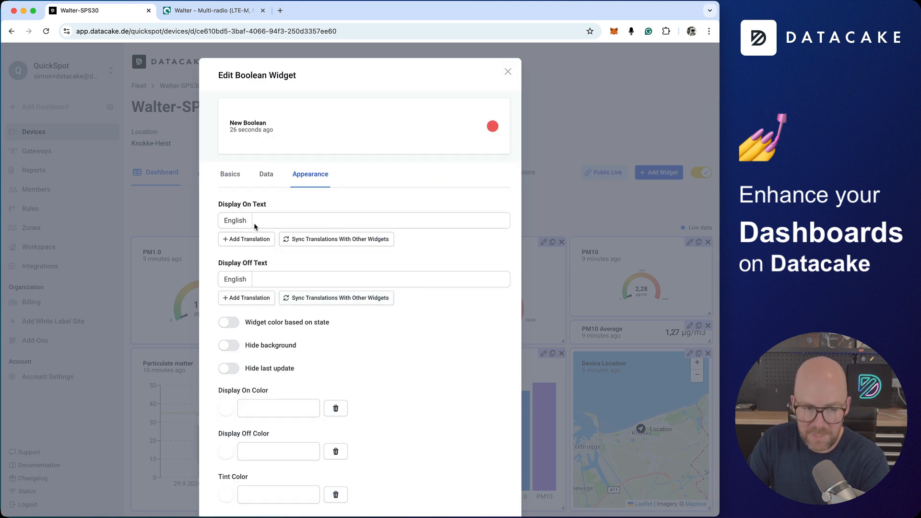
left_click(230, 174)
left_click(310, 222)
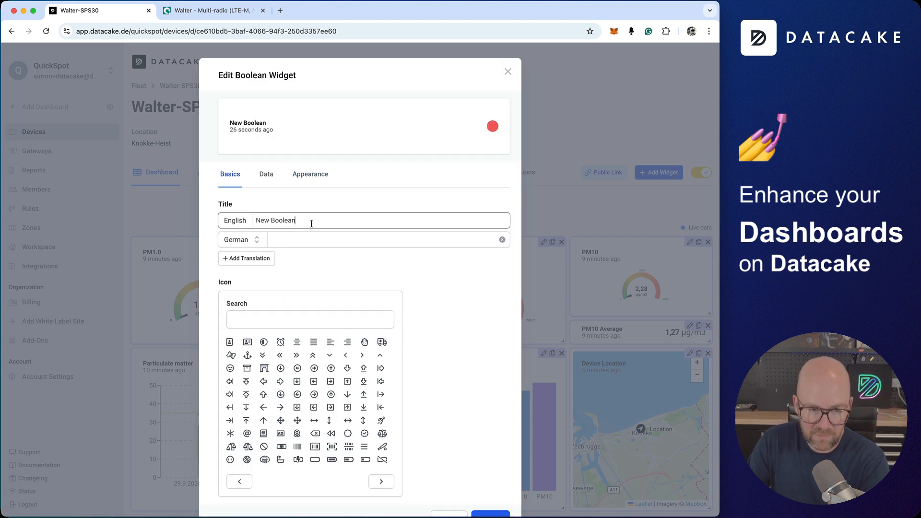
key("super+a")
type("Ai")
key("BackSpace")
key("BackSpace")
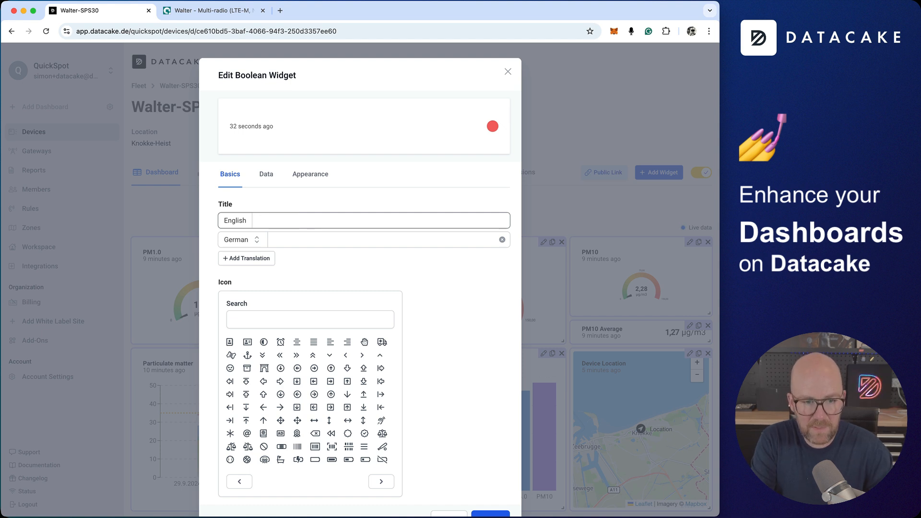
type("PM10 Air Qual")
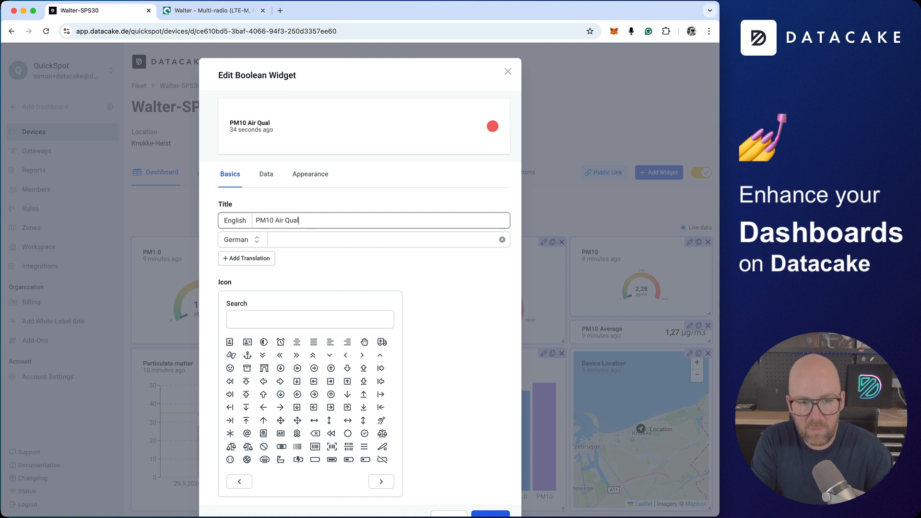
type("ity Alarm")
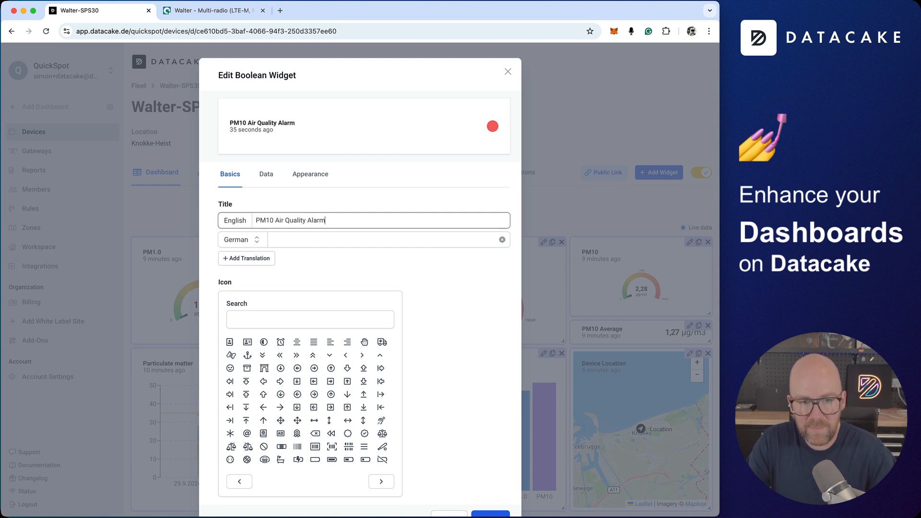
Step: Replace the Boolean widget's English display on text with "Yes"
left_click(314, 180)
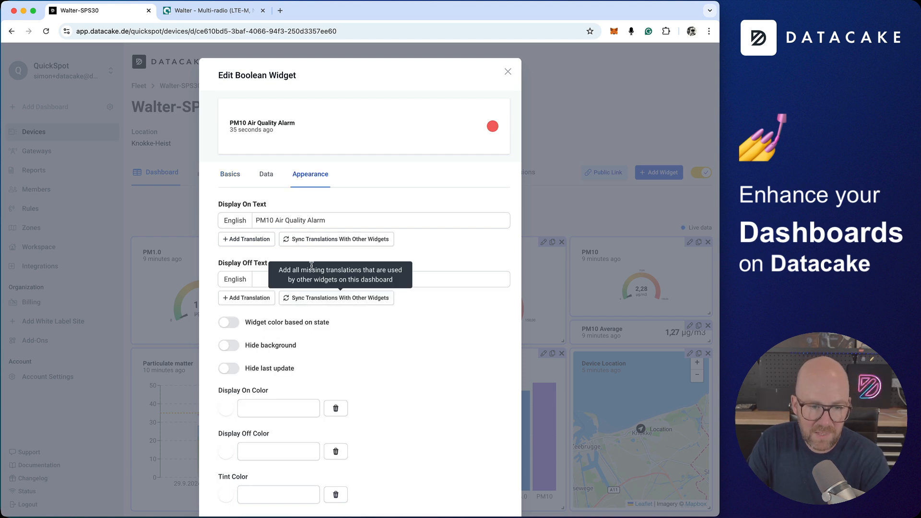
triple_click(286, 219)
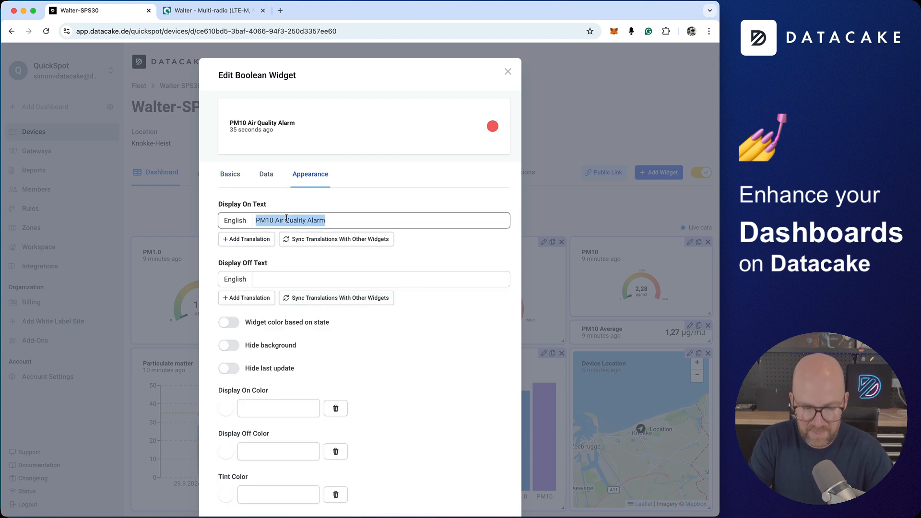
key("BackSpace")
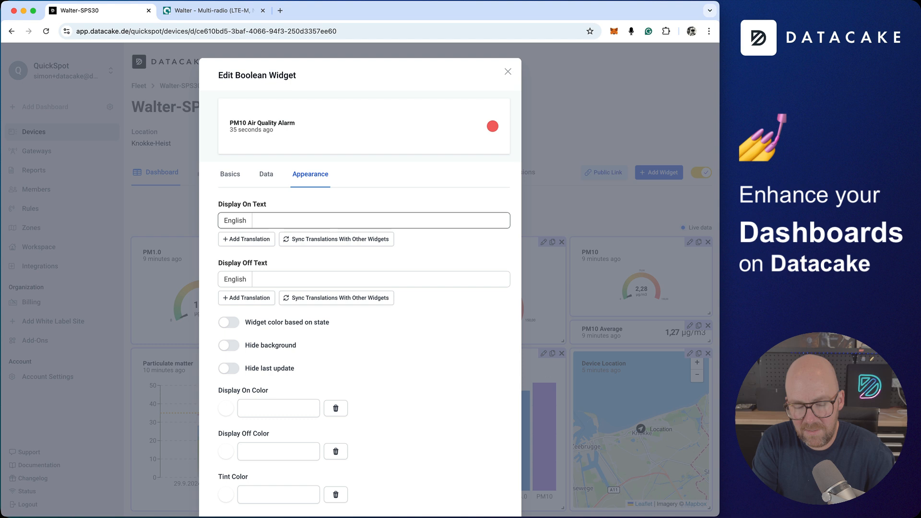
type("Air Quality A")
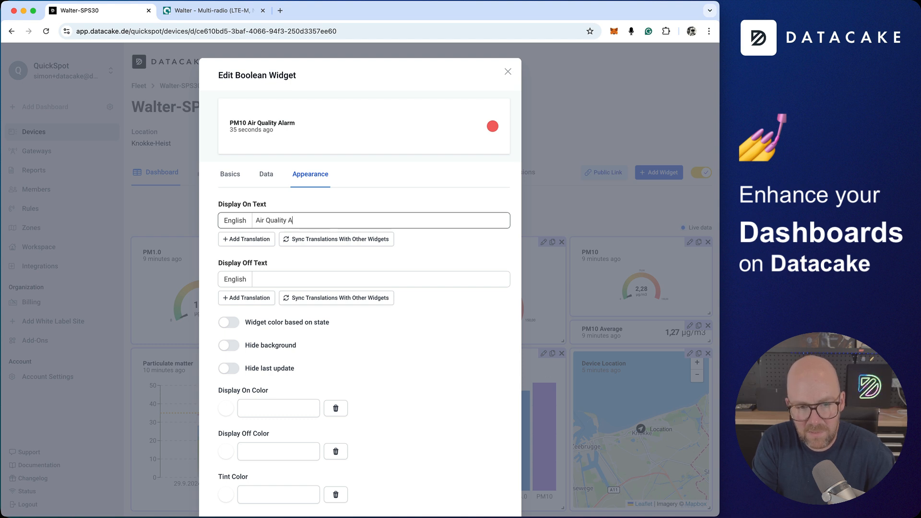
triple_click(290, 220)
type("Yes")
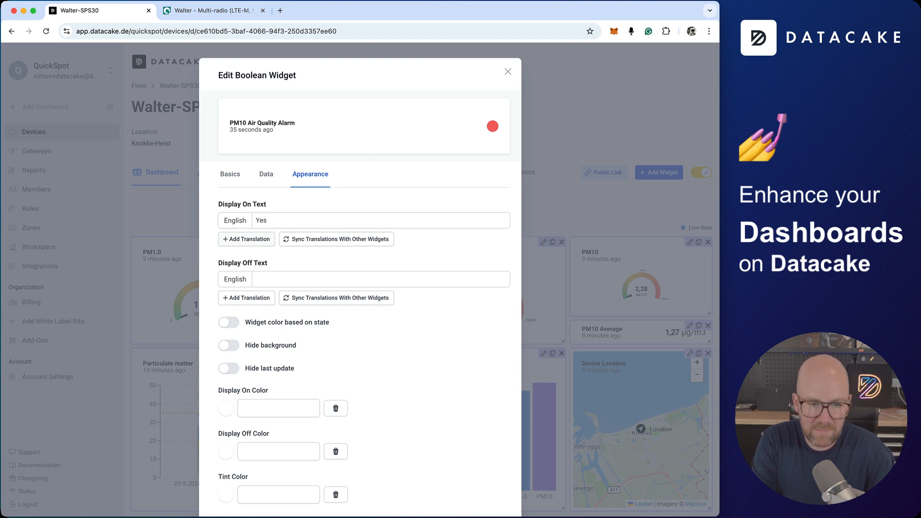
Step: Set the Boolean widget's English display off text to "All fine"
left_click(335, 279)
type("No")
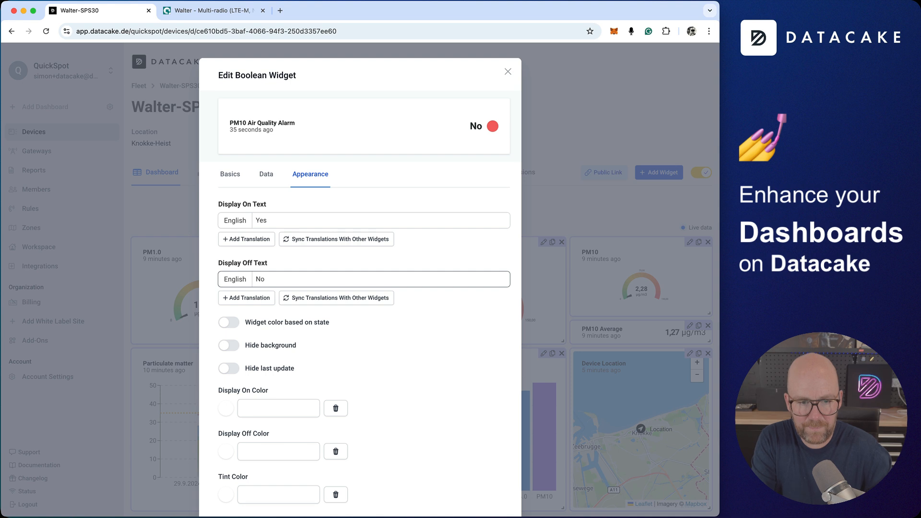
key("BackSpace")
key("BackSpace")
type("All fine")
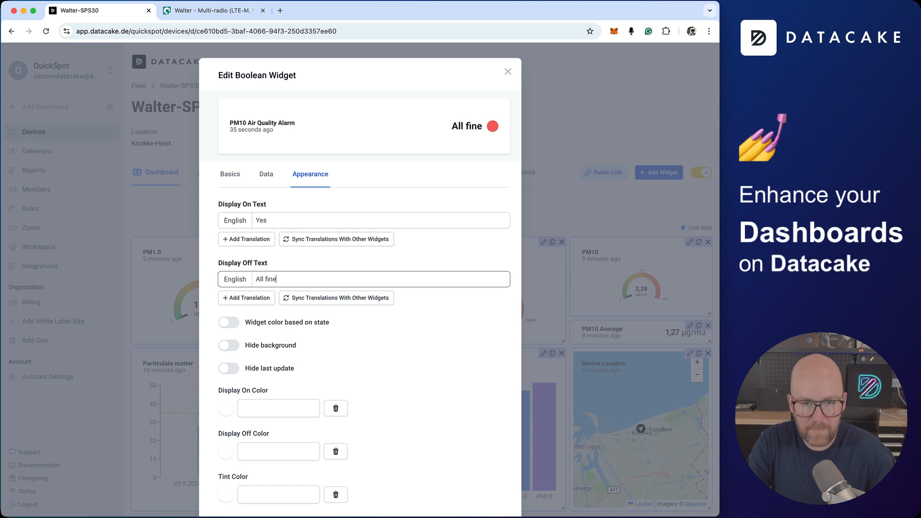
scroll(353, 312, "down", 3)
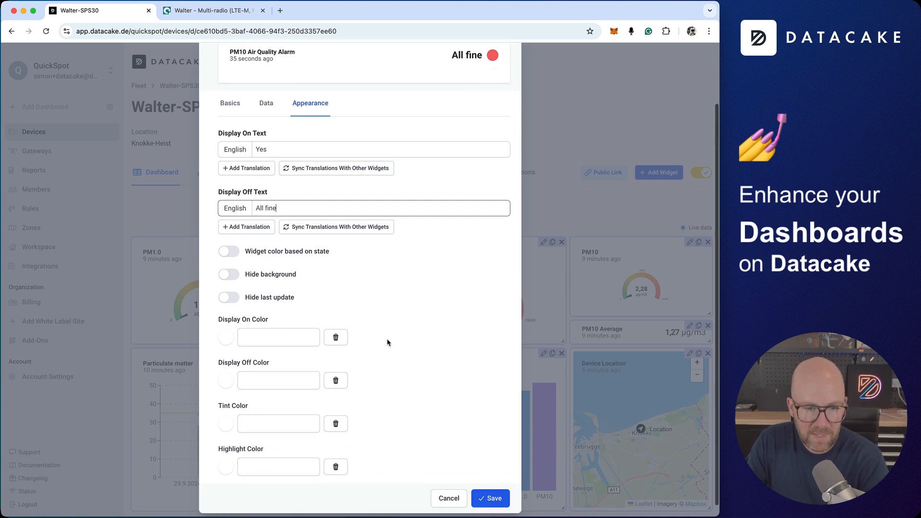
Step: Set the Boolean widget's display on color to red #f56565 and its display off color to green #48bb78
left_click(223, 339)
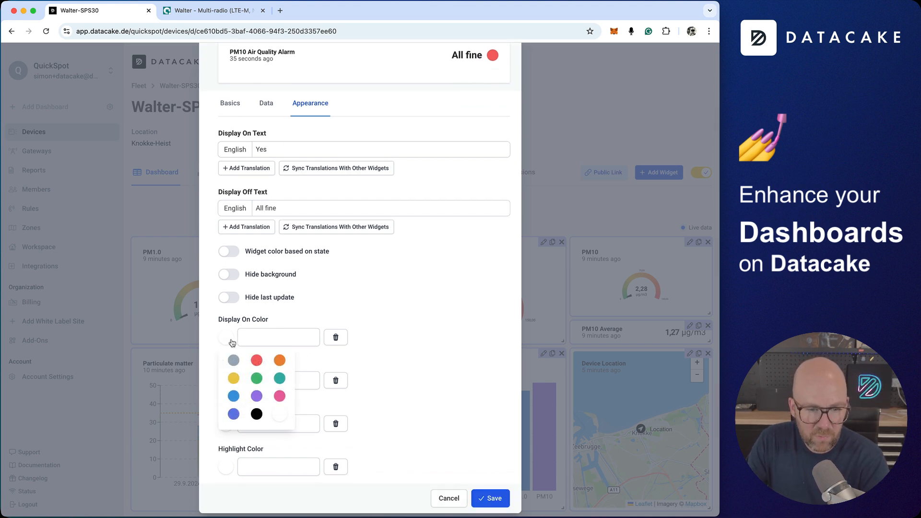
left_click(256, 361)
left_click(226, 383)
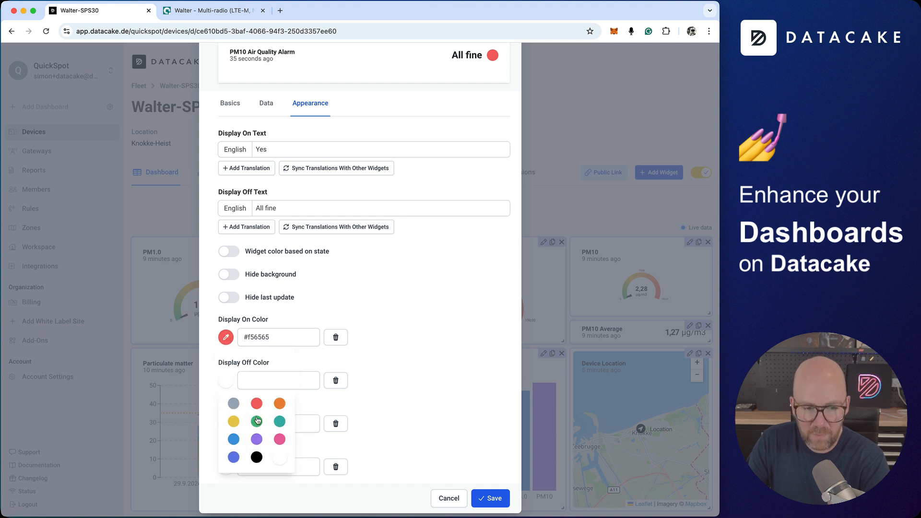
left_click(257, 421)
scroll(427, 372, "up", 3)
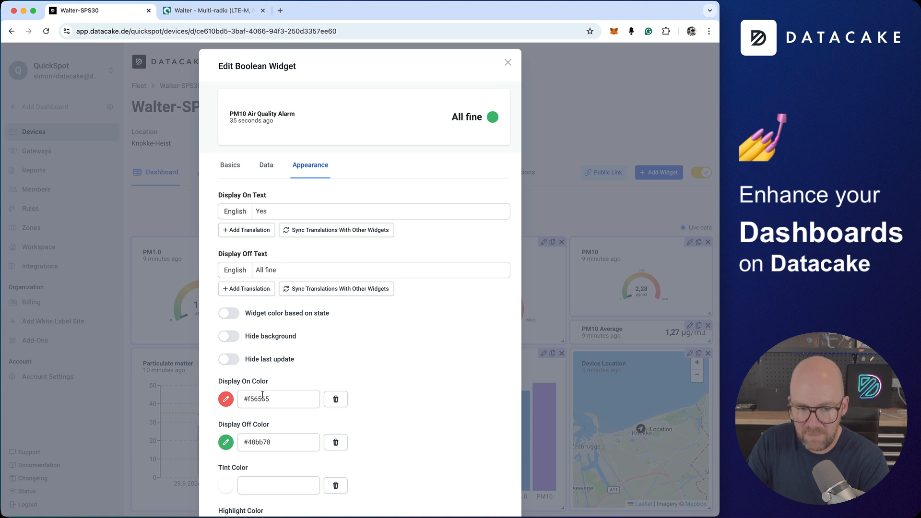
scroll(437, 433, "down", 2)
scroll(436, 434, "up", 2)
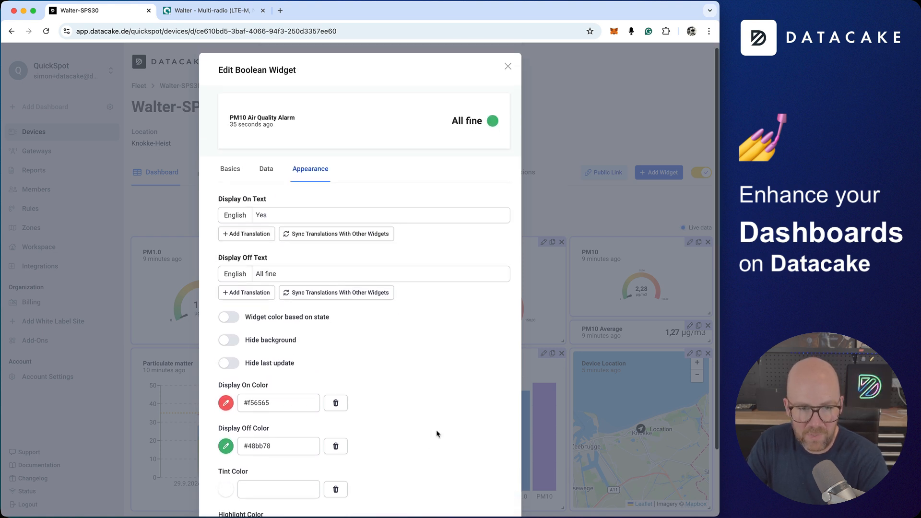
Step: Preview the Boolean widget with its color based on state, switch that option back off, and save the widget
left_click(234, 324)
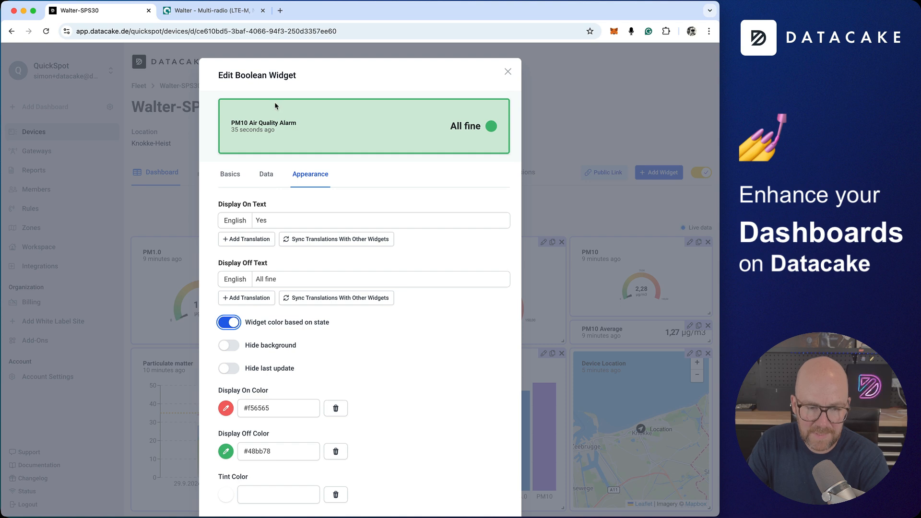
left_click(229, 324)
scroll(454, 415, "down", 3)
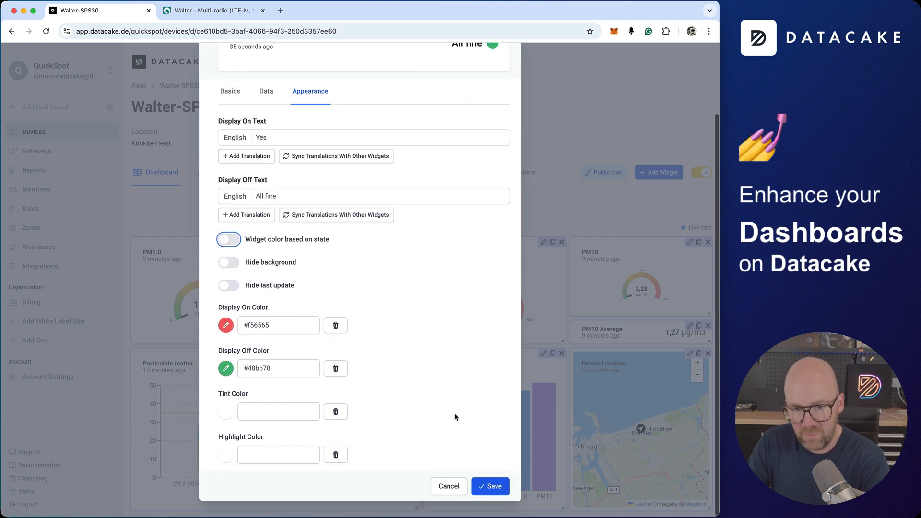
left_click(494, 486)
Step: Place the PM10 Air Quality Alarm widget above the PM1.0 and PM2.5 gauges, spanning both, and leave dashboard edit mode
left_click_drag(249, 383, 250, 263)
left_click_drag(317, 282, 404, 284)
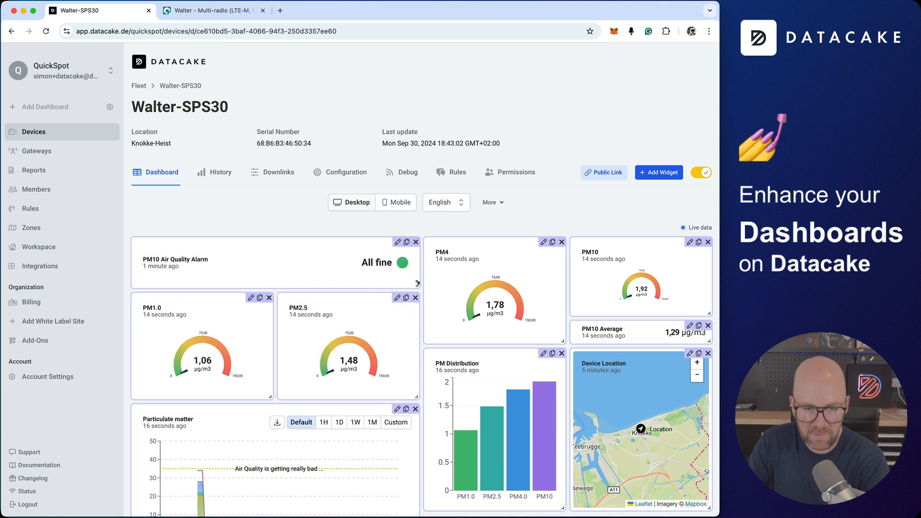
left_click(700, 173)
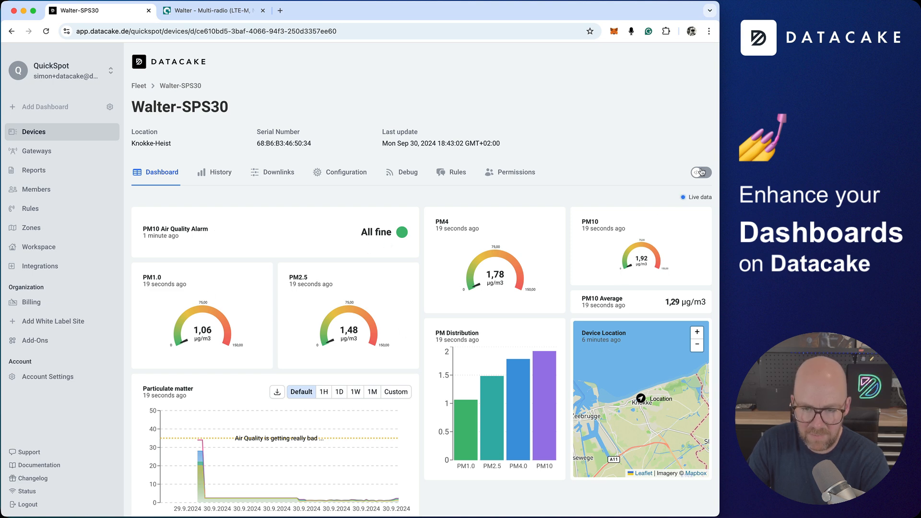
Step: Reopen the dashboard for editing, move the PM10 Air Quality Alarm widget above the PM4 and PM10 gauges, and finish editing
left_click(700, 172)
left_click_drag(549, 256, 615, 254)
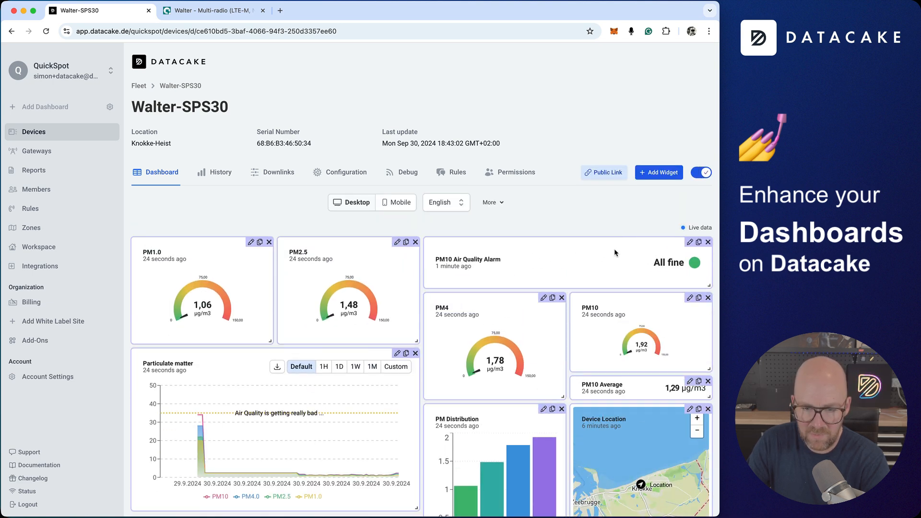
left_click(705, 172)
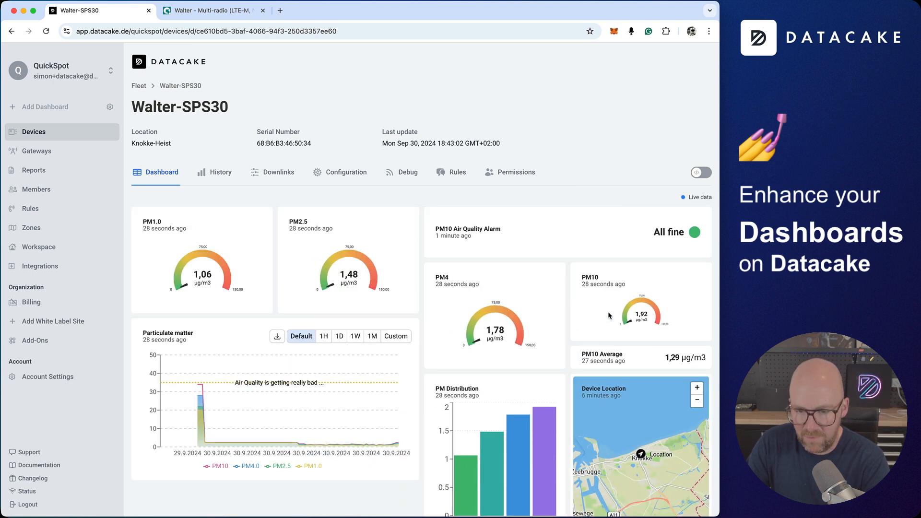
Step: Reopen the dashboard for editing and add an Online status widget
left_click(705, 173)
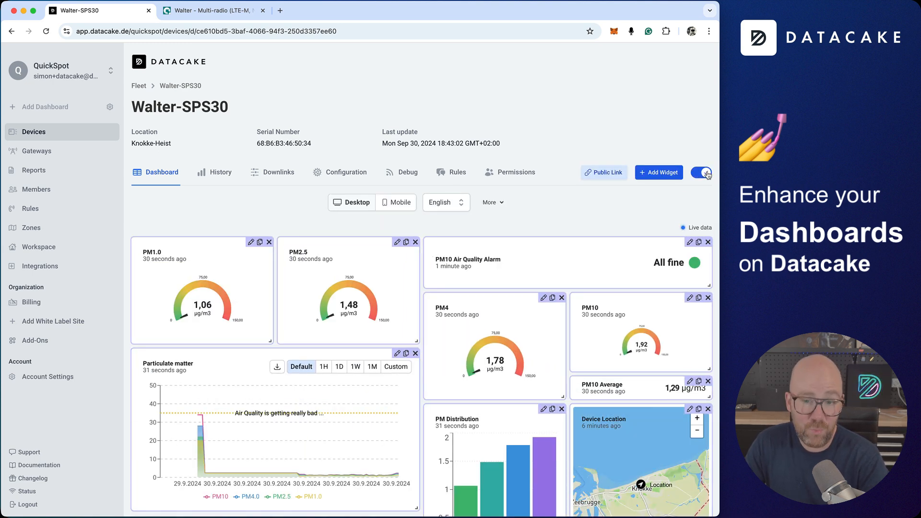
left_click(663, 173)
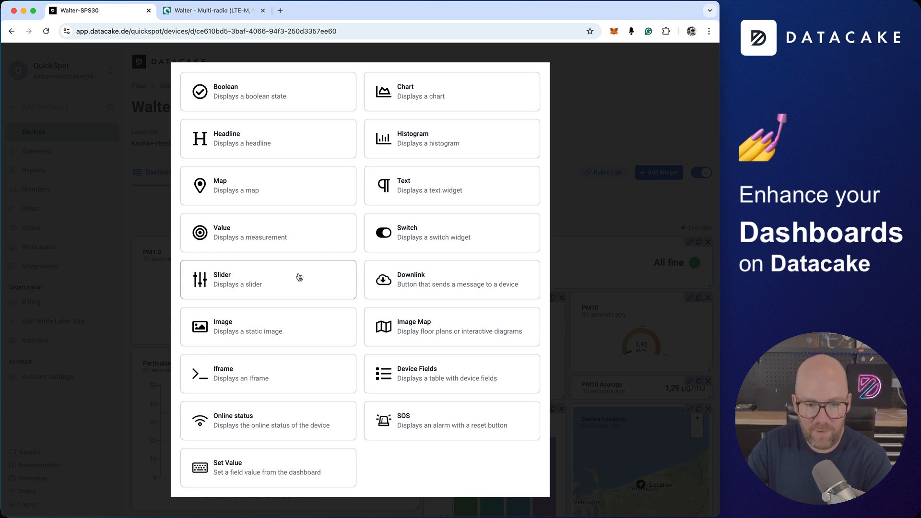
left_click(244, 417)
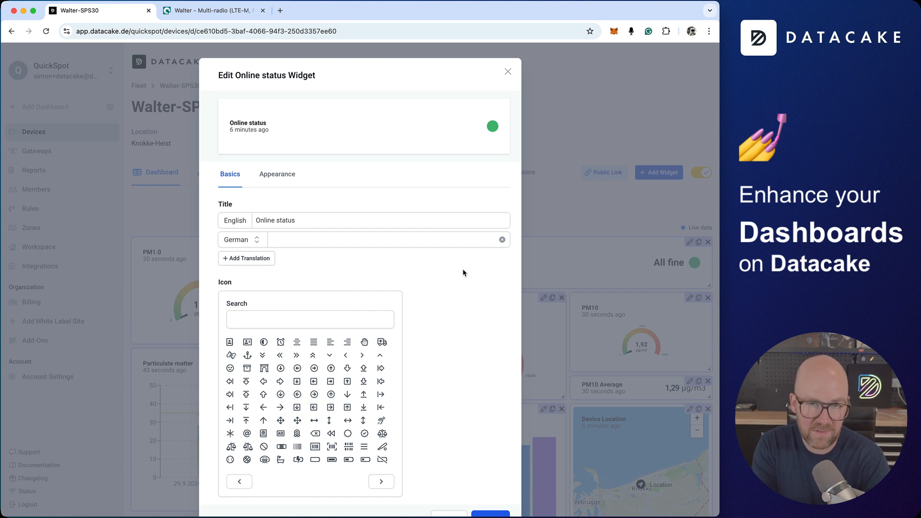
Step: Set the Online status widget's English display on text to "Online" and its display off text to "Offline"
left_click(286, 181)
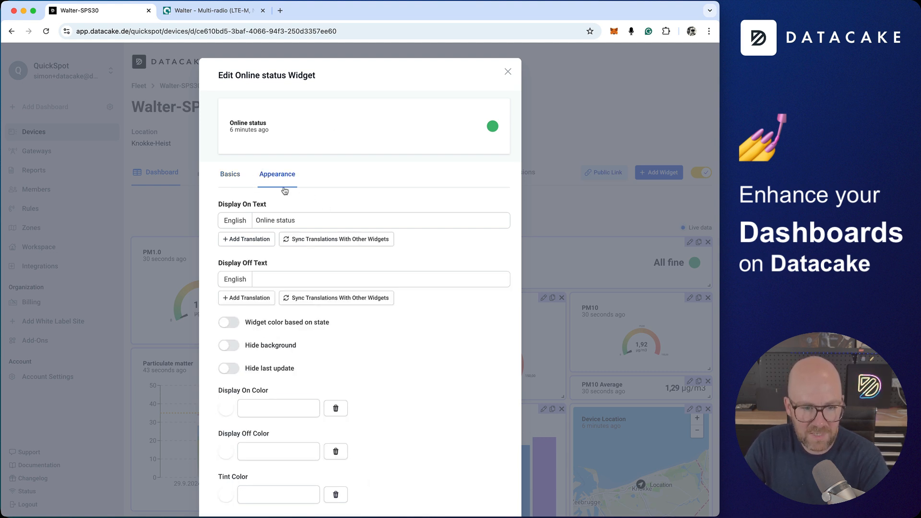
triple_click(308, 223)
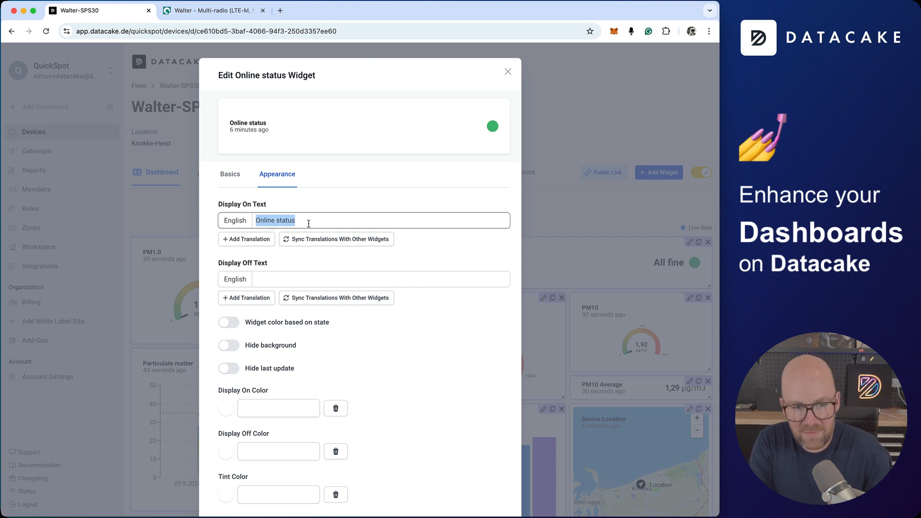
key("BackSpace")
type("Online")
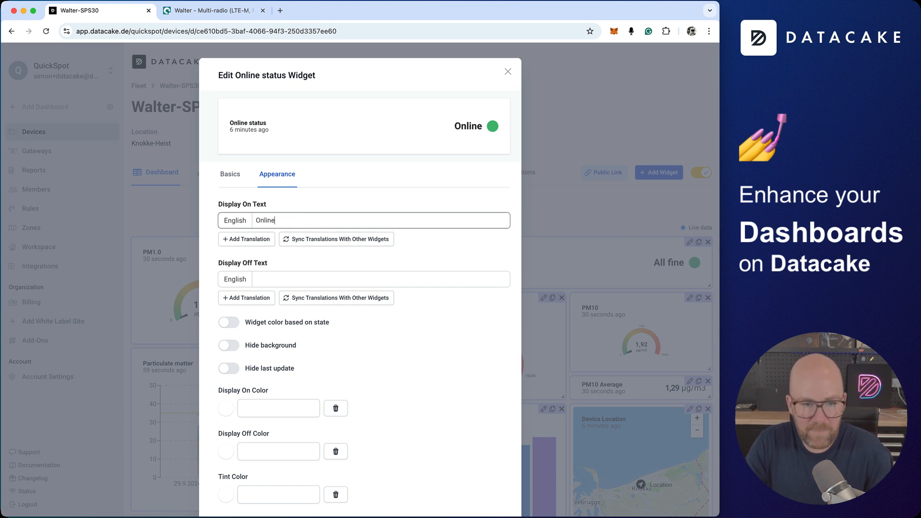
left_click(275, 280)
type("P")
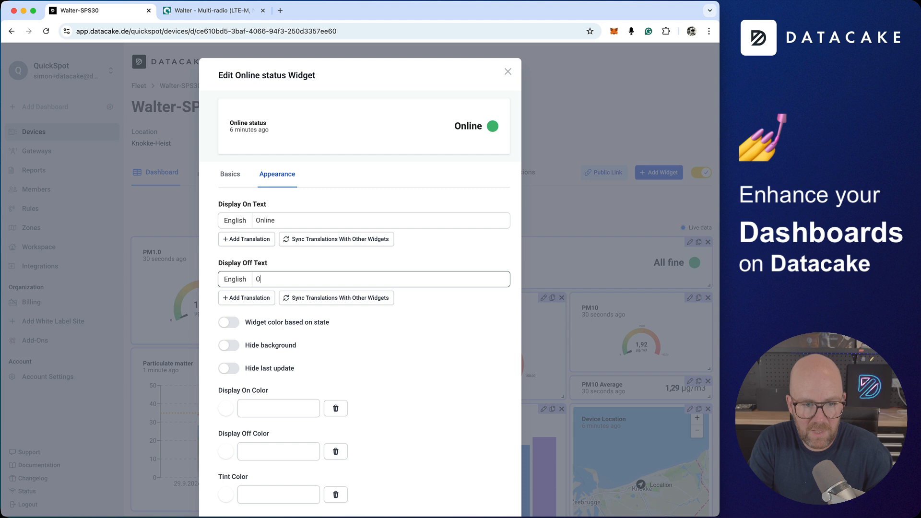
scroll(369, 399, "down", 3)
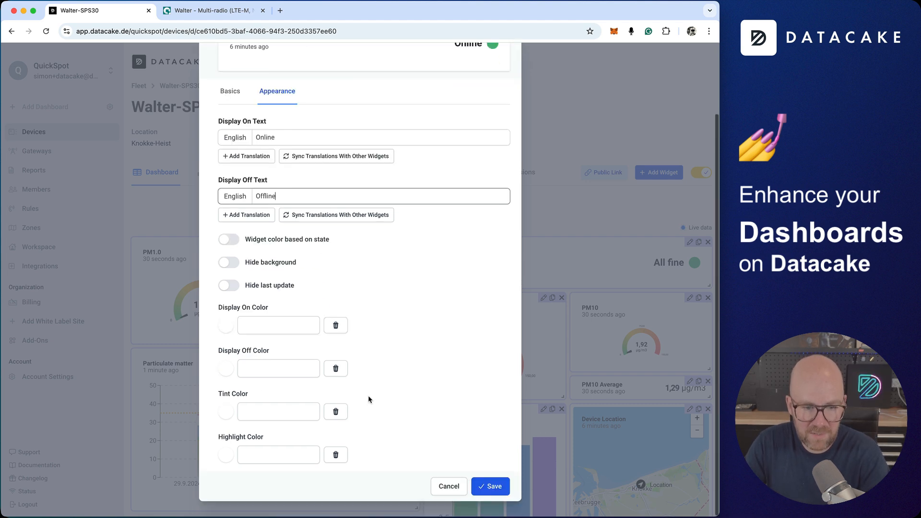
Step: Save the Online status widget beside the PM10 Air Quality Alarm widget and leave dashboard edit mode
left_click(475, 486)
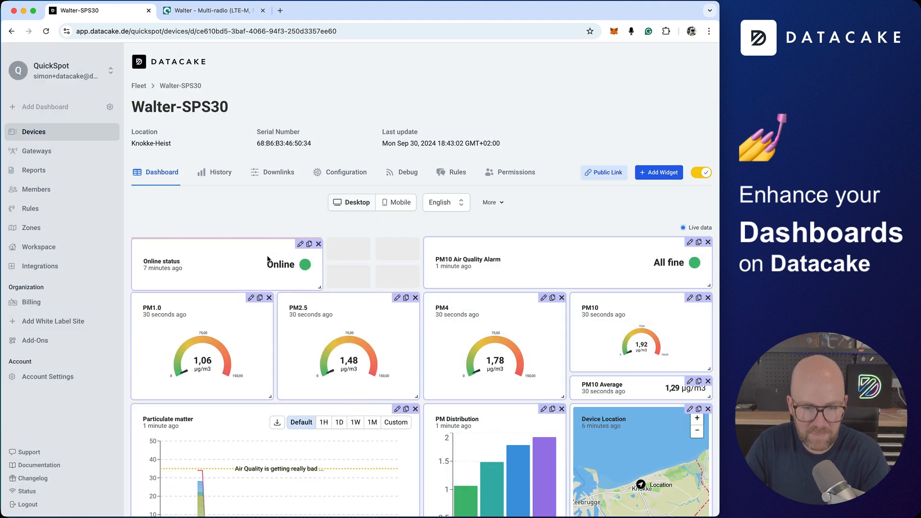
left_click(702, 173)
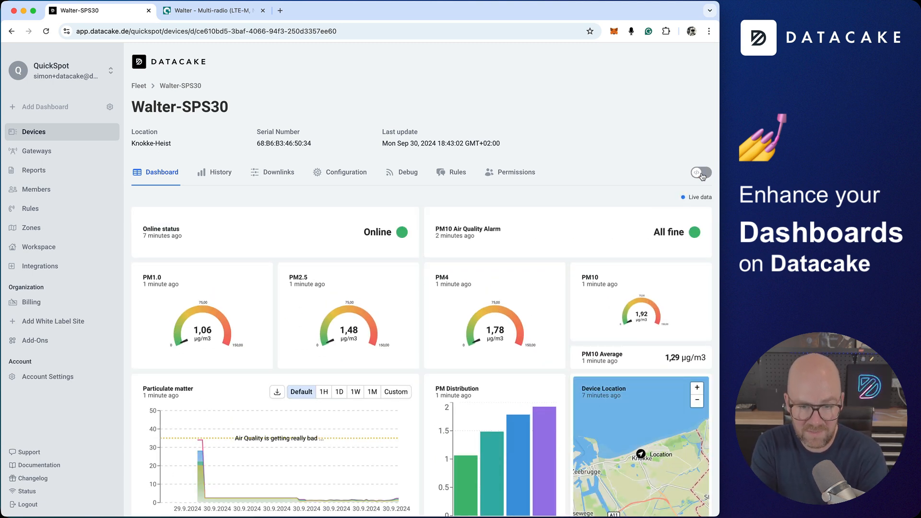
scroll(642, 171, "down", 1)
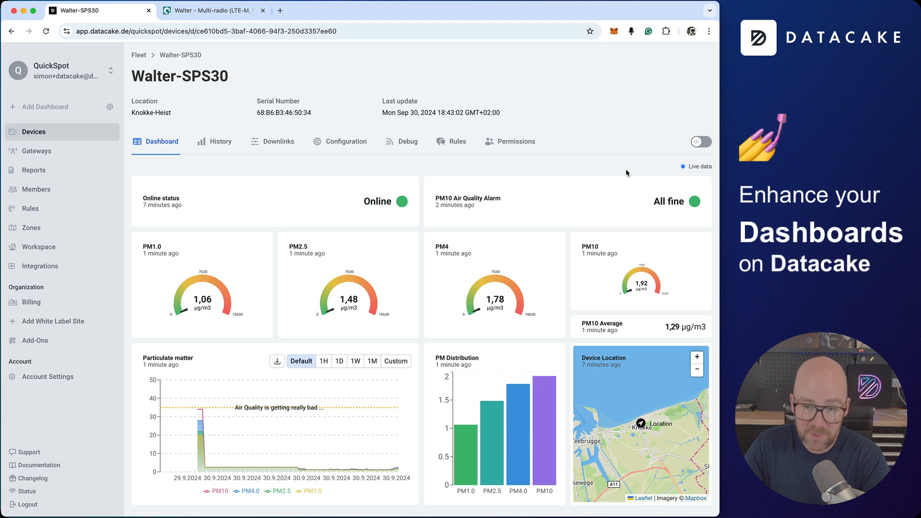
Step: Add a Headline widget to the dashboard with the English title "Status Values"
left_click(702, 142)
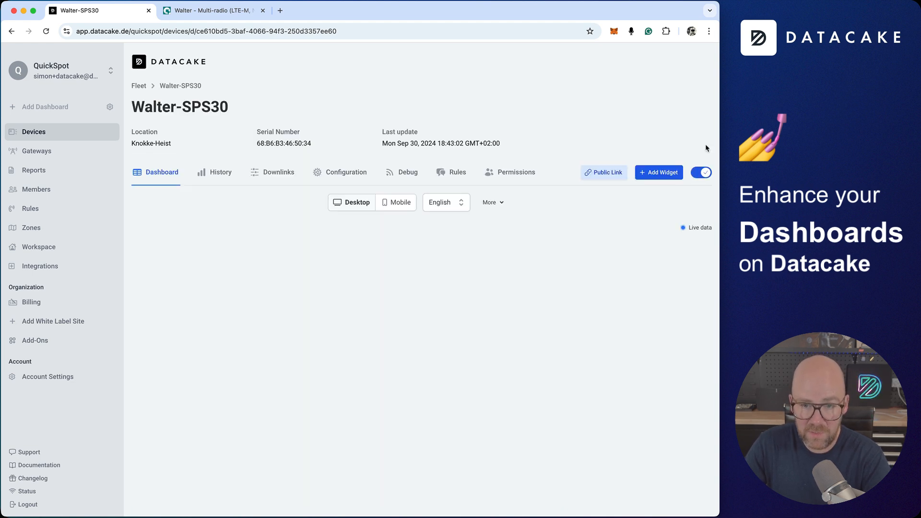
left_click(658, 175)
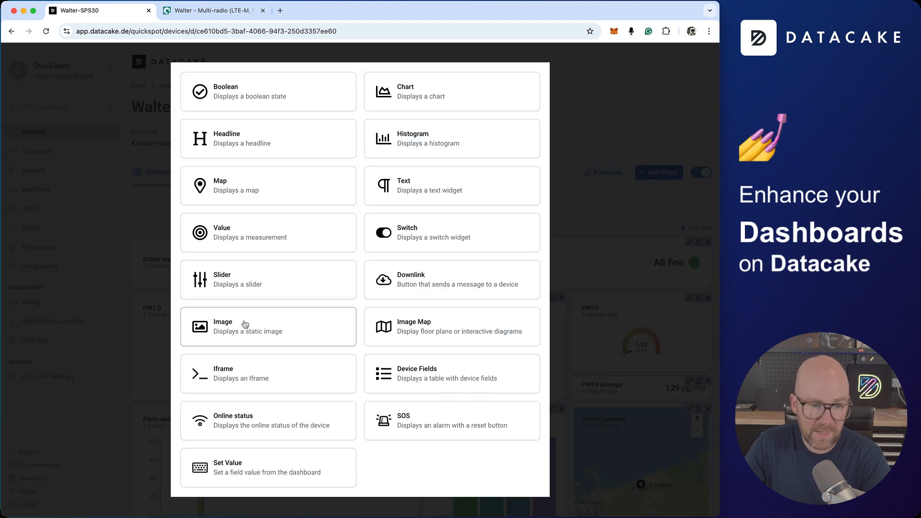
left_click(318, 144)
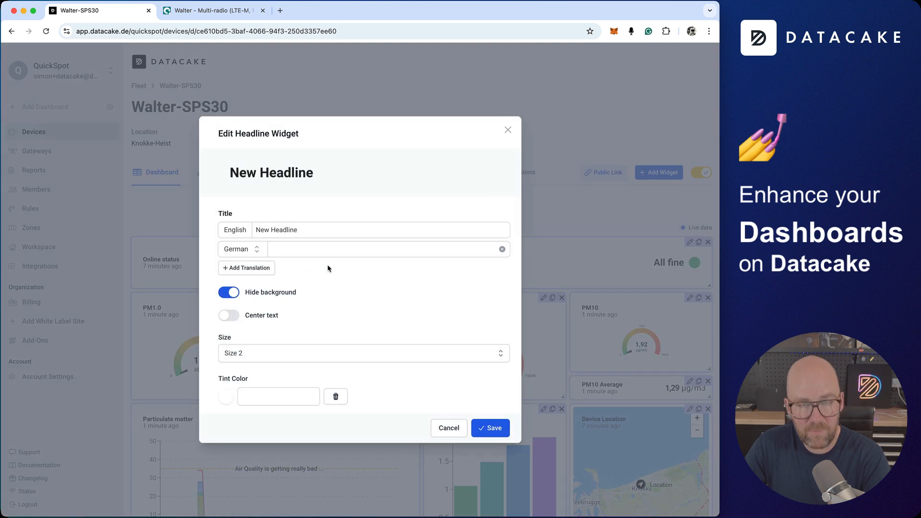
triple_click(360, 223)
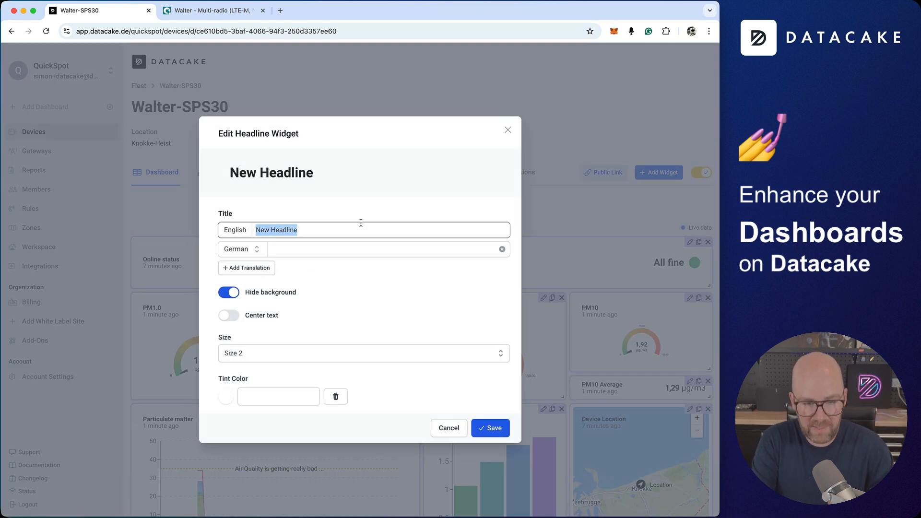
type("Status Values")
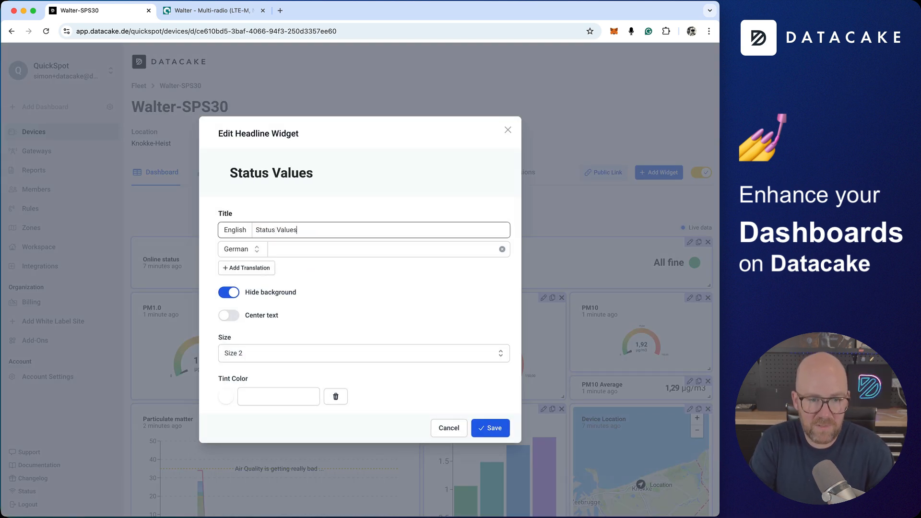
Step: Set the headline's size to Size 3 and its tint color to the semi-transparent blue #4299e144
left_click(243, 357)
left_click(247, 380)
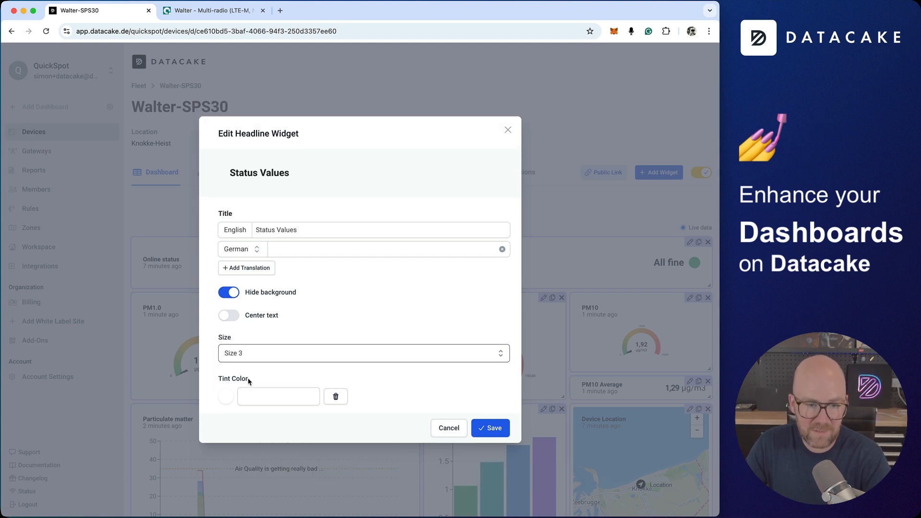
left_click(225, 397)
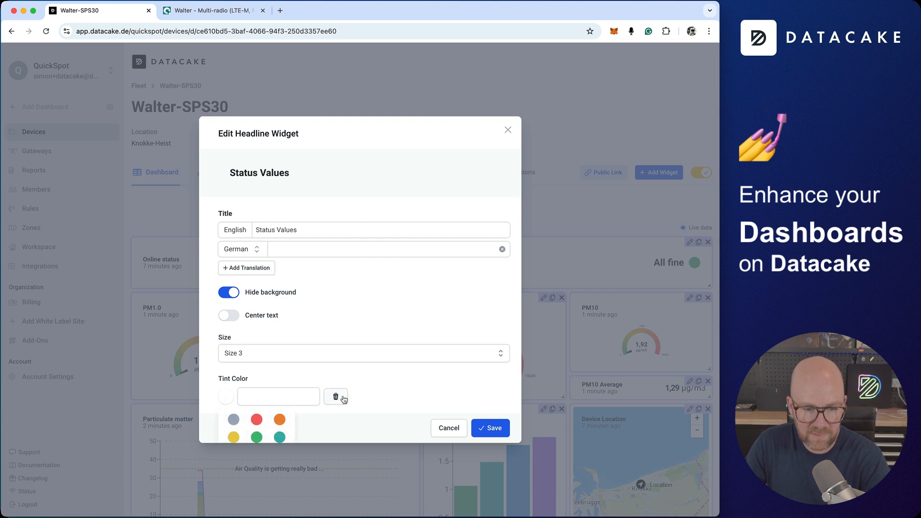
scroll(283, 405, "down", 1)
left_click(232, 414)
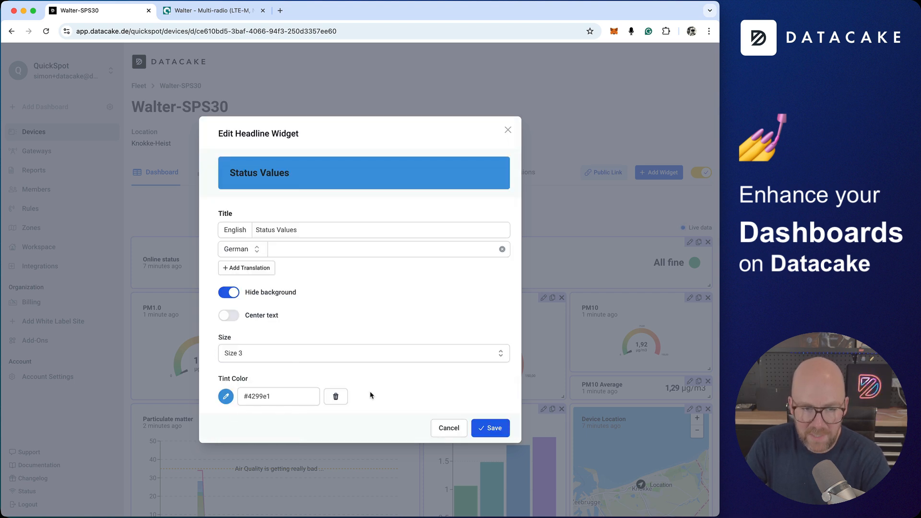
left_click(297, 397)
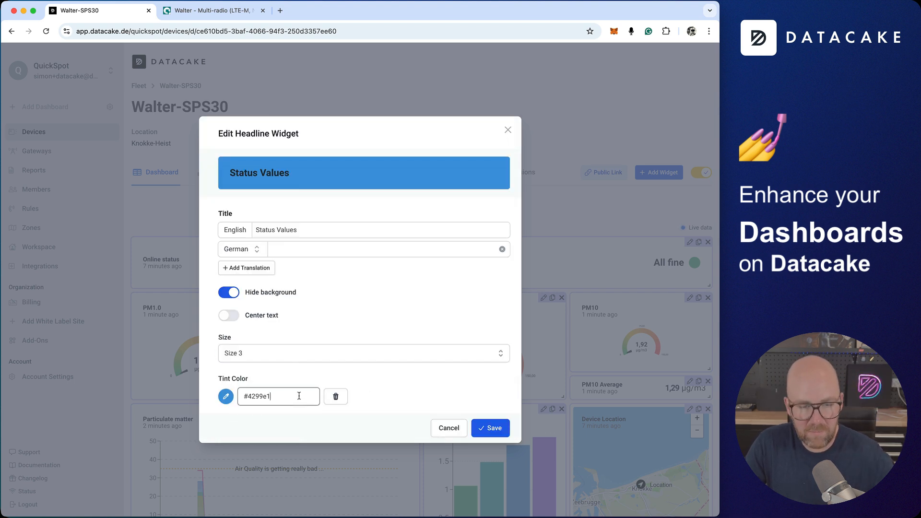
type("44")
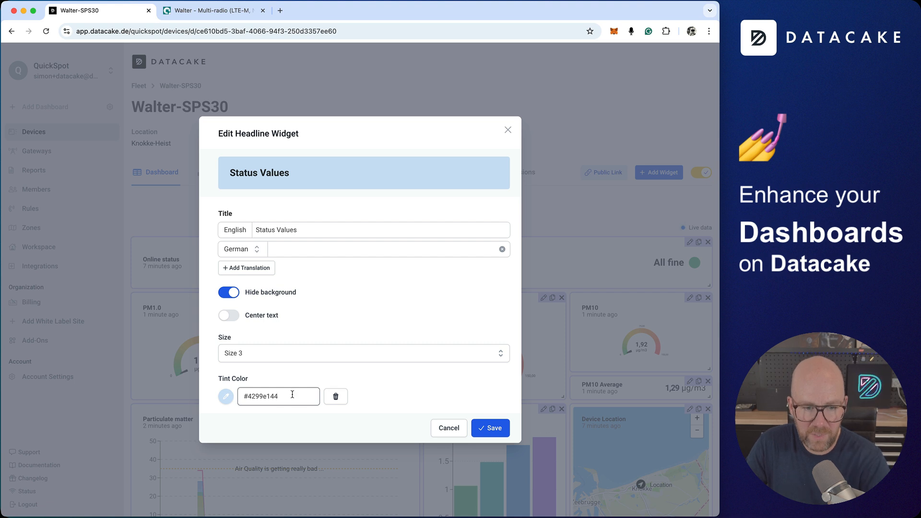
Step: Save the headline with Hide background turned off and stretch it across the full width at the top of the dashboard
left_click(228, 294)
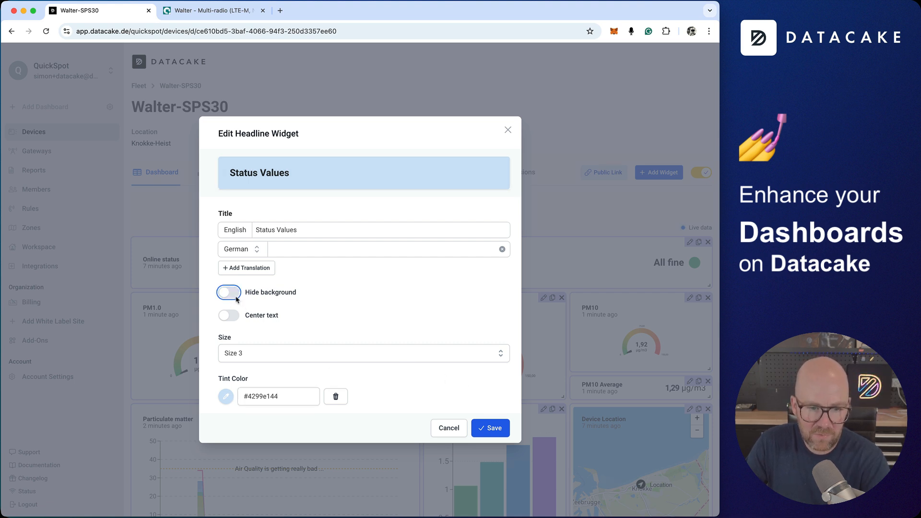
left_click(490, 428)
left_click_drag(251, 234, 250, 234)
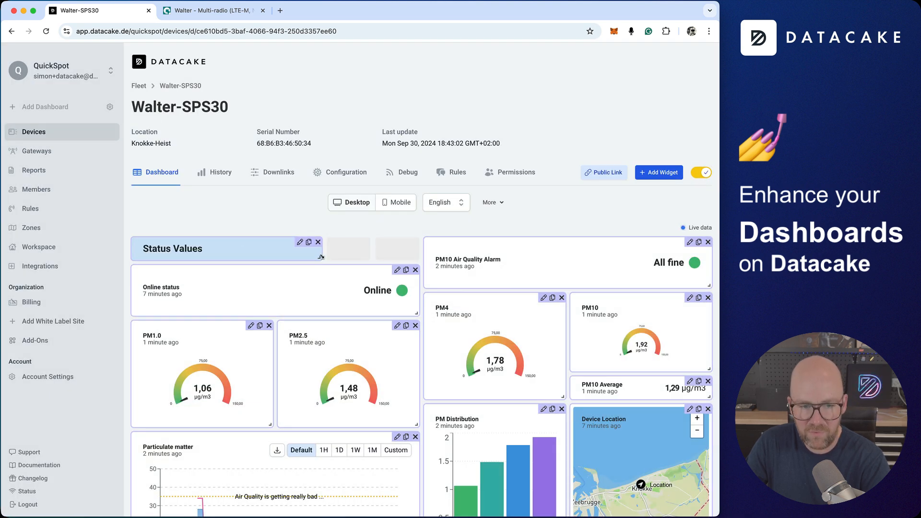
left_click_drag(324, 258, 703, 254)
Step: Duplicate the Status Values headline and place the copy between the status widgets and the PM gauges
left_click(698, 244)
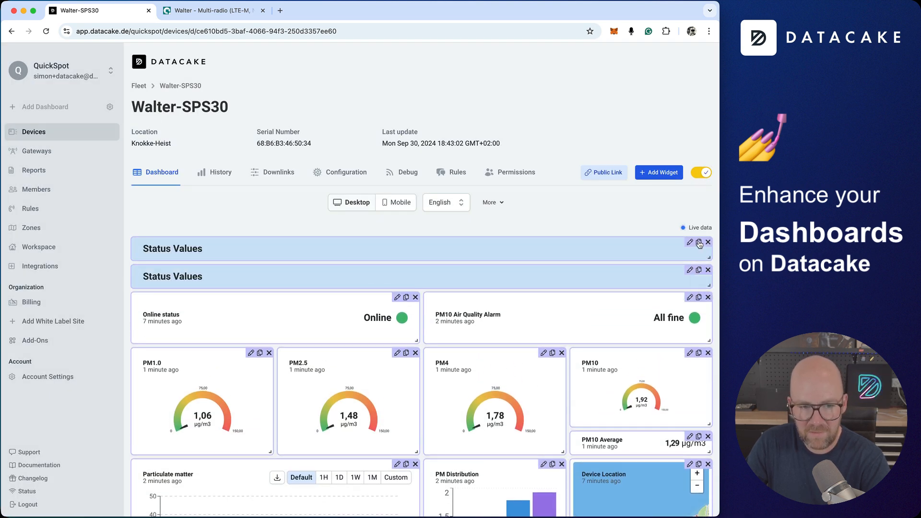
left_click_drag(419, 277, 416, 365)
Step: Change the English title of the headline above the PM gauges to "Live Measurement Values" and save it
left_click(689, 325)
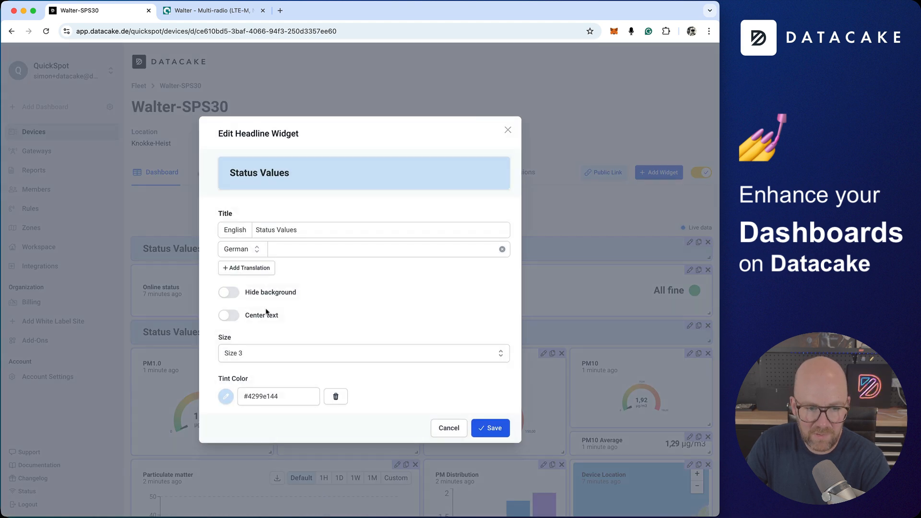
left_click(313, 230)
double_click(288, 229)
double_click(261, 230)
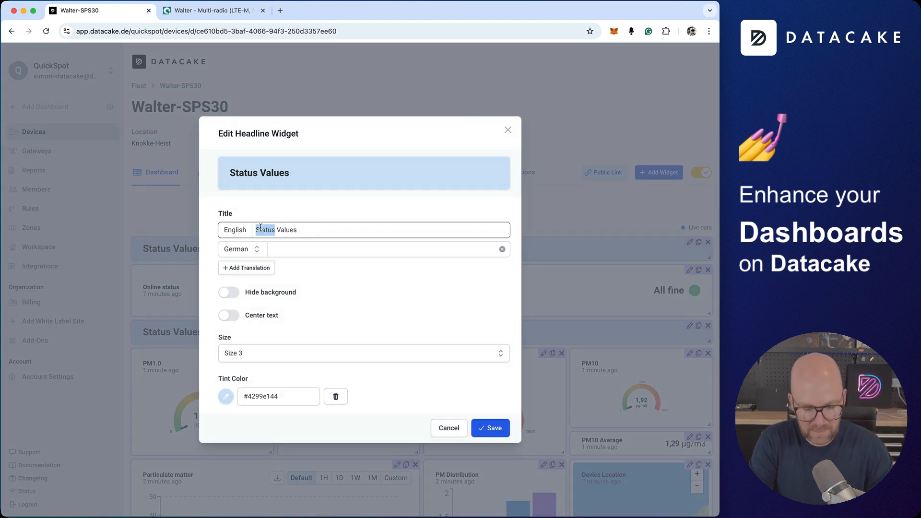
type("Live Meas")
type("urement")
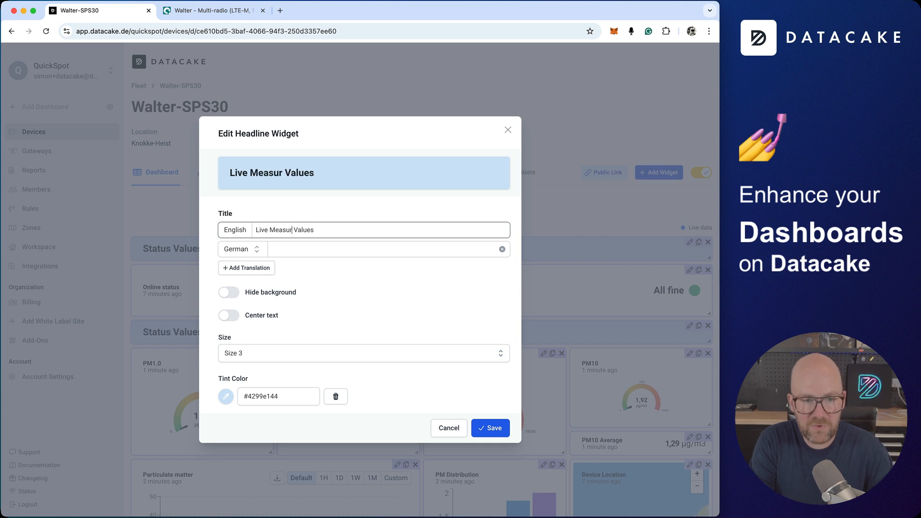
left_click(494, 428)
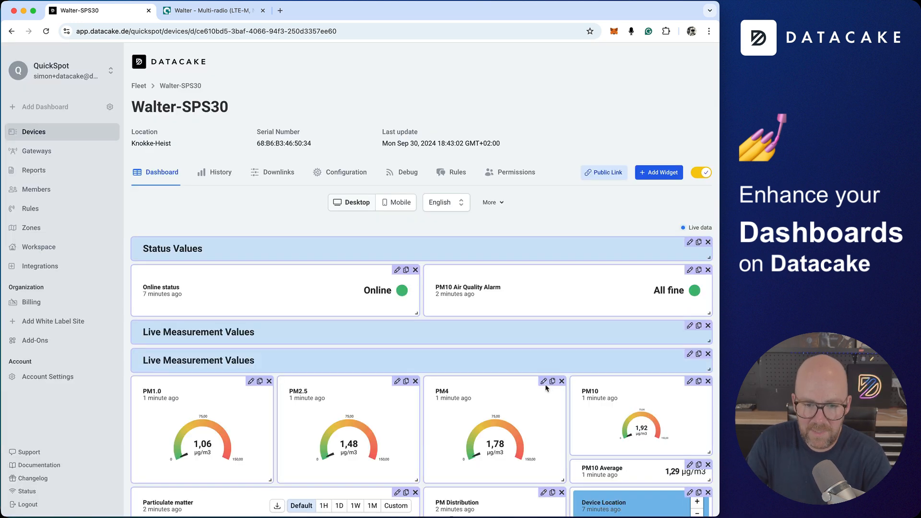
Step: Place a copy of the Live Measurement Values headline between the gauges and the charts, title it "Trends", and finish editing the dashboard
left_click(689, 466)
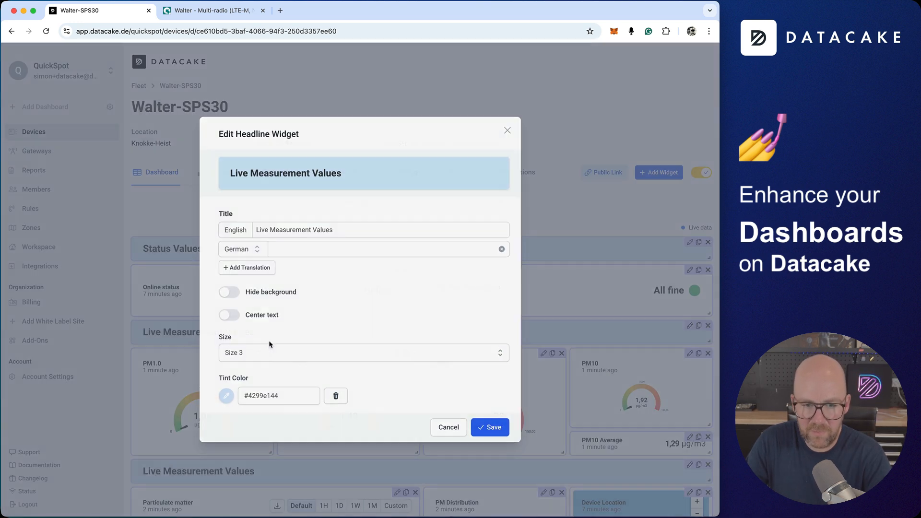
triple_click(288, 230)
type("Trends")
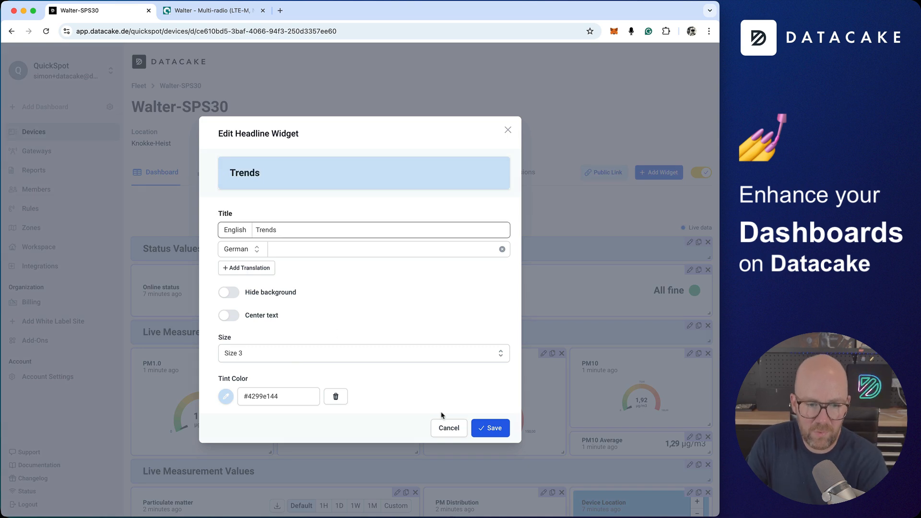
left_click(490, 428)
left_click(707, 175)
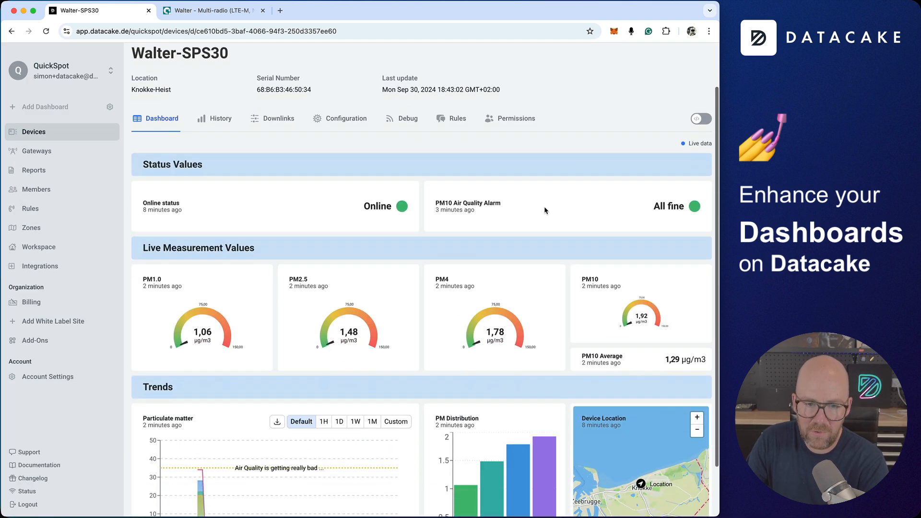
Step: Review the dashboard's Status Values, Live Measurement Values and Trends sections in normal view
scroll(431, 201, "down", 5)
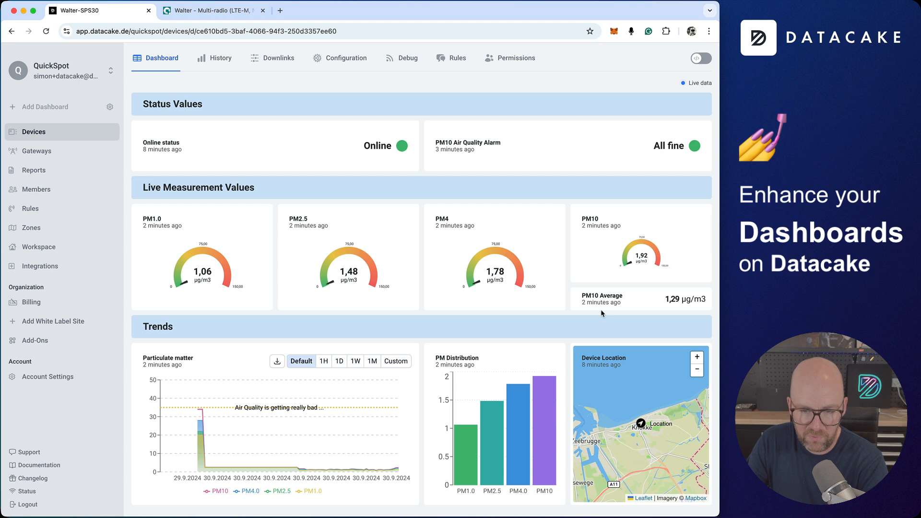
scroll(600, 314, "up", 1)
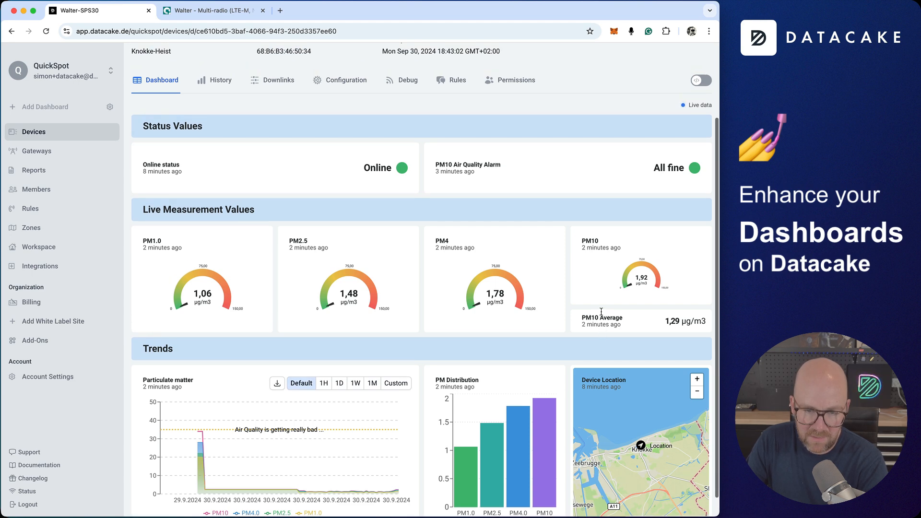
scroll(600, 314, "down", 1)
scroll(599, 315, "up", 2)
scroll(599, 315, "down", 2)
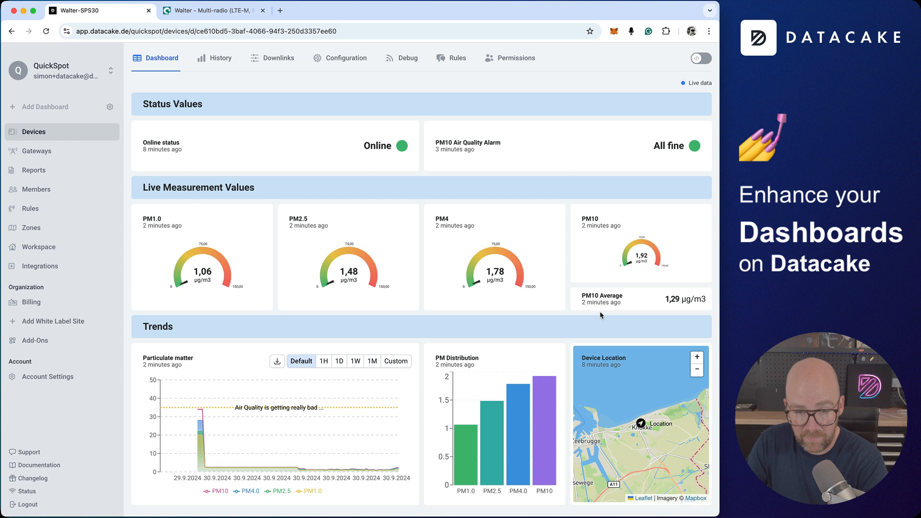
scroll(600, 315, "up", 5)
Step: Open the mobile dashboard for editing and override it with a version created from the desktop dashboard
left_click(706, 176)
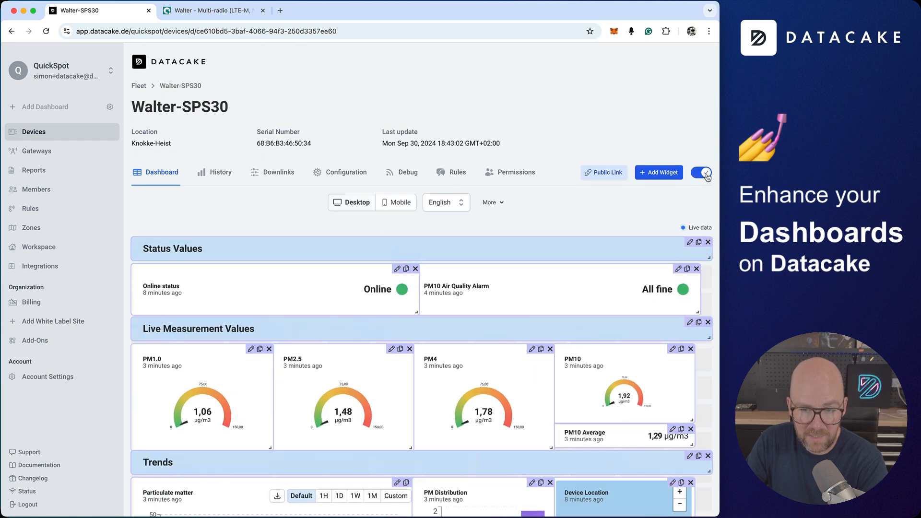
left_click(405, 209)
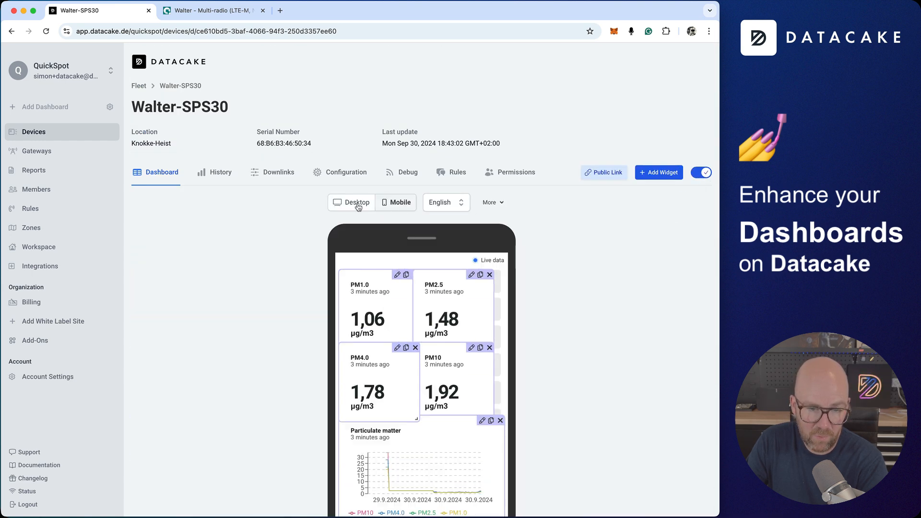
left_click(356, 206)
left_click(394, 207)
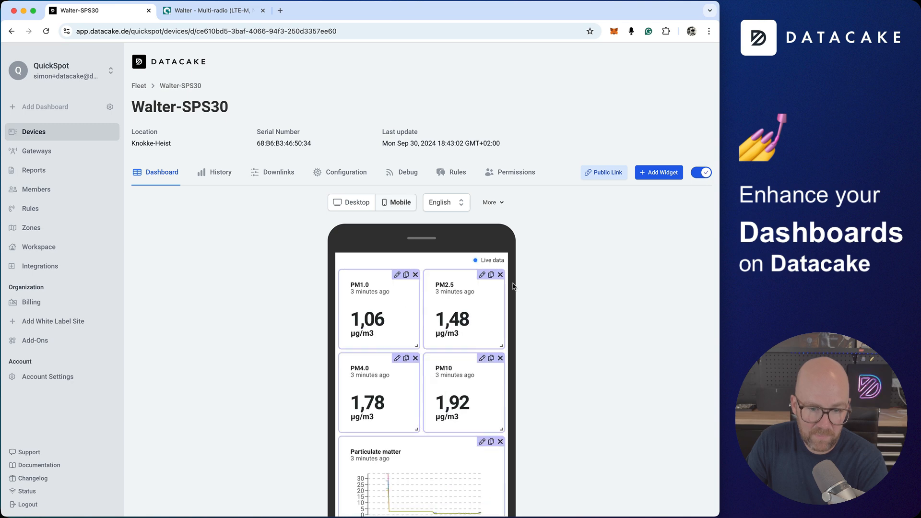
left_click(499, 203)
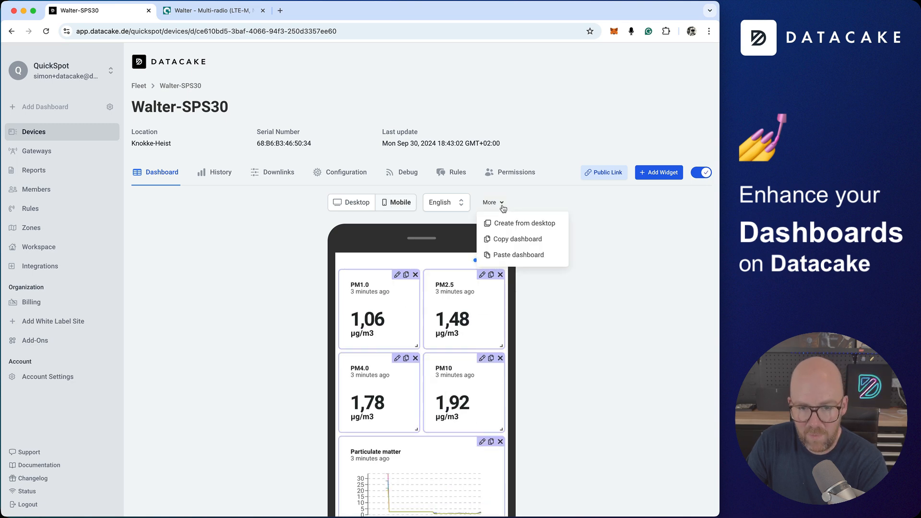
left_click(525, 230)
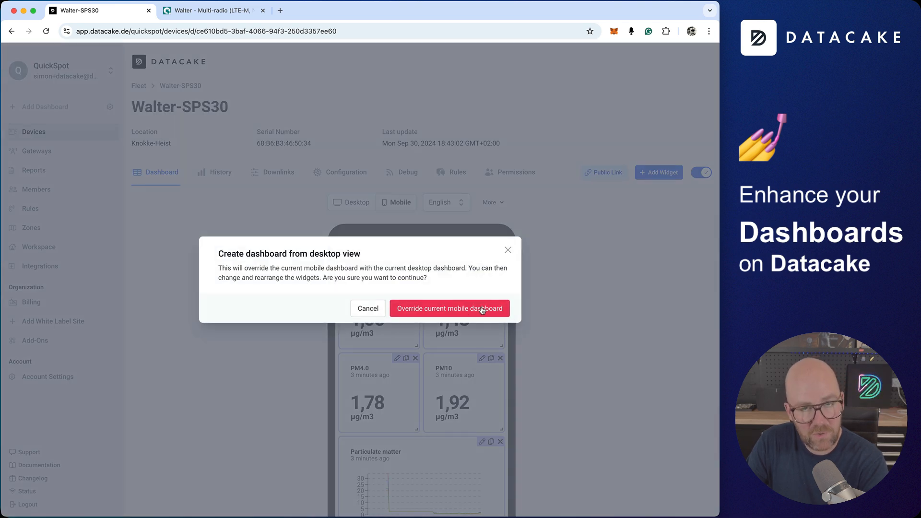
left_click(482, 309)
Step: Shrink the four PM gauges to half width on the mobile dashboard and arrange them in two rows: PM1.0, PM2.5 above PM4, PM10
scroll(566, 398, "down", 2)
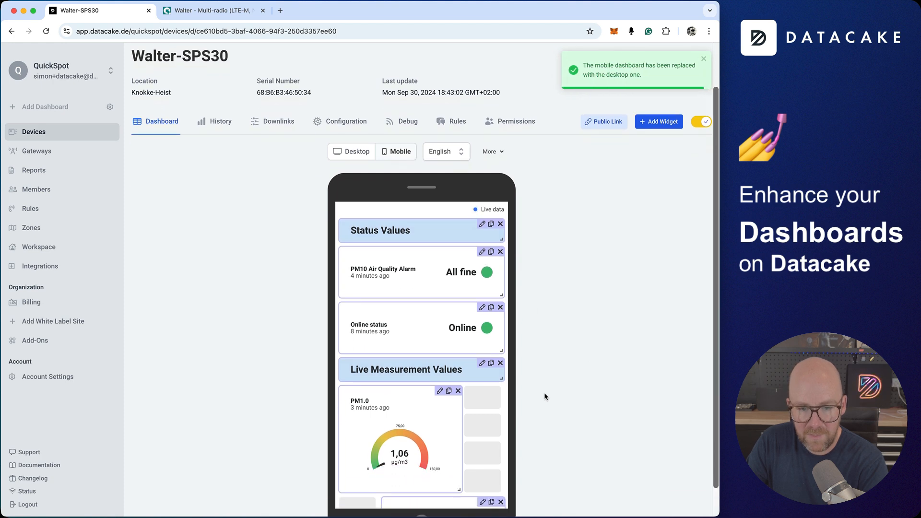
scroll(458, 412, "down", 3)
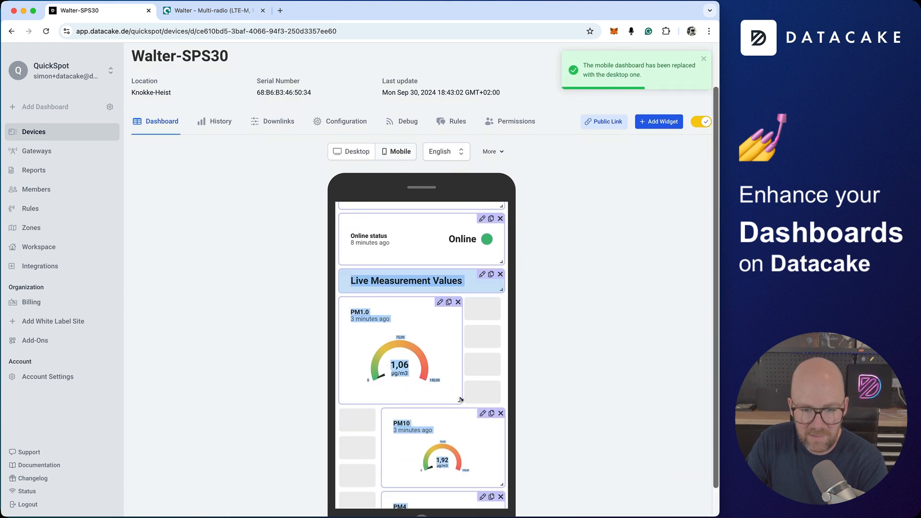
left_click_drag(459, 401, 422, 379)
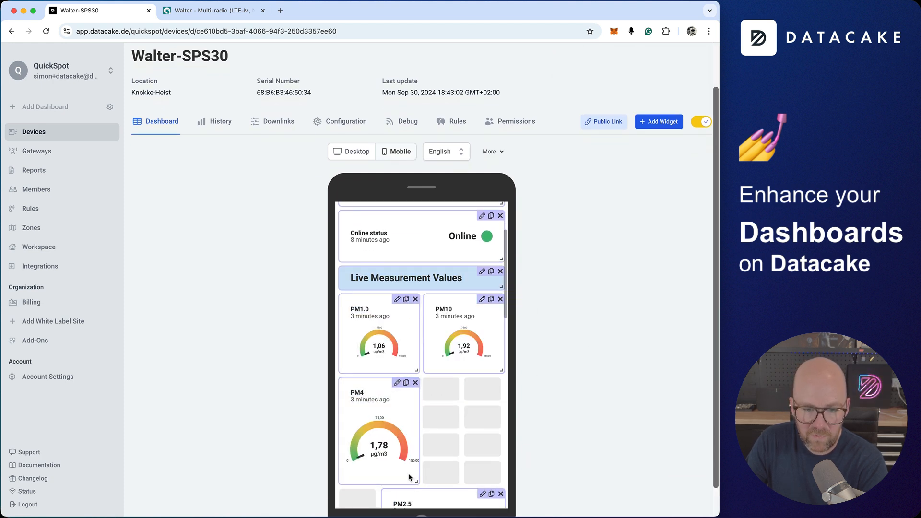
left_click_drag(416, 480, 418, 452)
left_click_drag(474, 486, 424, 475)
left_click_drag(384, 413, 471, 320)
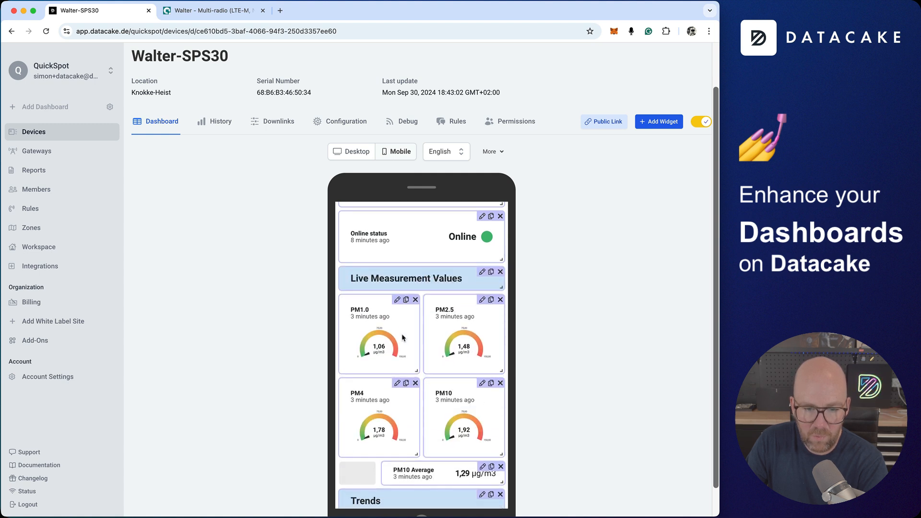
Step: Stretch the PM10 Average widget across the full width of the mobile dashboard, below the gauges
scroll(394, 297, "down", 1)
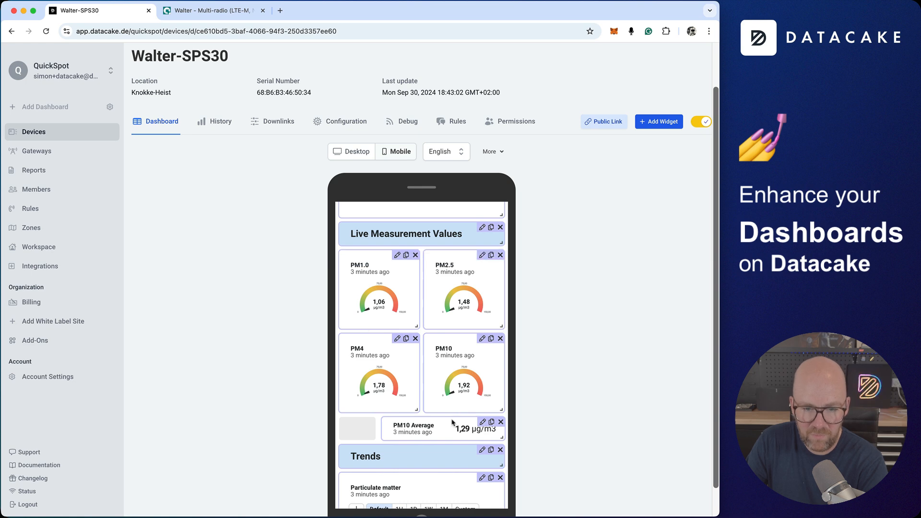
left_click_drag(450, 432, 489, 434)
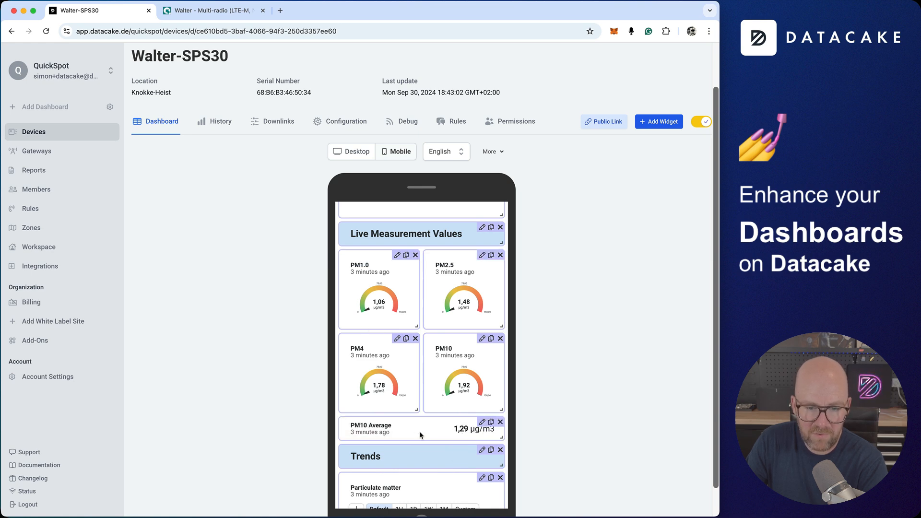
scroll(420, 435, "down", 10)
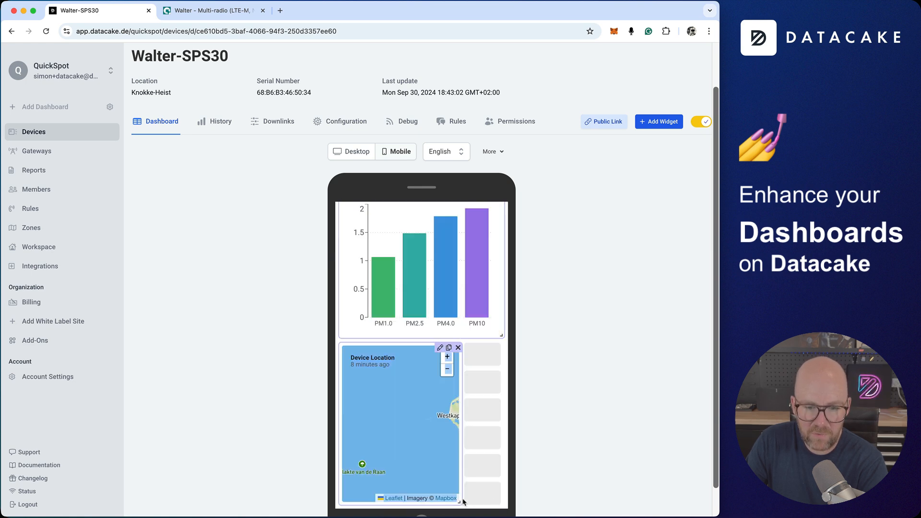
Step: Examine the public link's password and access mode options, and review the desktop dashboard outside edit mode
left_click(607, 122)
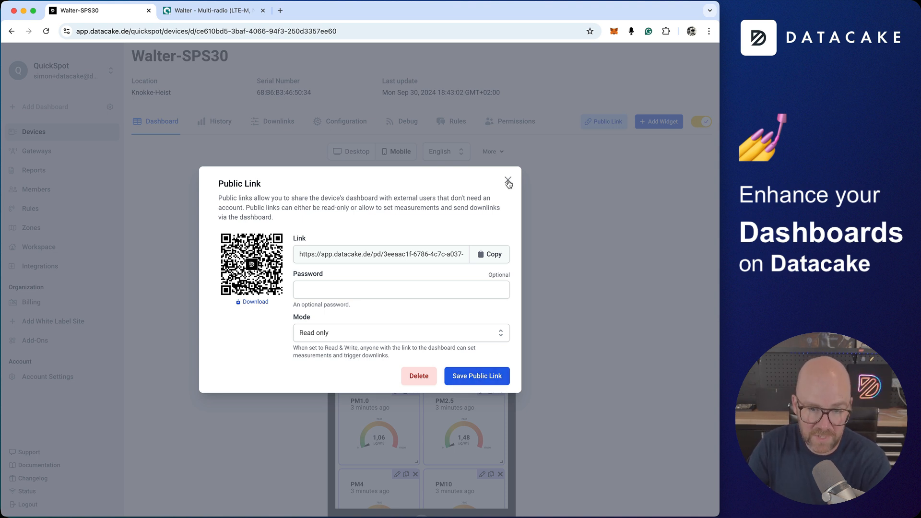
left_click(478, 375)
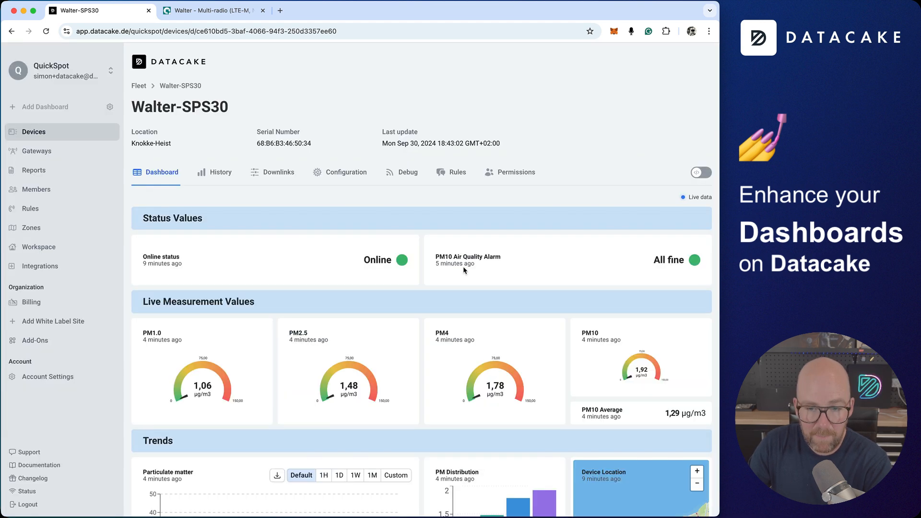
scroll(460, 277, "down", 3)
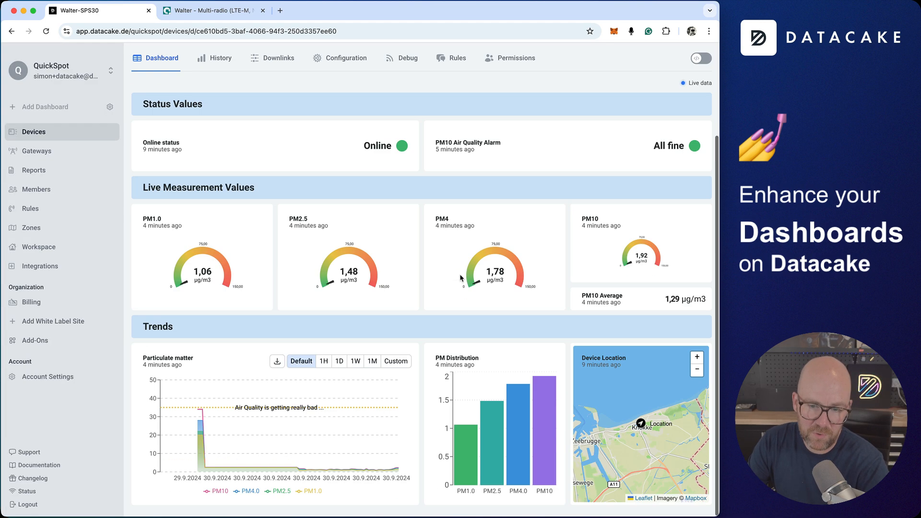
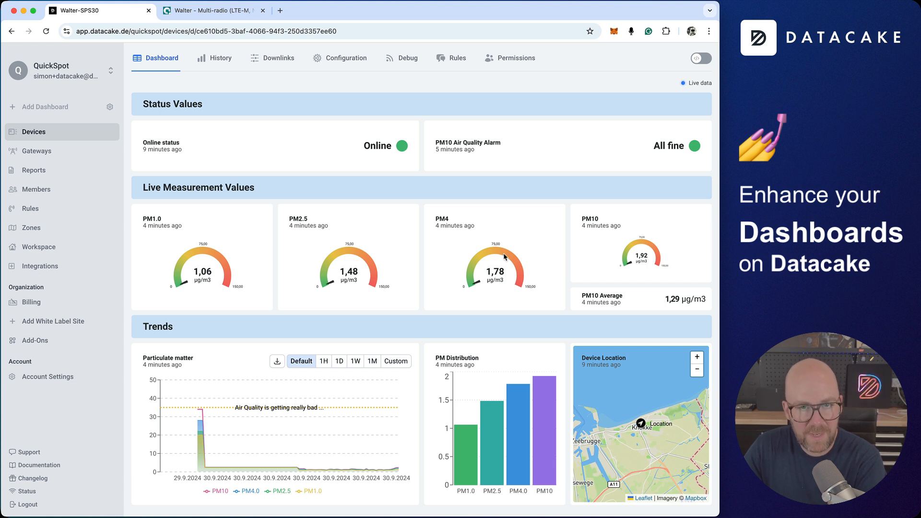
scroll(505, 257, "up", 3)
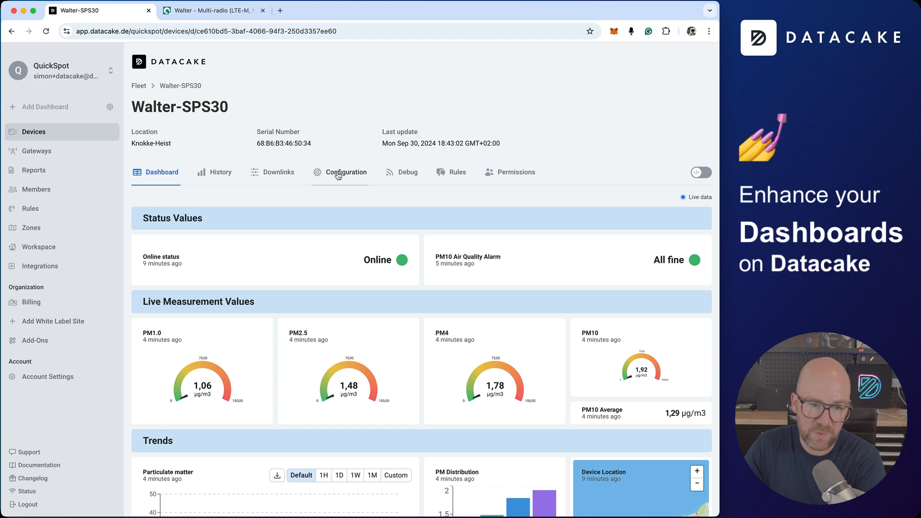
scroll(416, 283, "down", 3)
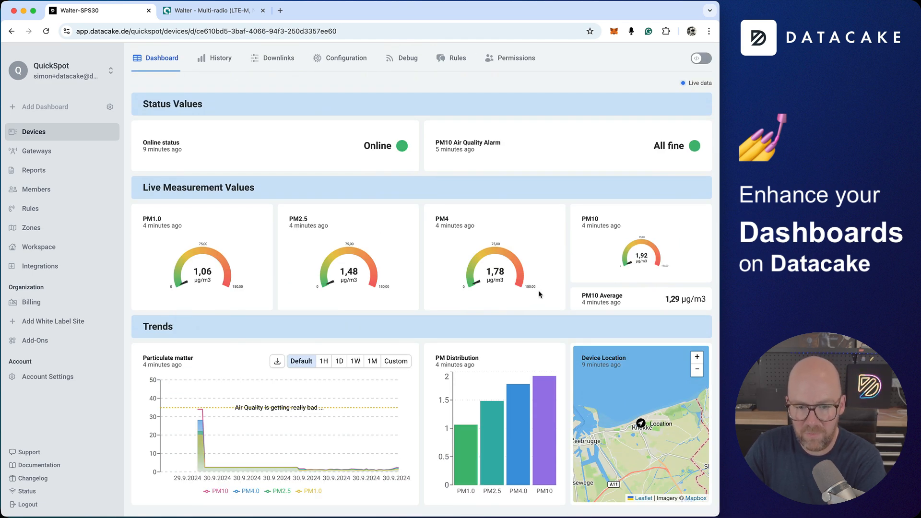
scroll(539, 293, "up", 3)
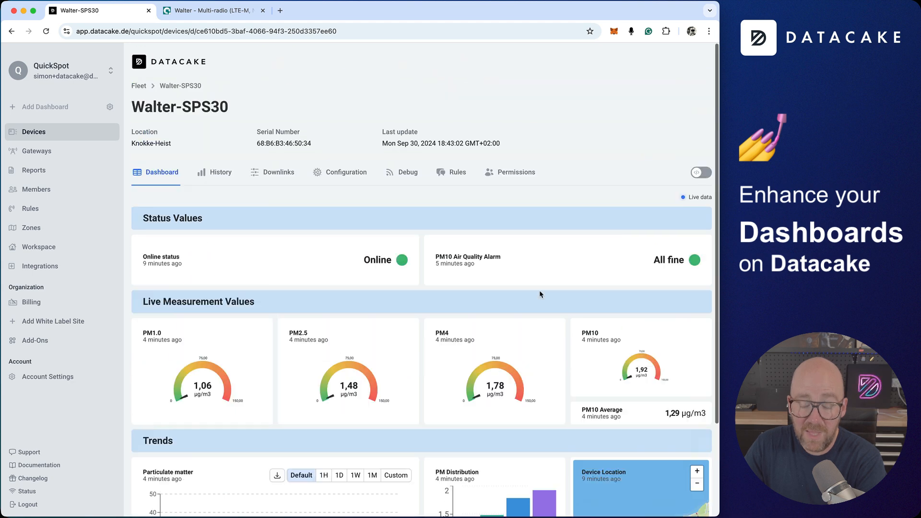
Step: Add a Device Fields widget to the desktop dashboard with all fields selected and save it
left_click(702, 172)
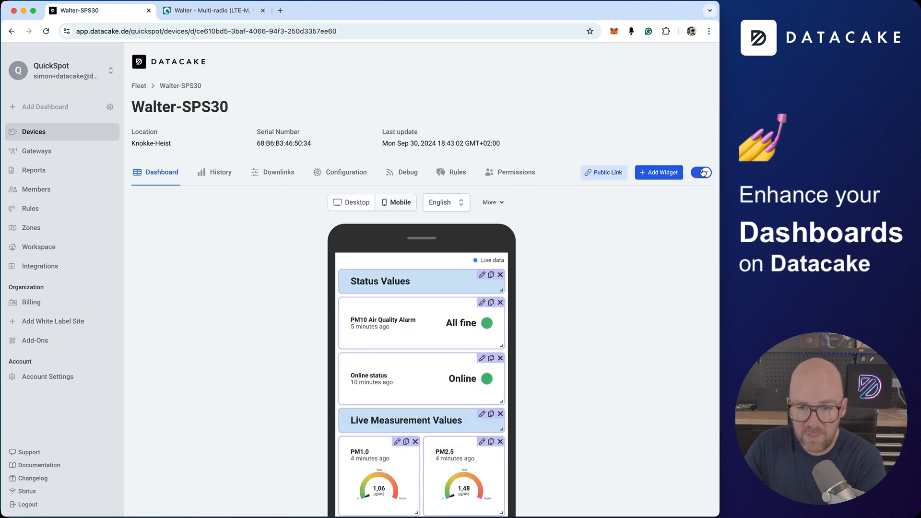
left_click(703, 173)
left_click(703, 173)
left_click(356, 202)
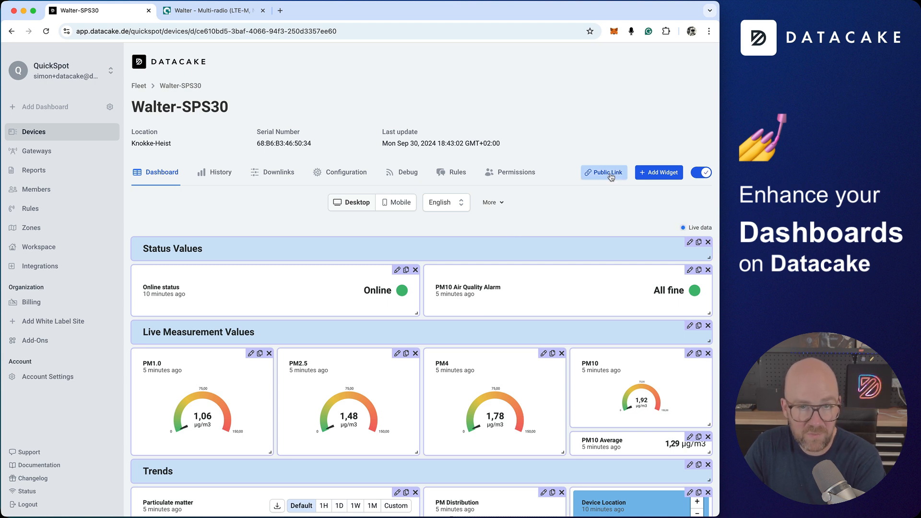
left_click(659, 173)
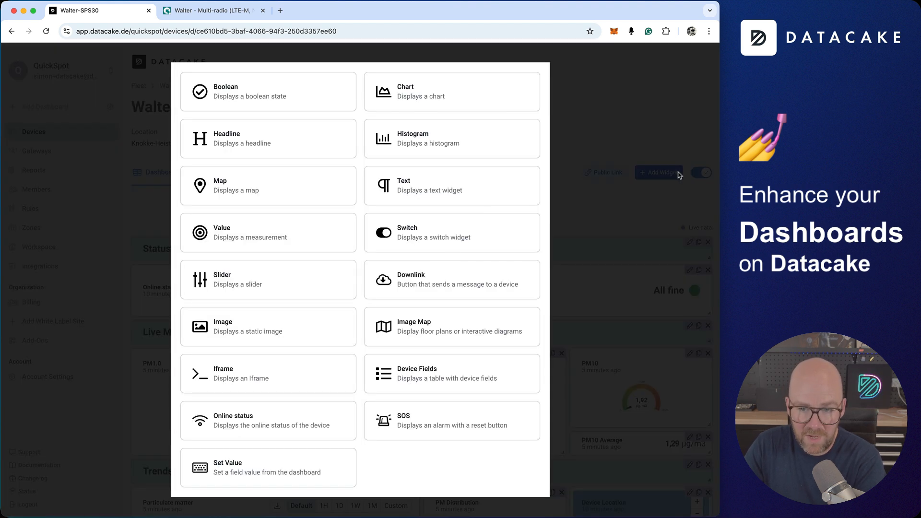
left_click(445, 372)
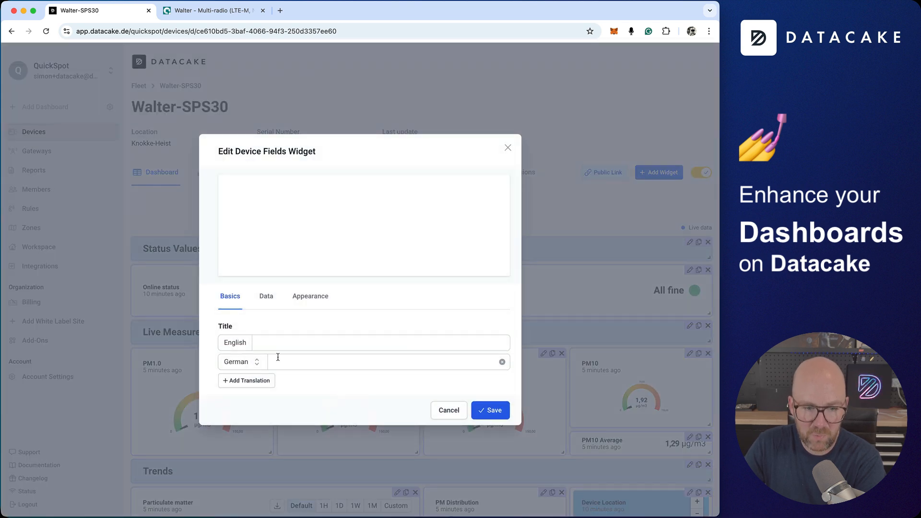
left_click(265, 296)
left_click(222, 308)
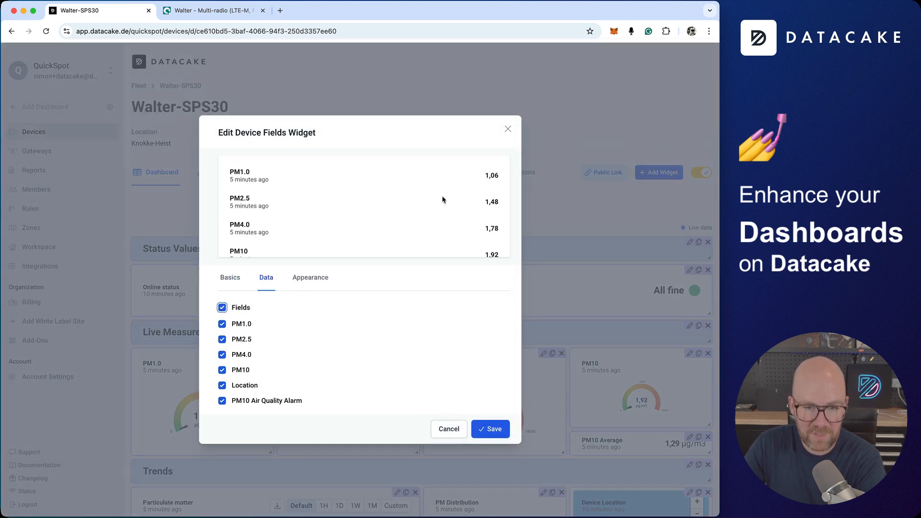
left_click(493, 428)
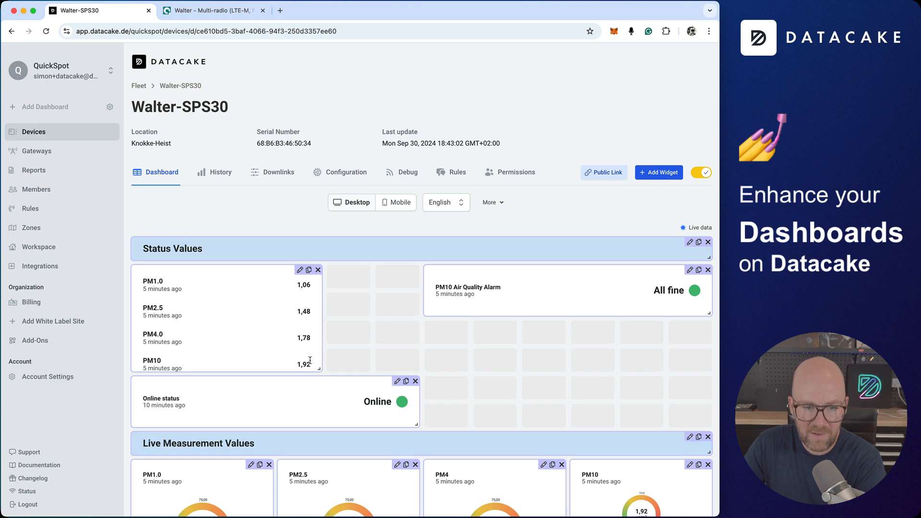
Step: Stretch the Device Fields widget across the full dashboard width, tall enough for all fields, and preview it outside edit mode
left_click_drag(314, 367, 525, 476)
left_click_drag(678, 457, 709, 457)
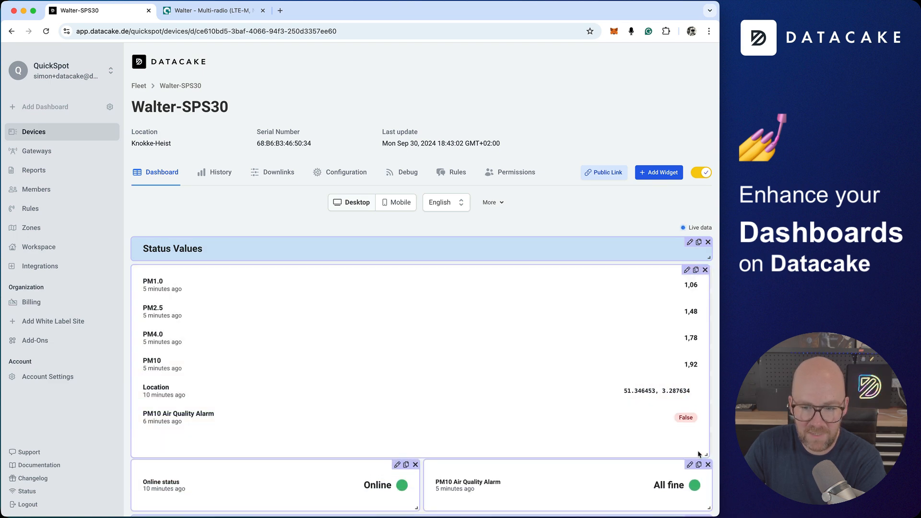
left_click(701, 173)
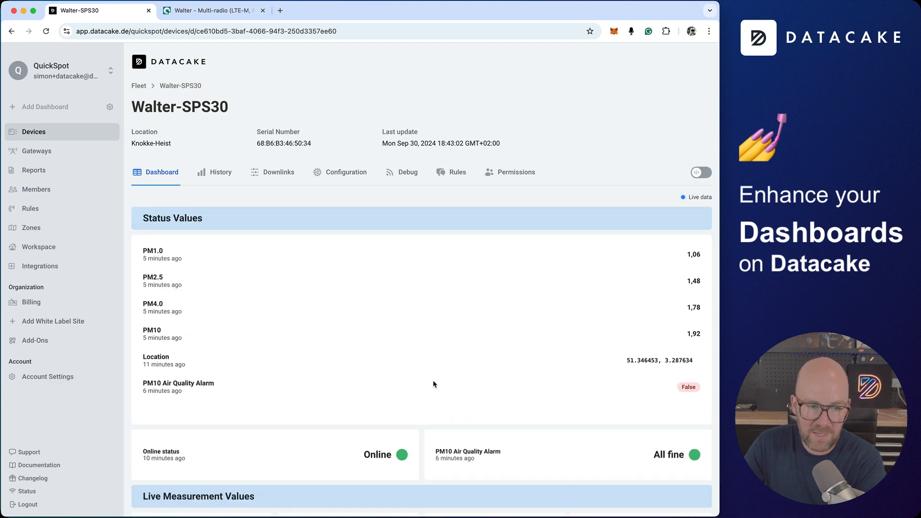
Step: Try out an Image widget that uses the device image on the desktop dashboard, widen it, and delete it
left_click(706, 173)
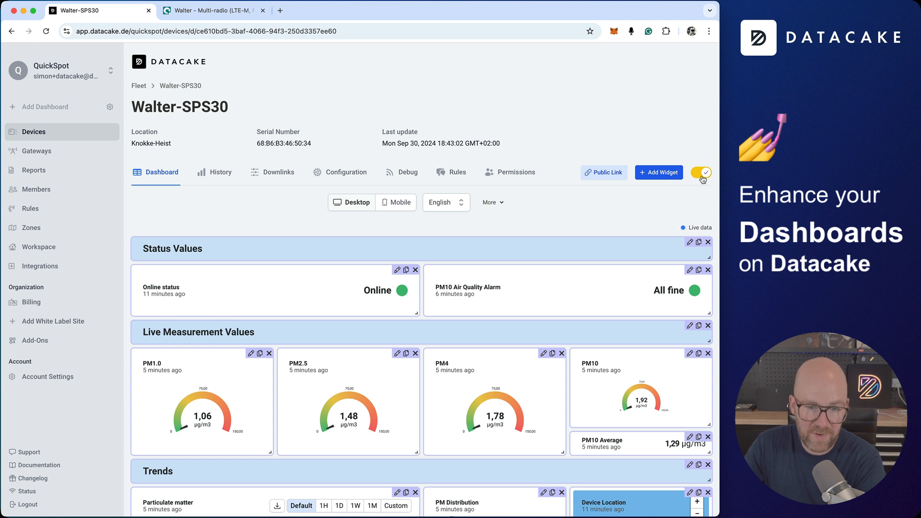
left_click(672, 174)
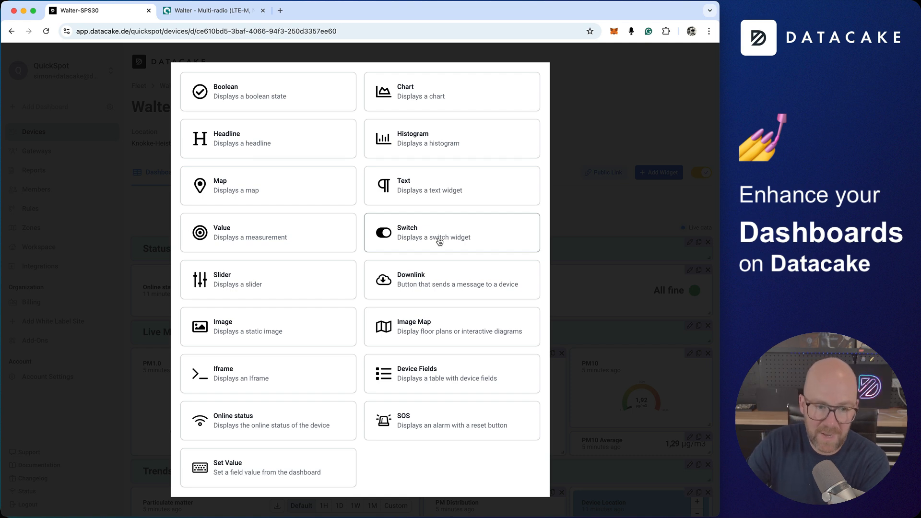
left_click(278, 341)
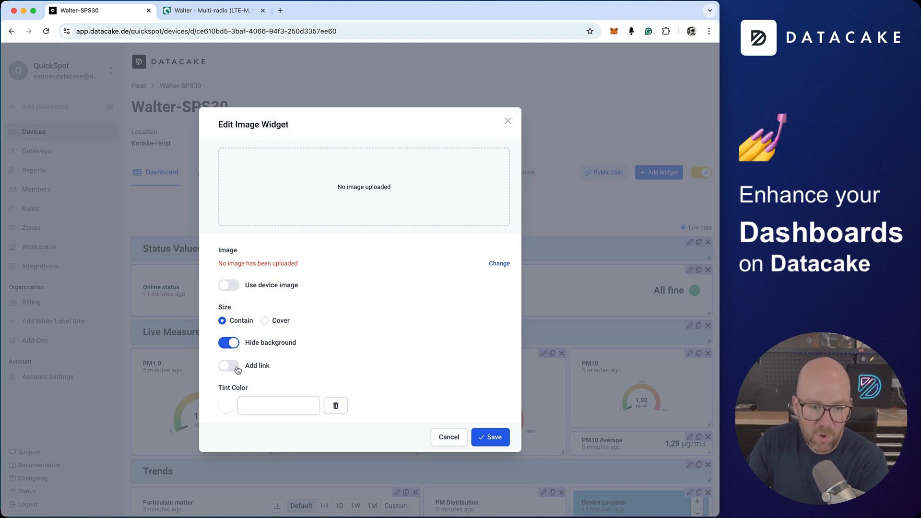
left_click(227, 286)
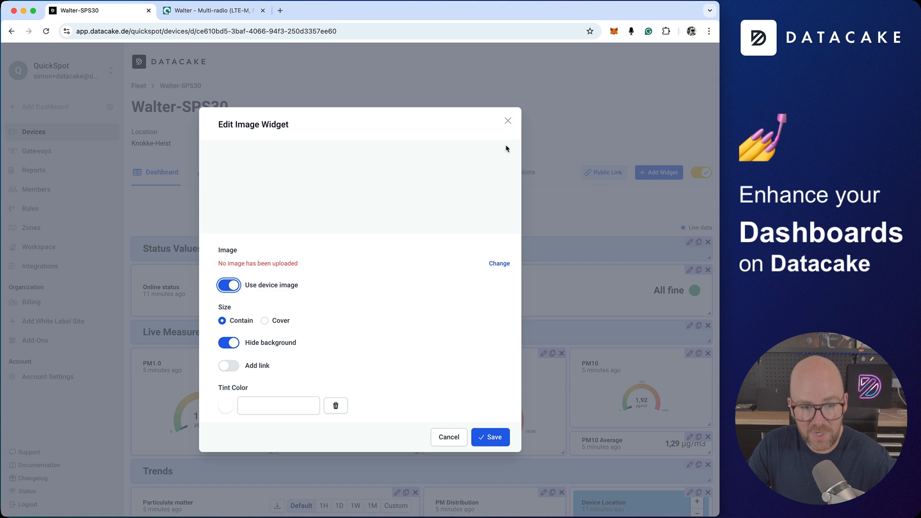
left_click(489, 441)
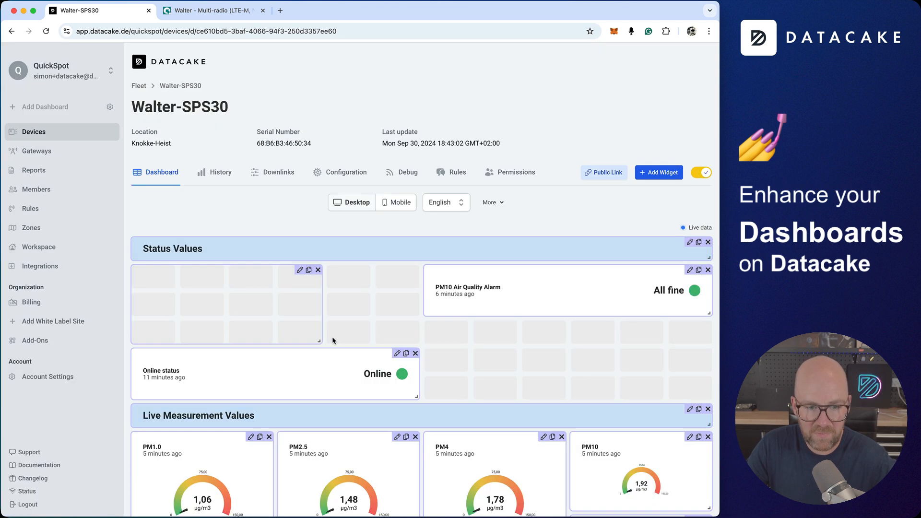
left_click_drag(320, 341, 418, 343)
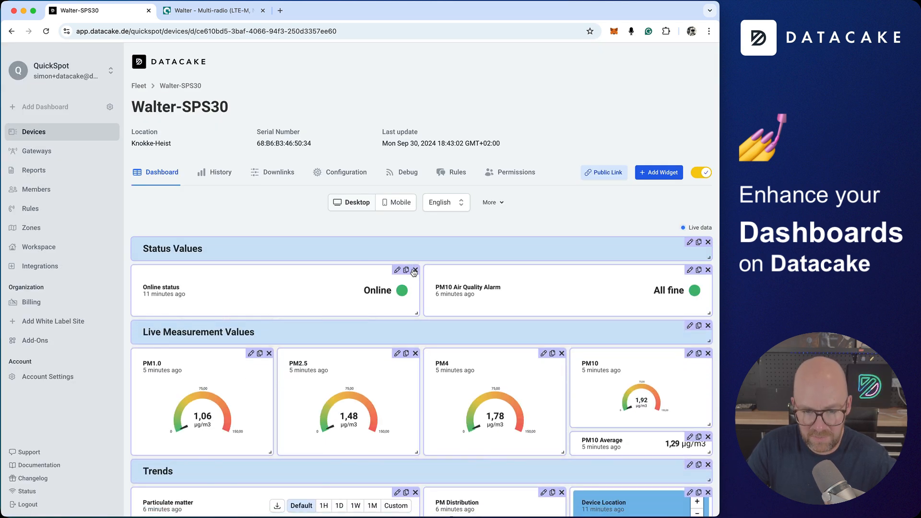
left_click(415, 271)
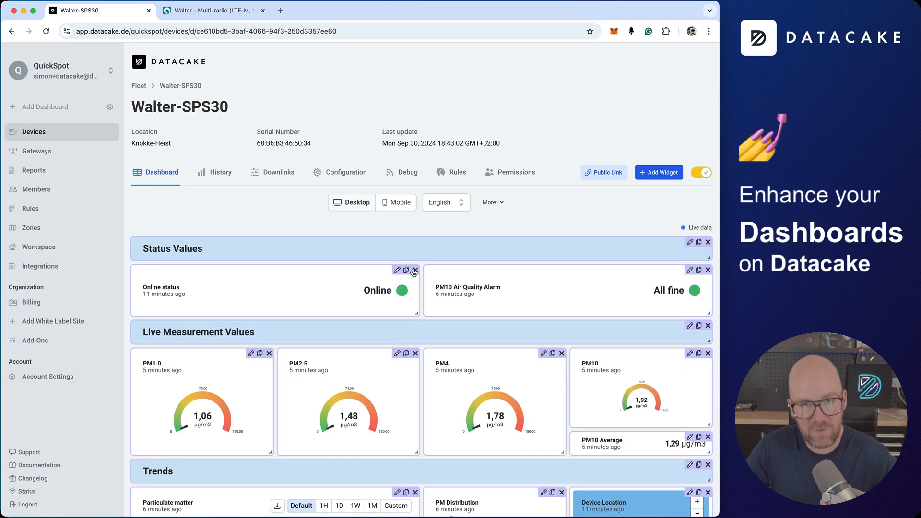
Step: Leave dashboard edit mode and examine the device image setting in the device's general configuration
left_click(701, 173)
left_click(350, 175)
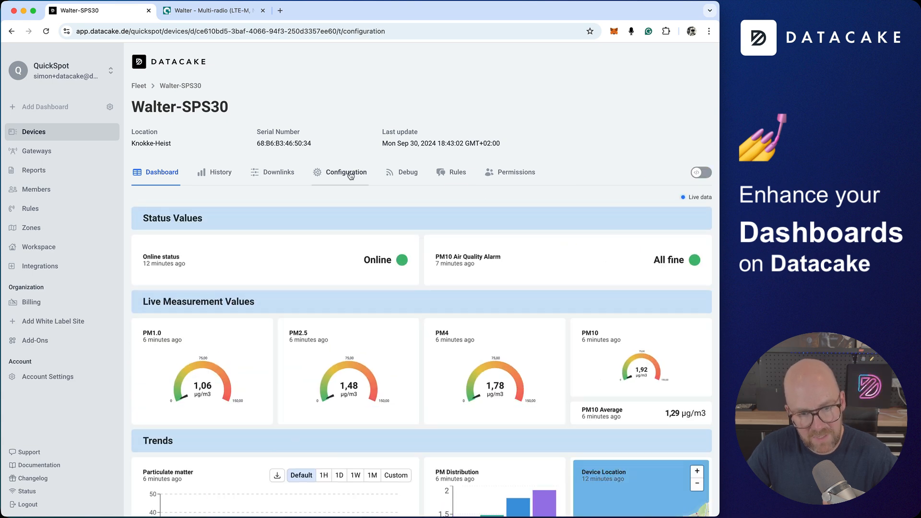
scroll(396, 323, "down", 2)
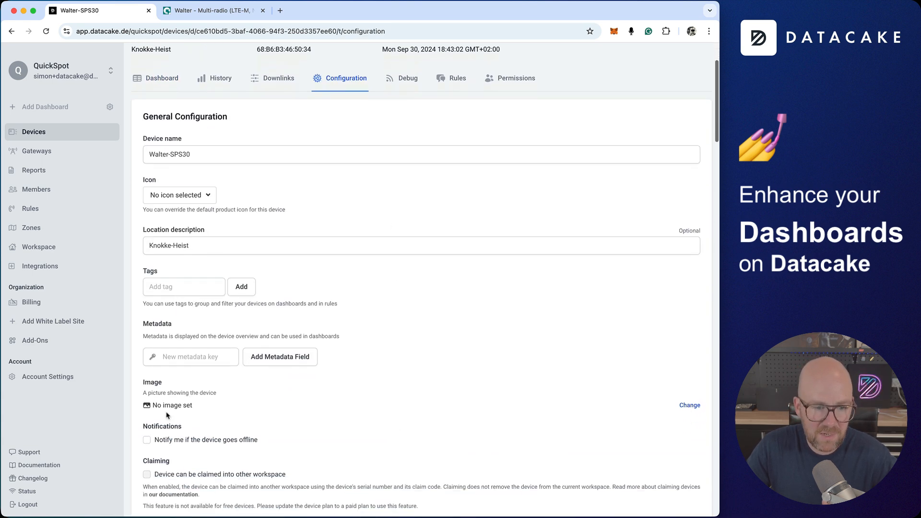
scroll(145, 383, "down", 1)
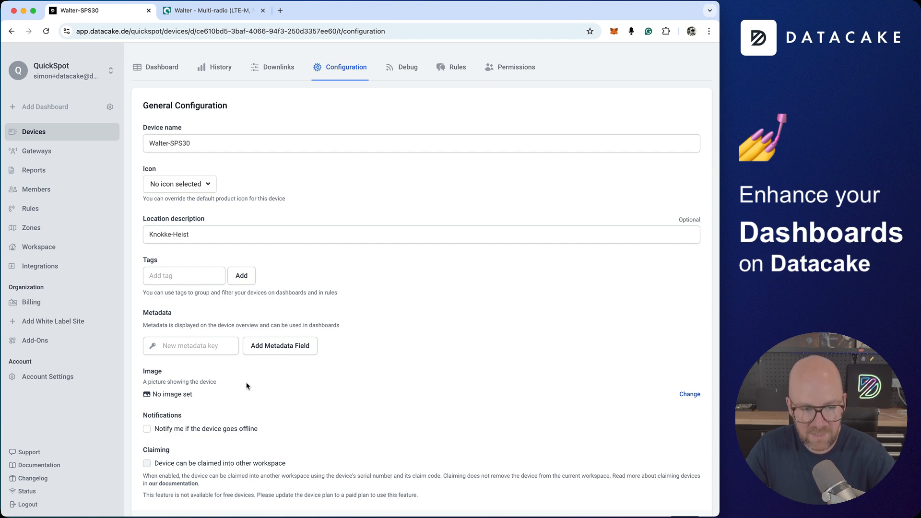
Step: Return to the dashboard and review its Status Values, Live Measurement Values and Trends sections
left_click(161, 66)
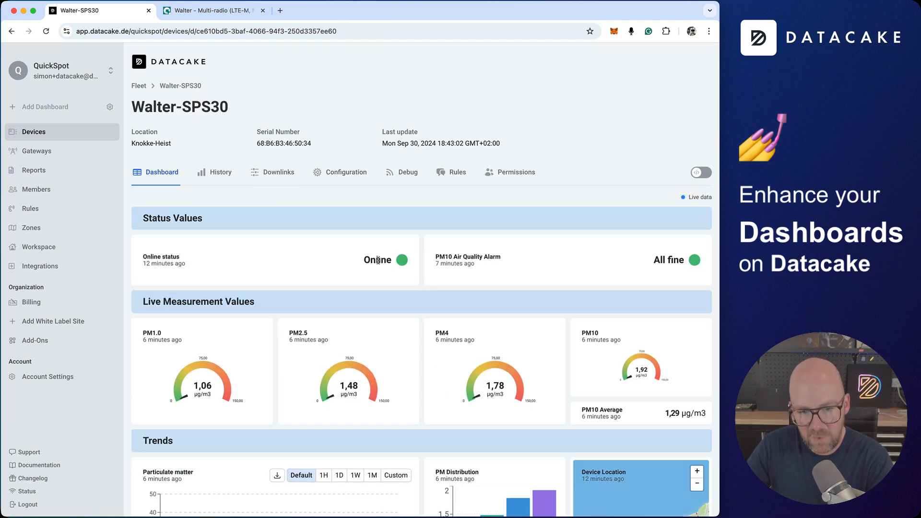
scroll(380, 261, "down", 3)
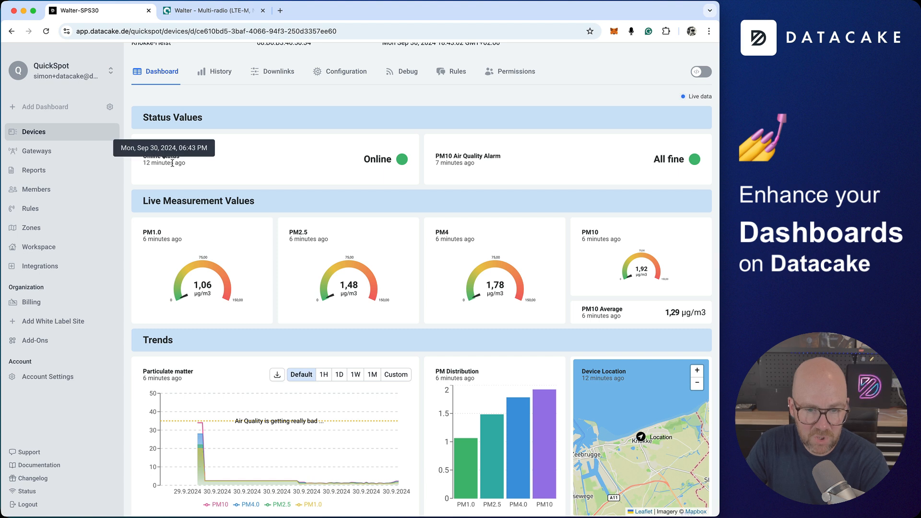
scroll(345, 196, "down", 1)
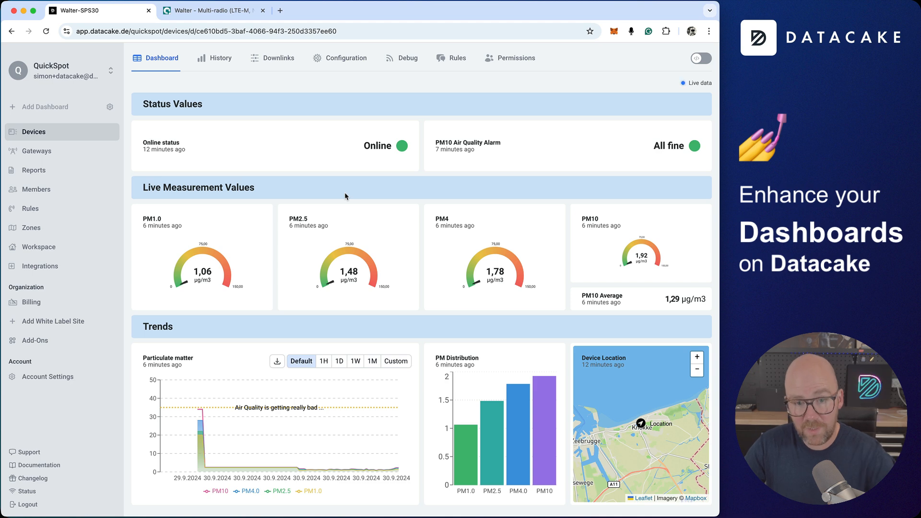
scroll(347, 196, "up", 5)
scroll(355, 195, "down", 2)
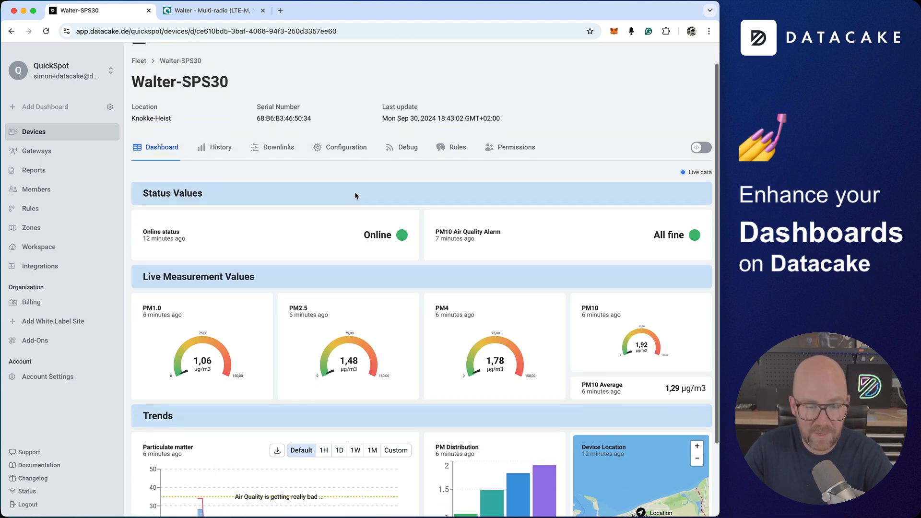
scroll(364, 229, "down", 4)
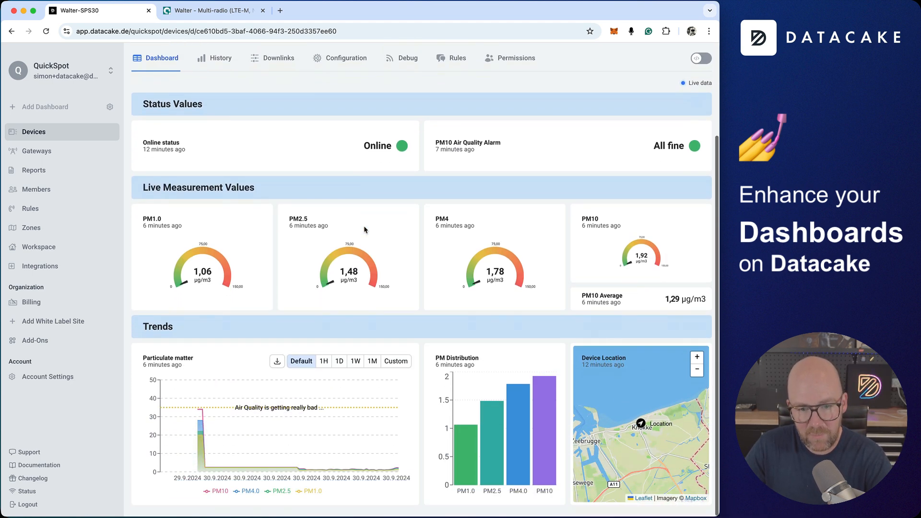